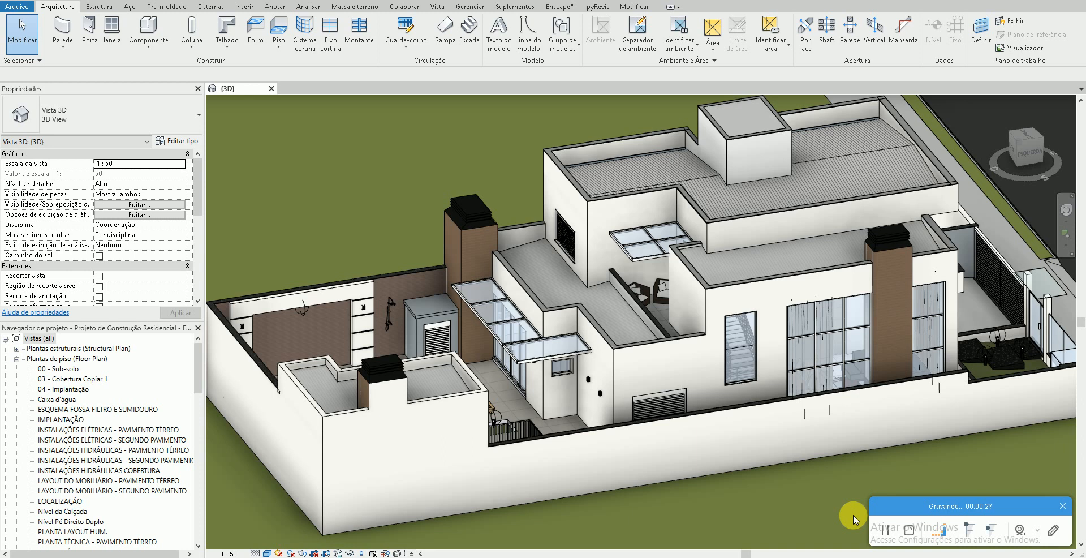
pyautogui.scroll(2, 788, 512)
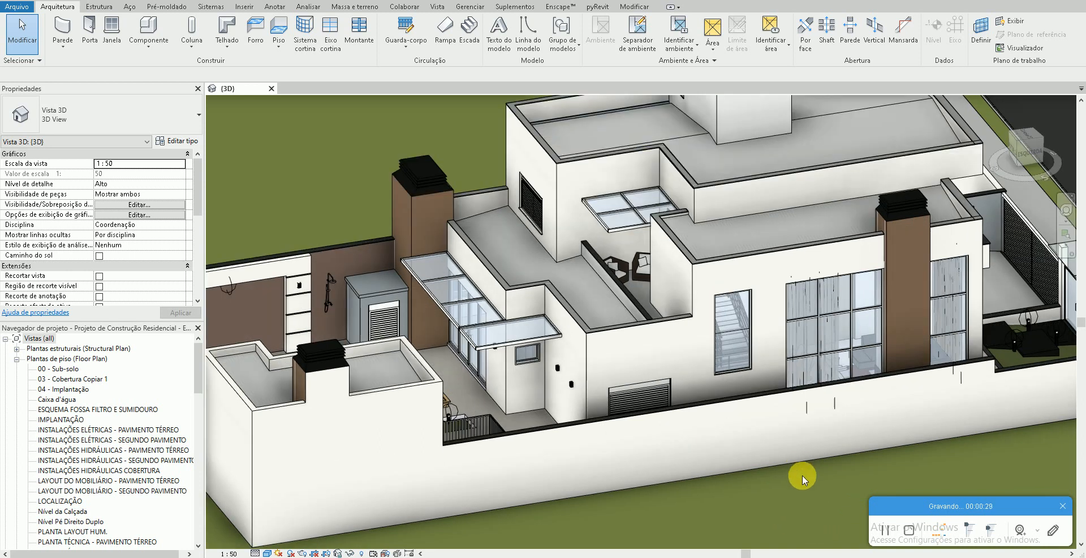
pyautogui.scroll(-3, 729, 504)
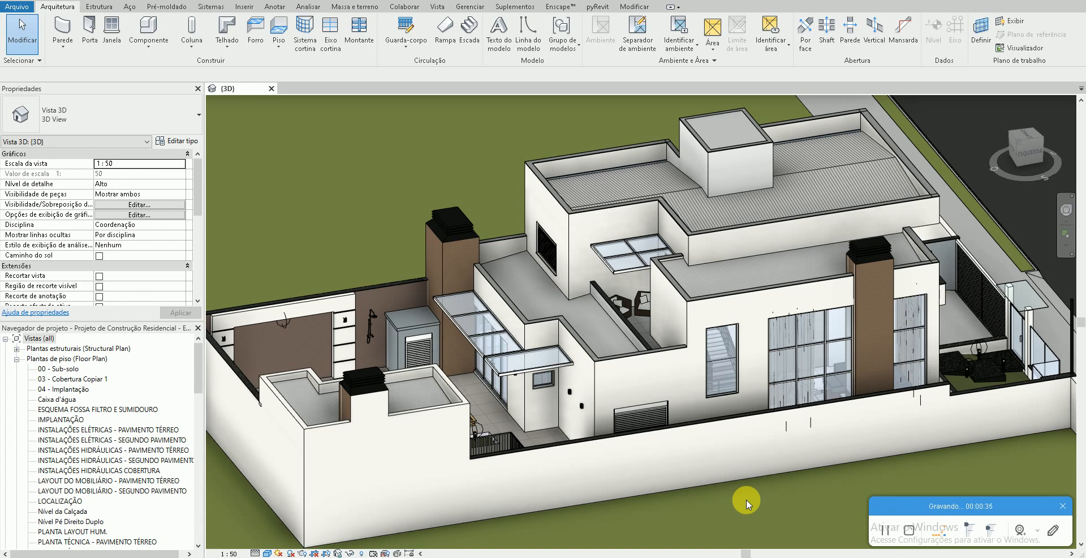
pyautogui.moveTo(791, 481); pyautogui.dragTo(779, 488, button='middle')
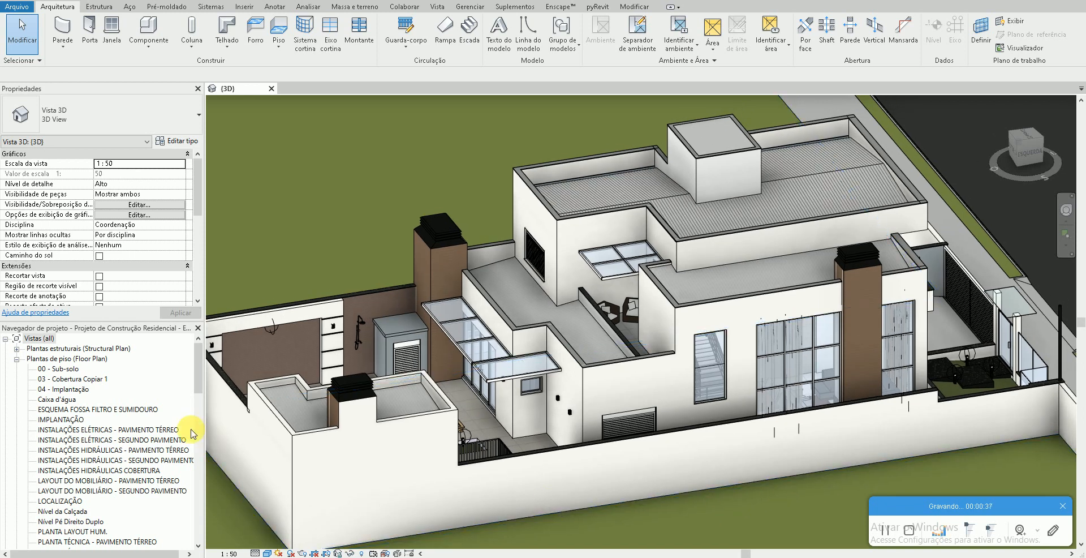
# - Start loading a window family, open the Janelas library folder and browse its families as large icons
pyautogui.click(111, 28)
pyautogui.click(508, 31)
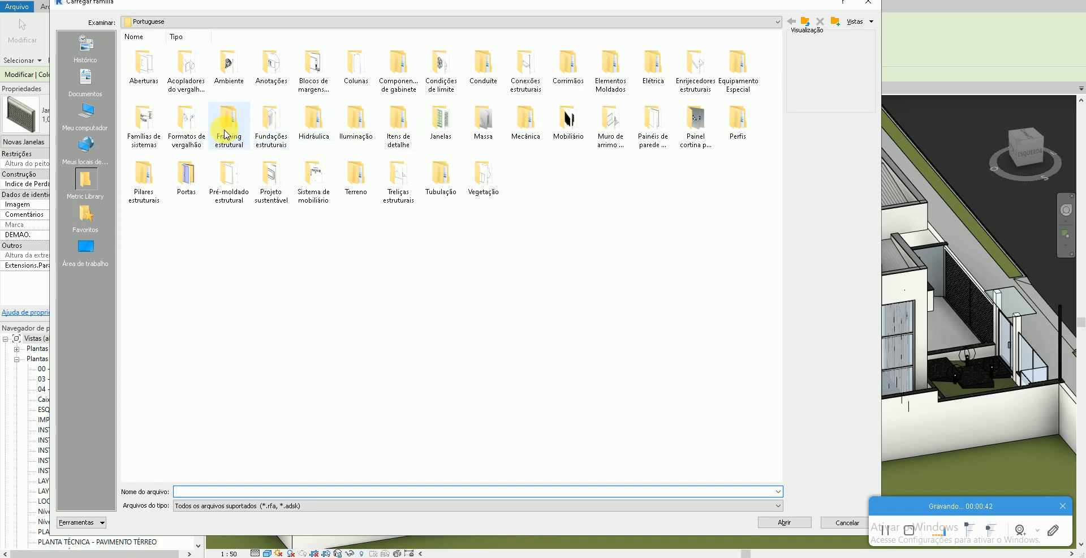
pyautogui.doubleClick(439, 128)
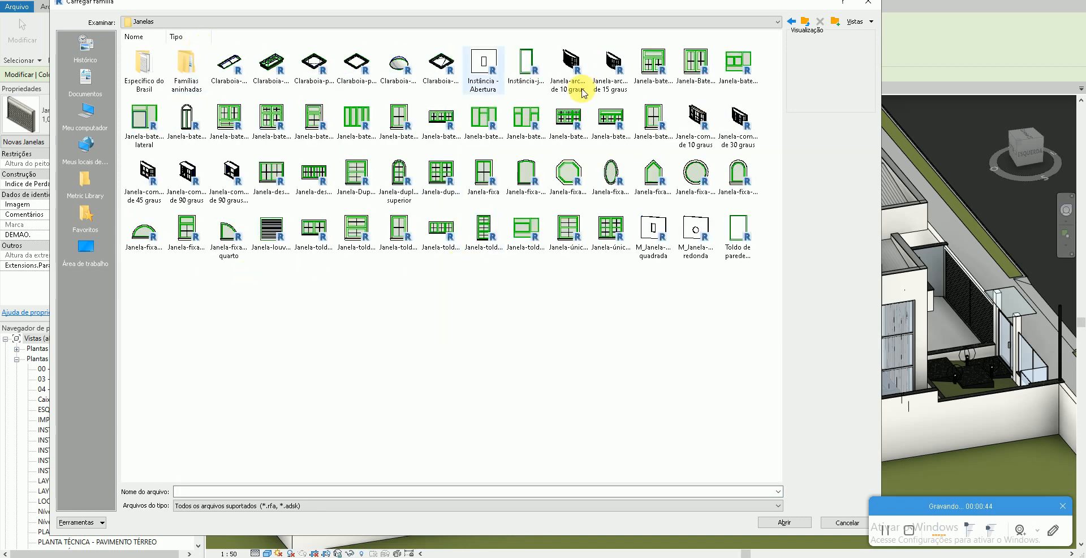
pyautogui.rightClick(520, 278)
pyautogui.moveTo(594, 286)
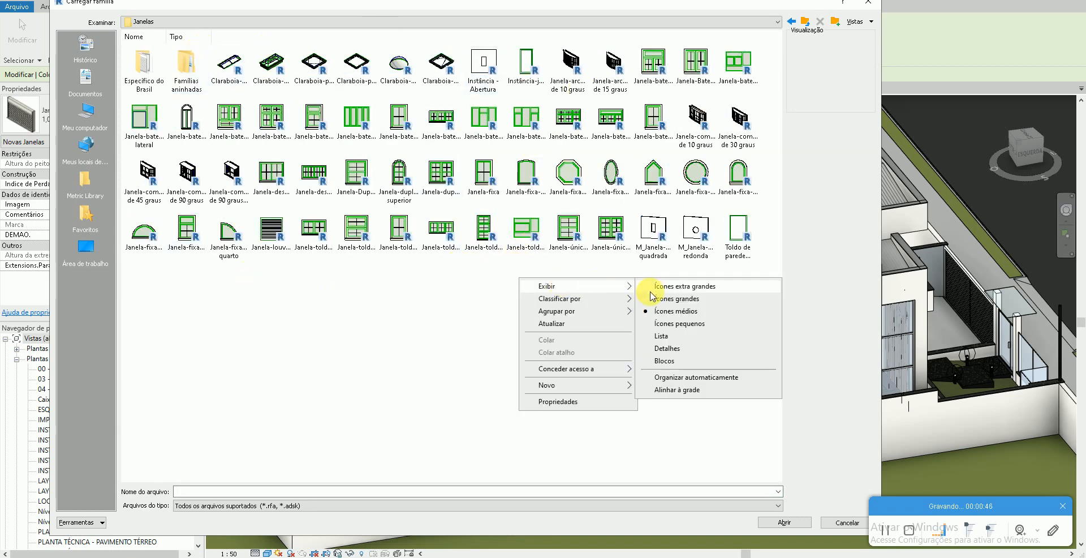
pyautogui.click(655, 299)
pyautogui.scroll(-2, 476, 354)
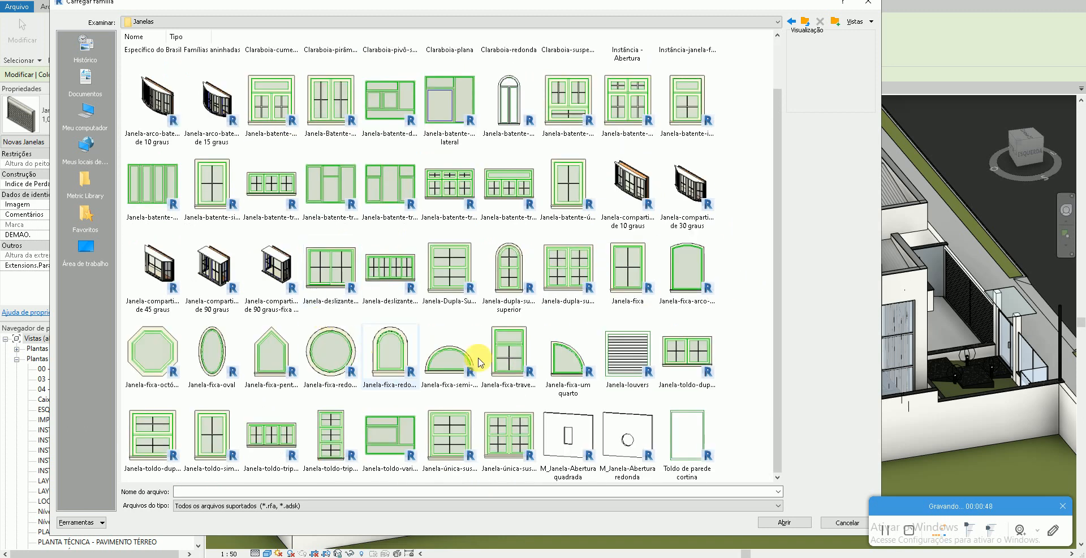
pyautogui.scroll(2, 315, 319)
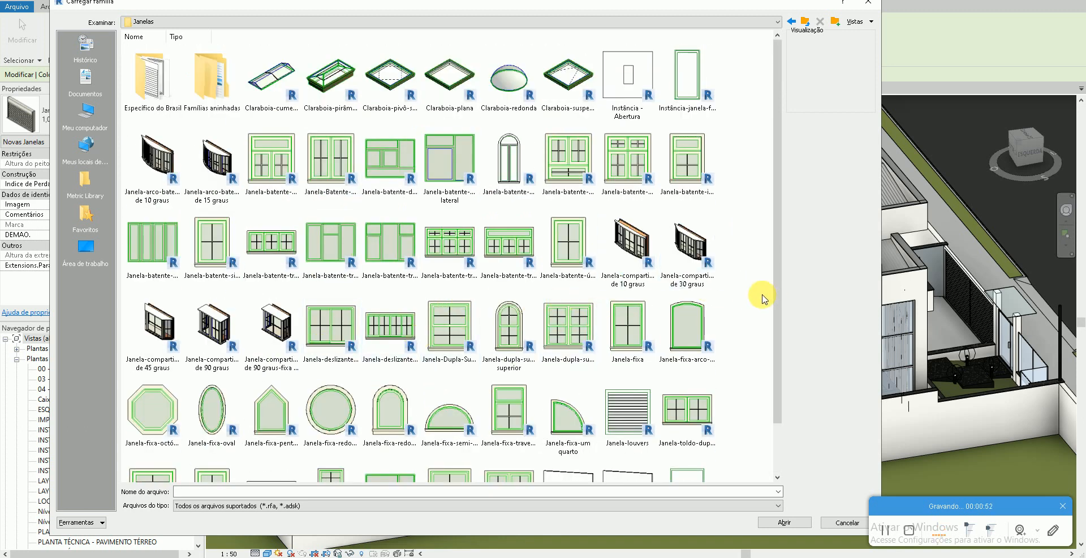
pyautogui.scroll(-1, 765, 298)
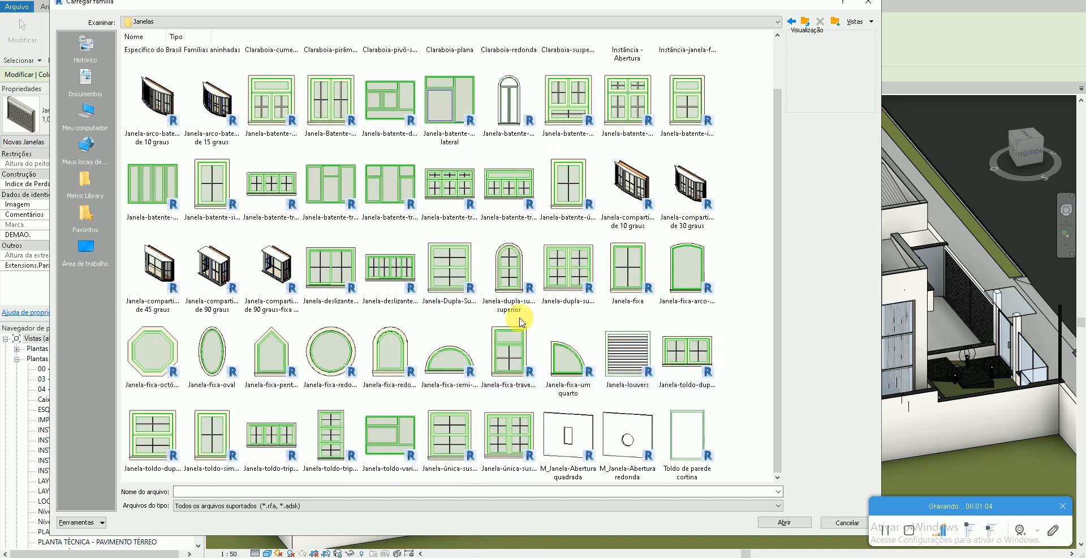
pyautogui.scroll(1, 512, 317)
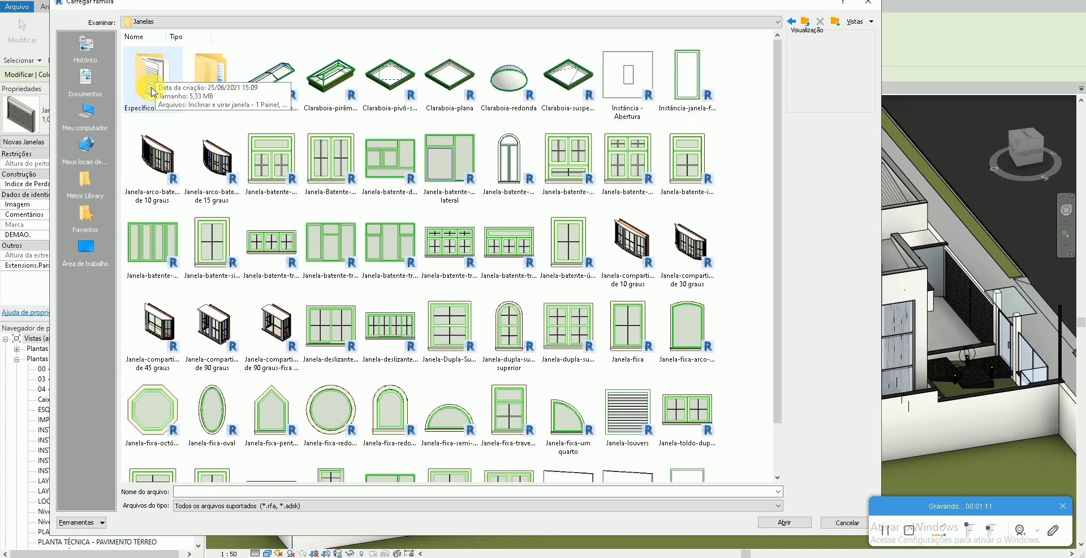
# - Load the sliding window family "Janela de correr - 2 Painéis" from the Específico do Brasil folder, with its files shown as large icons
pyautogui.doubleClick(153, 91)
pyautogui.rightClick(293, 153)
pyautogui.moveTo(401, 169)
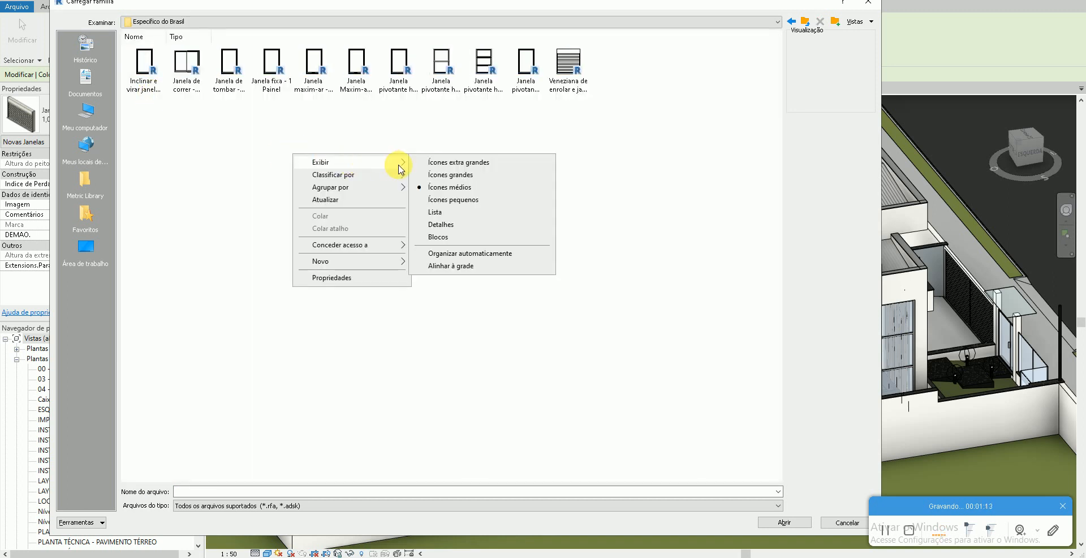
pyautogui.click(448, 176)
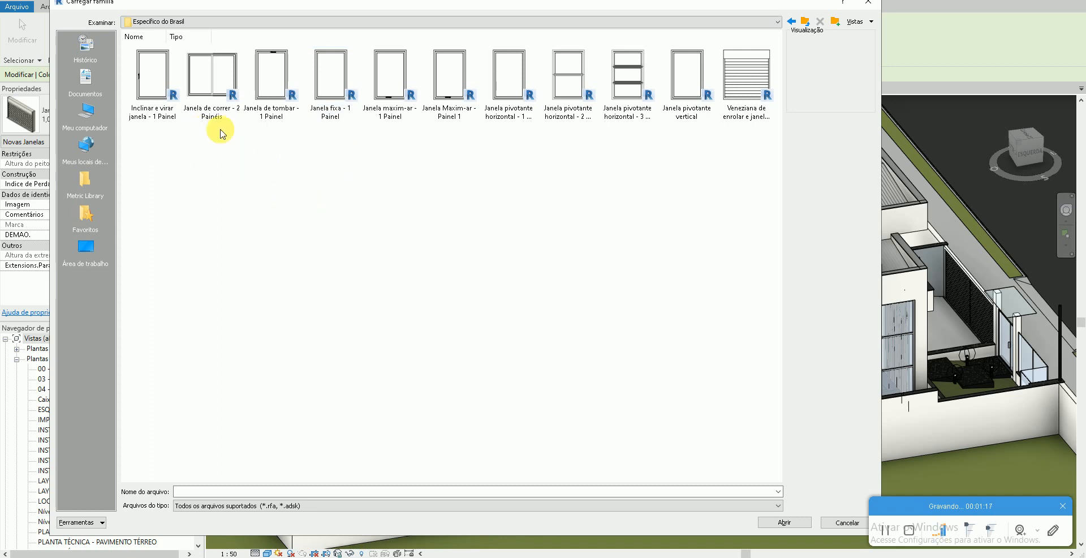
pyautogui.doubleClick(204, 97)
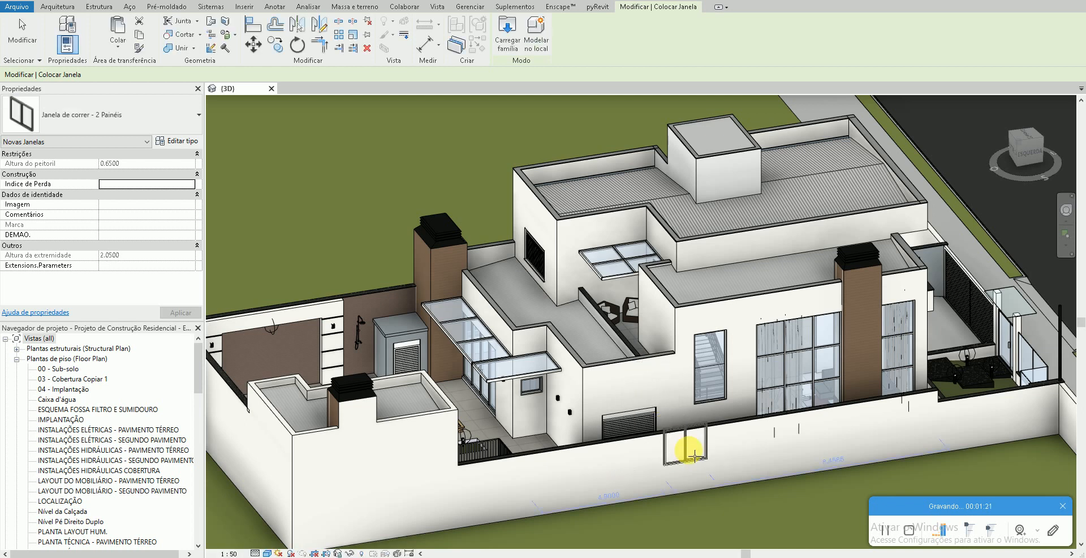
# - Place the Janela de correr - 2 Painéis window in the staircase wall facing the upper terrace in the 3D view
pyautogui.scroll(3, 656, 447)
pyautogui.scroll(-4, 529, 347)
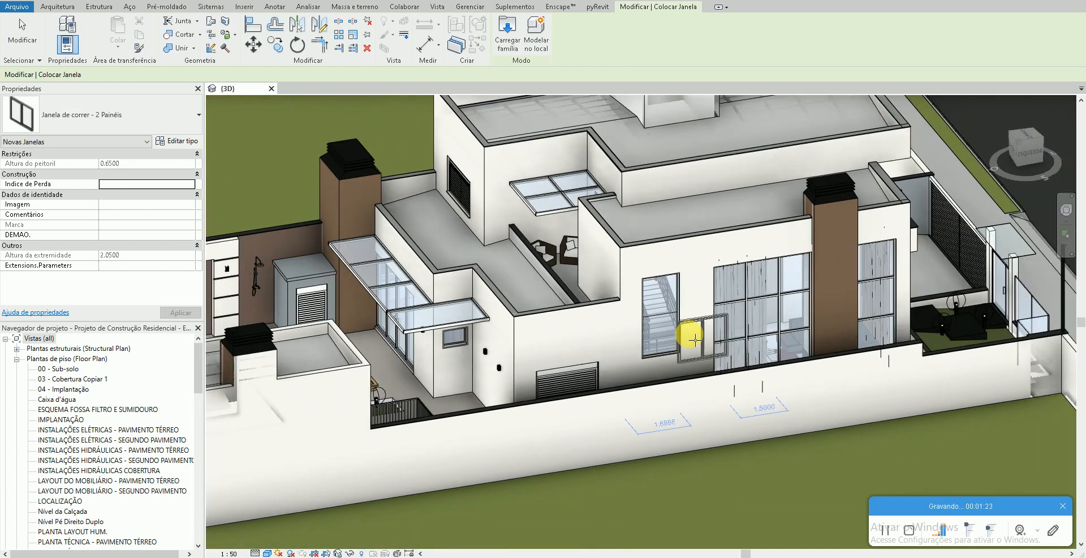
pyautogui.scroll(6, 622, 340)
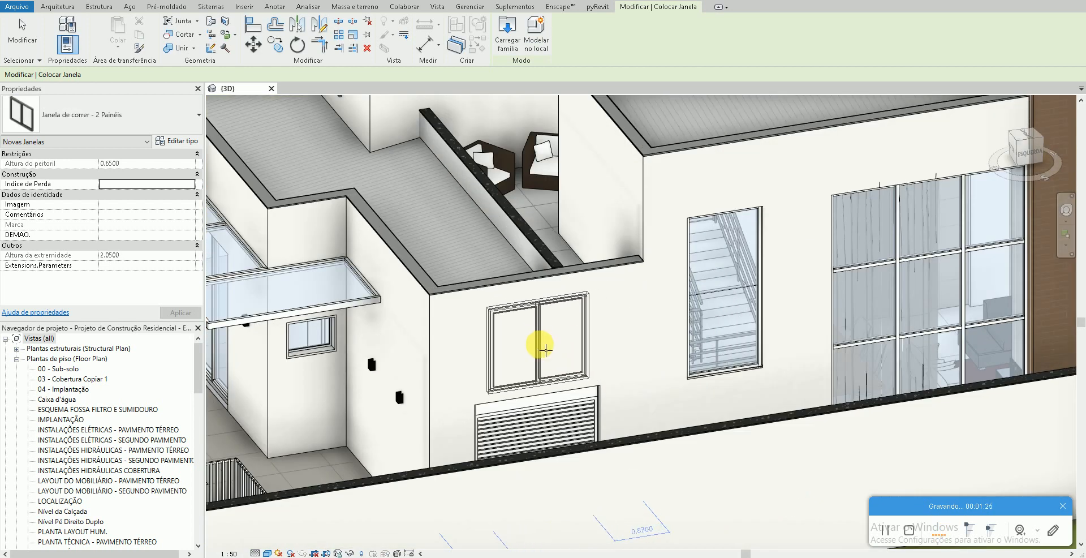
pyautogui.moveTo(529, 342); pyautogui.dragTo(509, 441, button='middle')
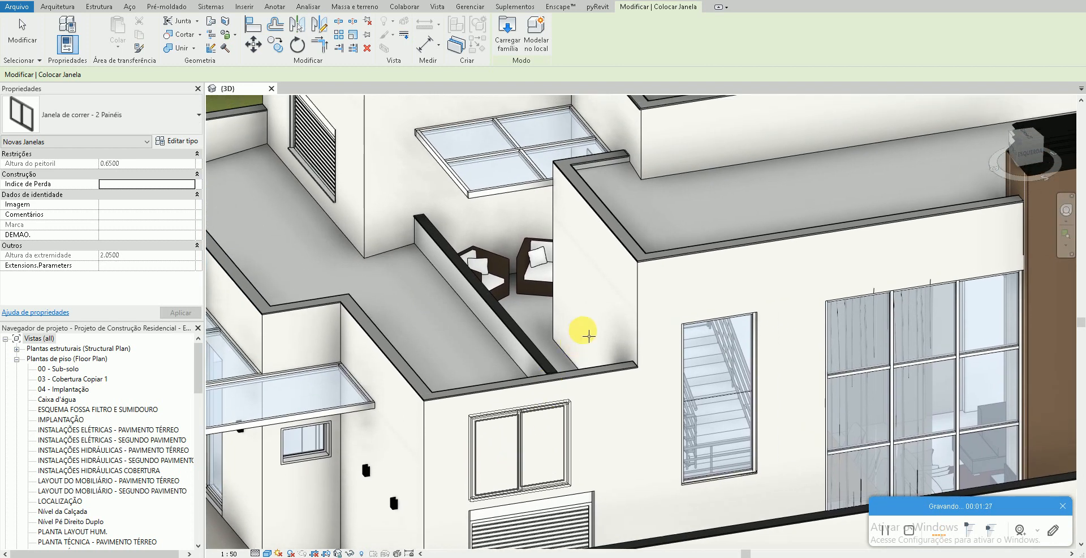
pyautogui.click(606, 336)
pyautogui.press('Escape')
pyautogui.press('Escape')
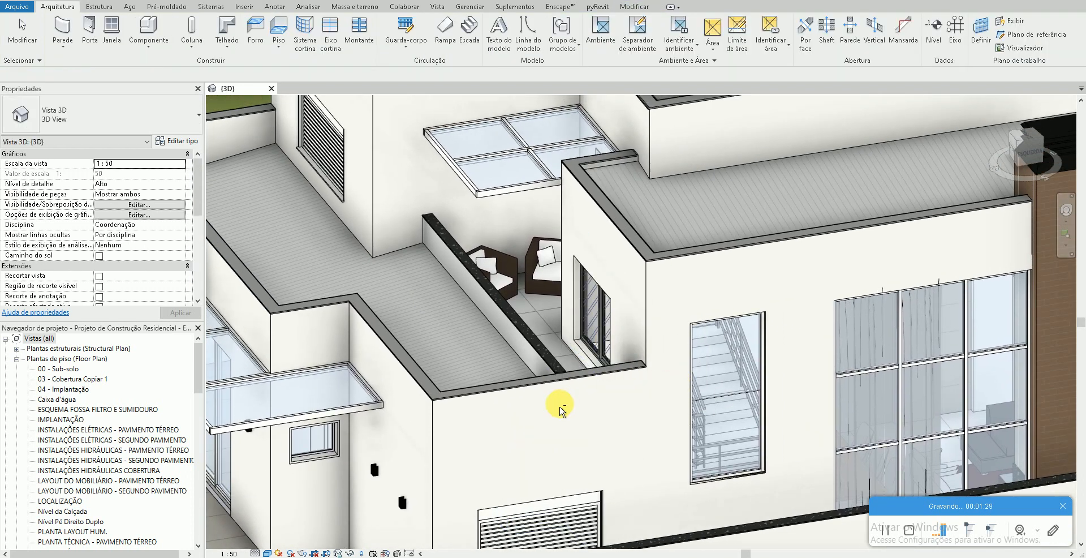
# - Inspect the sliding window in the terrace wall up close and delete it
pyautogui.keyDown('shift'); pyautogui.moveTo(564, 411); pyautogui.dragTo(632, 432, button='middle'); pyautogui.keyUp('shift')
pyautogui.moveTo(645, 240); pyautogui.dragTo(673, 284, button='middle')
pyautogui.scroll(-4, 672, 284)
pyautogui.scroll(8, 671, 286)
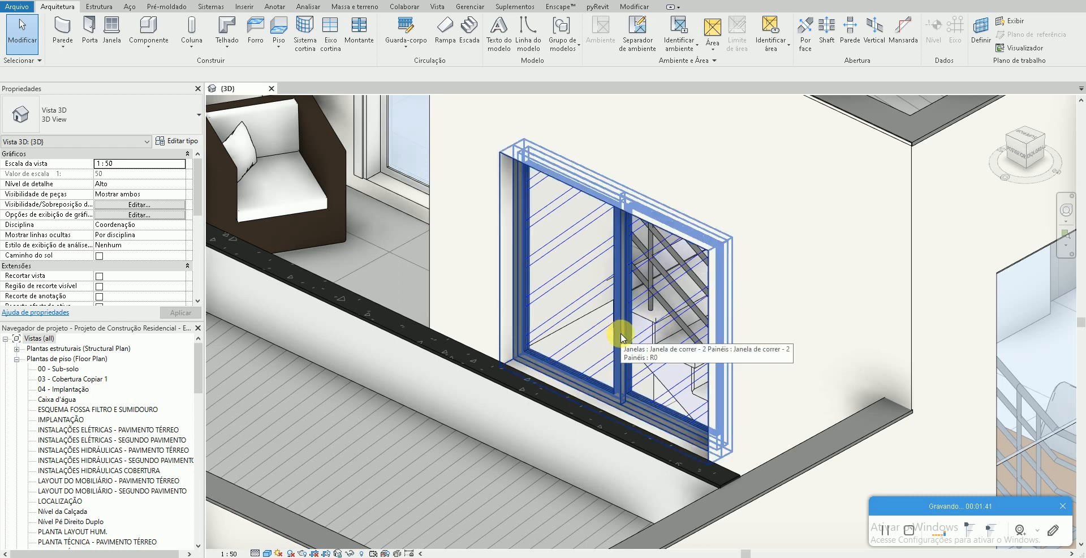
pyautogui.scroll(-1, 724, 275)
pyautogui.moveTo(734, 274); pyautogui.dragTo(718, 341, button='middle')
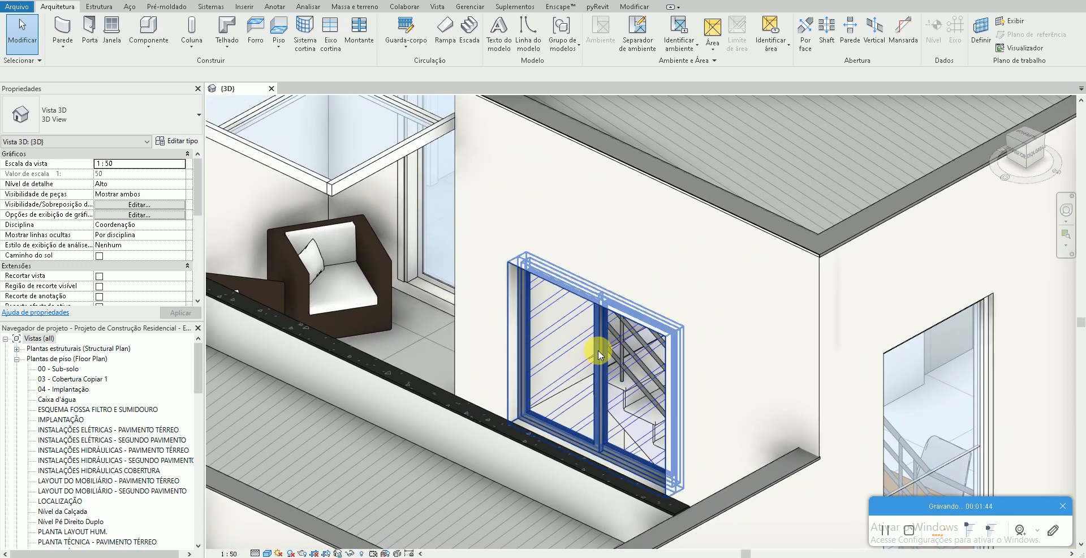
pyautogui.click(598, 349)
pyautogui.press('Delete')
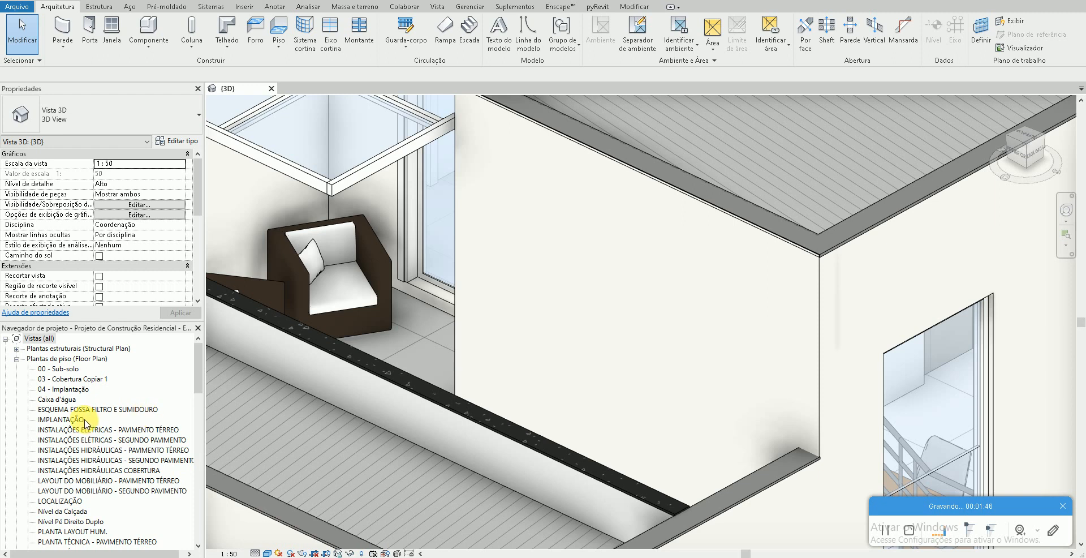
# - Open the floor plan PLANTA TÉCNICA - SEGUNDO PAVIMENTO at the staircase wall beside the VARANDA
pyautogui.scroll(-1, 82, 430)
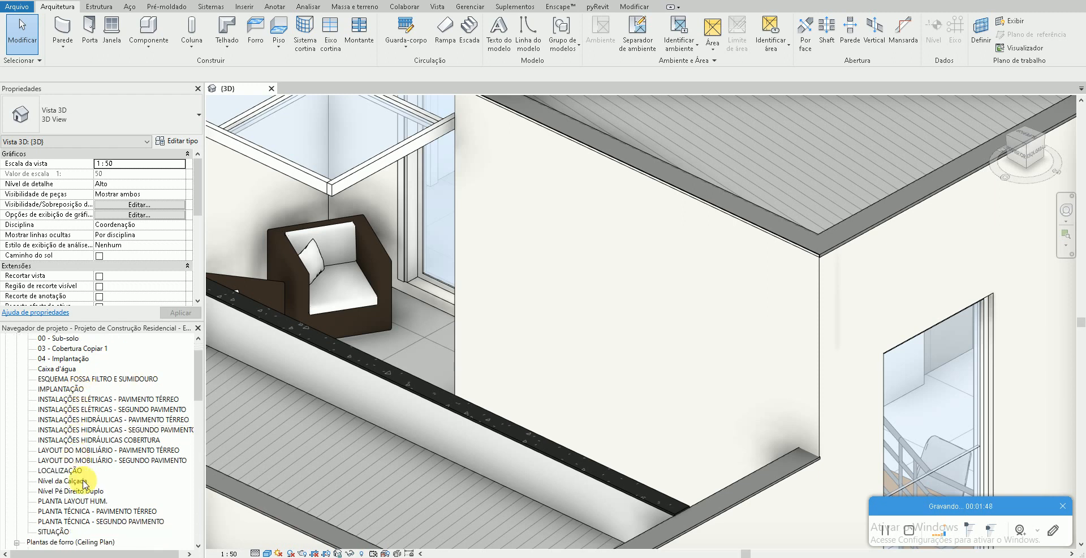
pyautogui.doubleClick(105, 521)
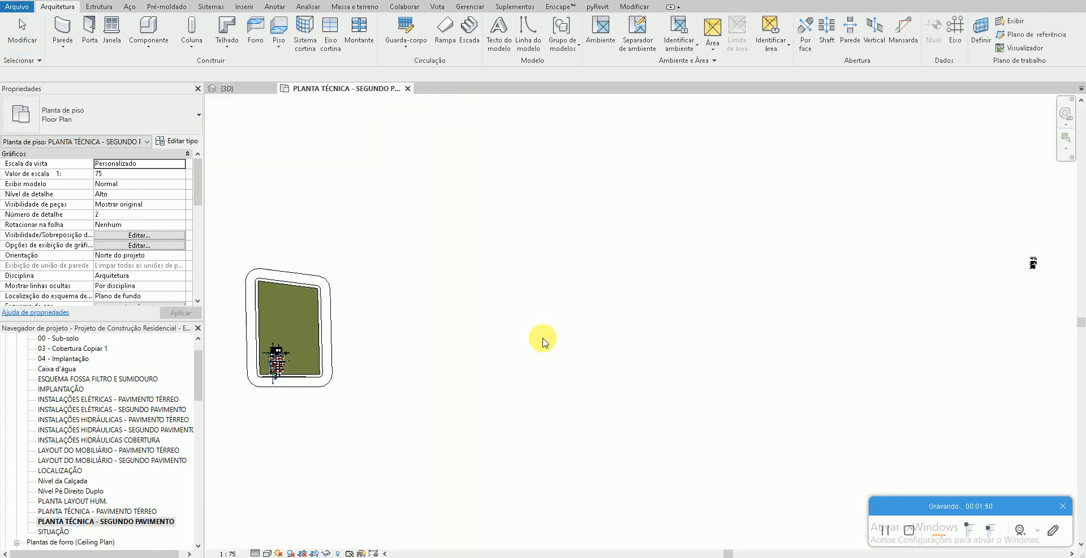
pyautogui.scroll(4, 305, 350)
pyautogui.scroll(8, 300, 378)
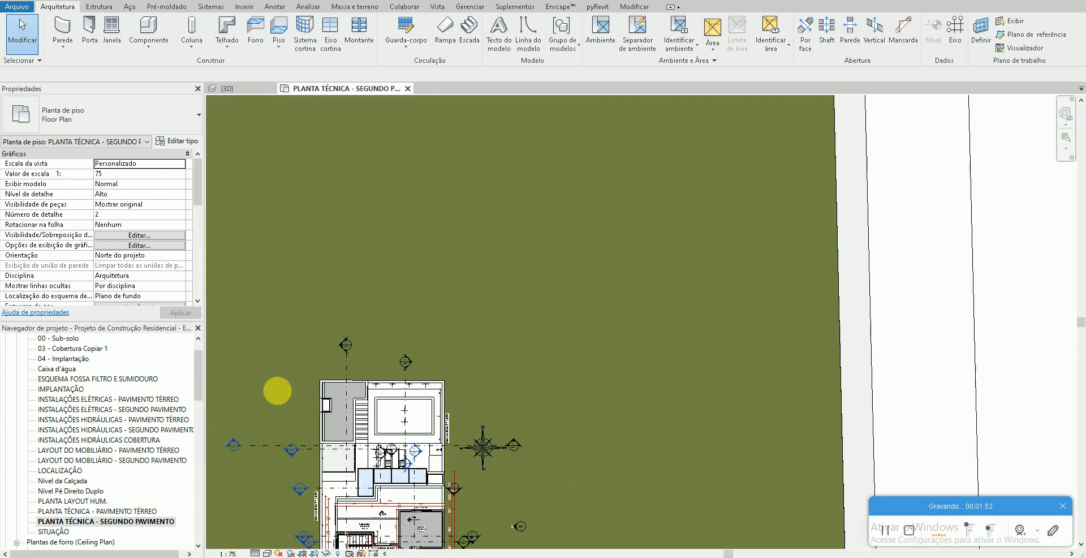
pyautogui.scroll(8, 443, 426)
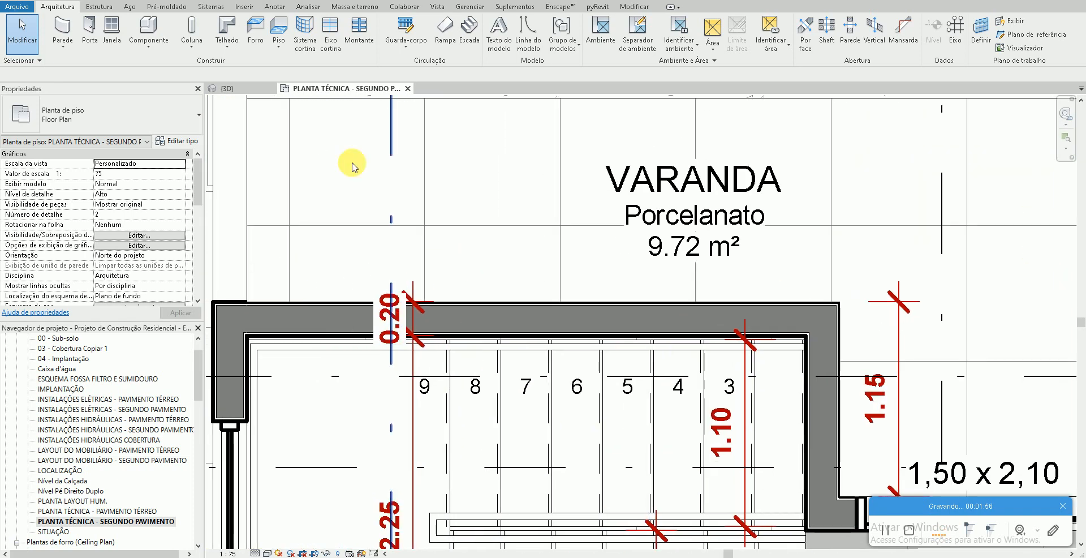
# - Place a tagged Janela de correr - 2 Painéis window in the wall between the staircase and the VARANDA
pyautogui.click(112, 30)
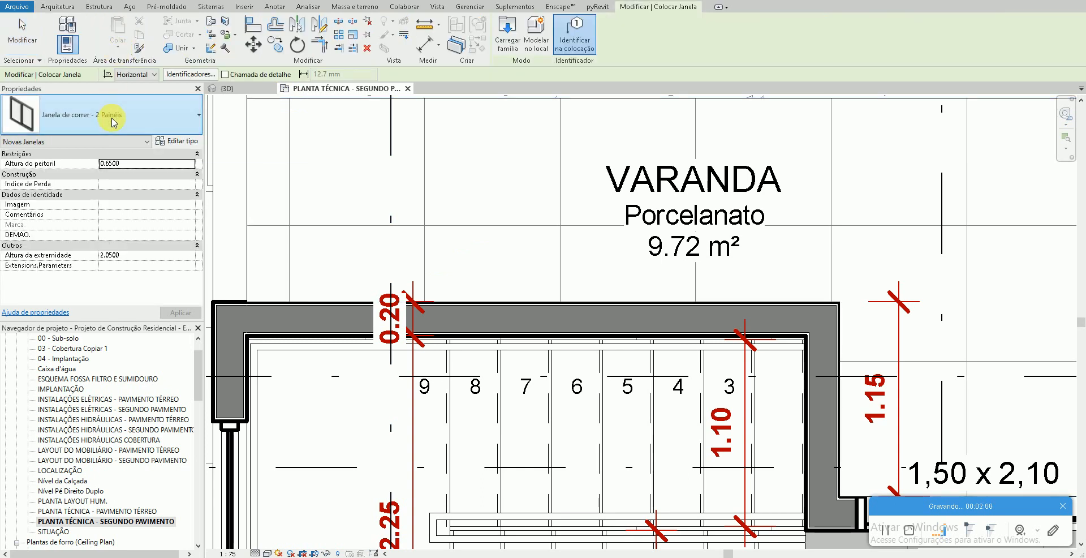
pyautogui.click(114, 123)
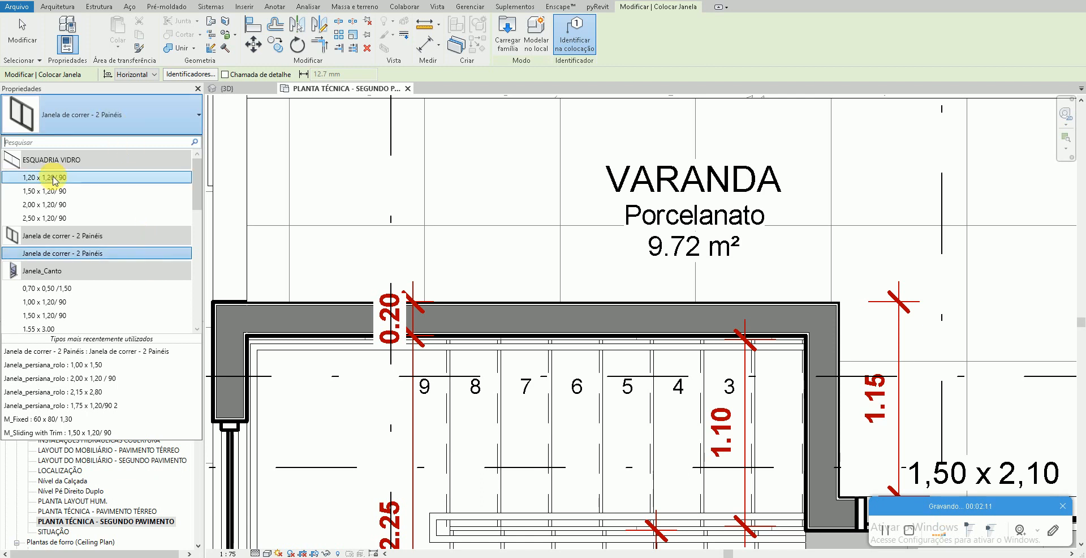
pyautogui.click(92, 259)
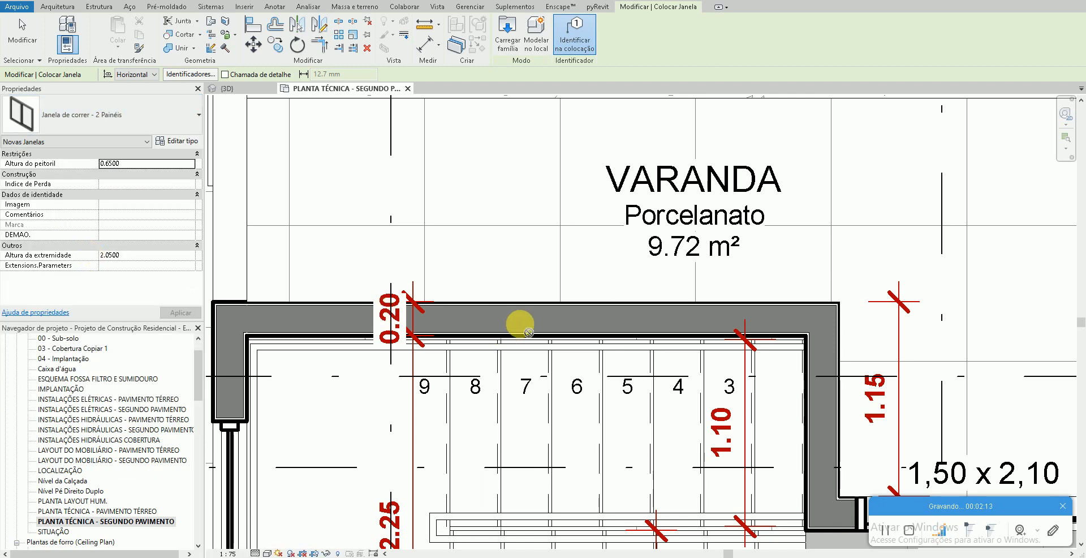
pyautogui.scroll(-1, 516, 312)
pyautogui.moveTo(516, 313); pyautogui.dragTo(519, 253, button='middle')
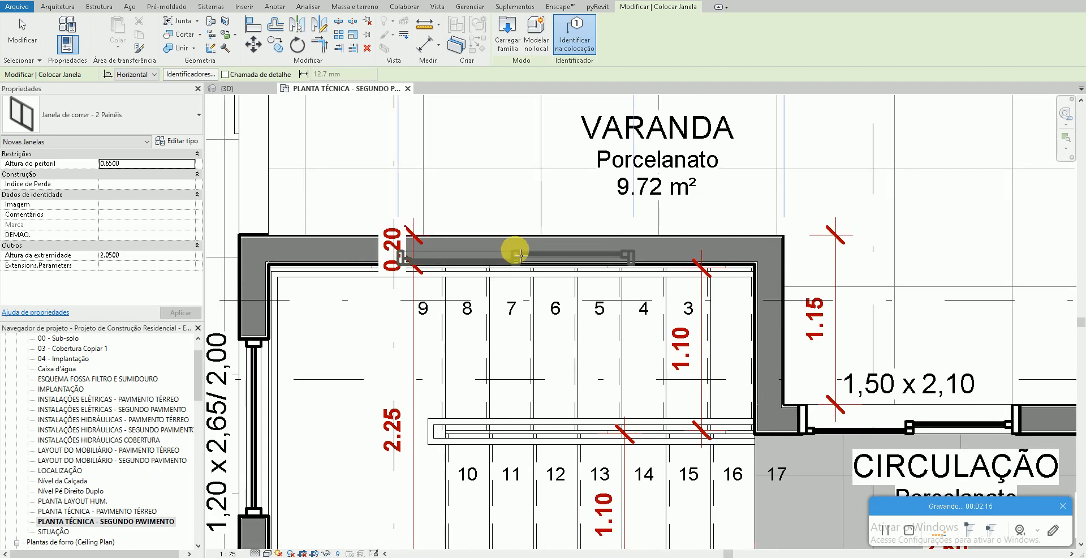
pyautogui.scroll(-1, 518, 255)
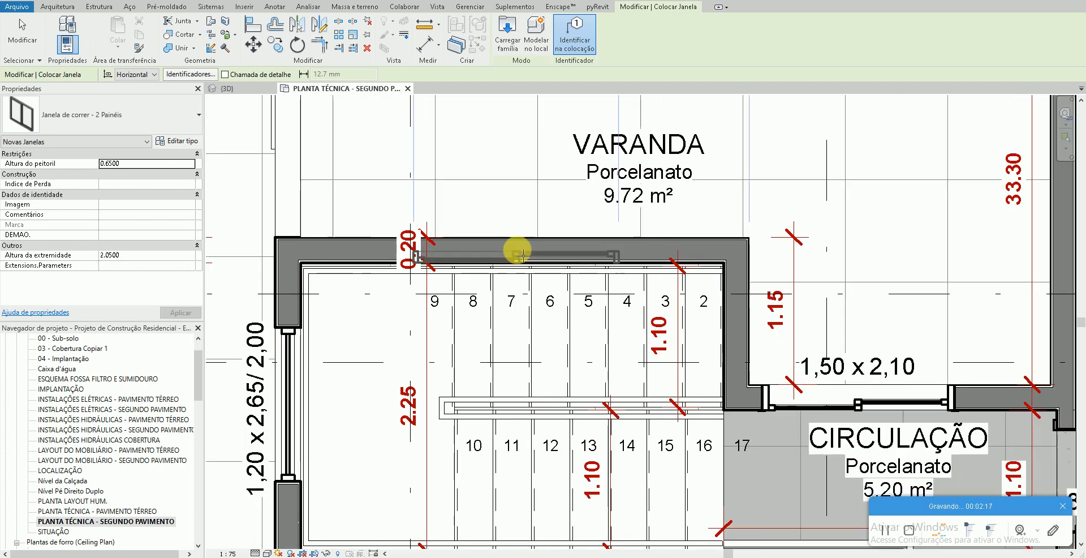
pyautogui.moveTo(516, 255); pyautogui.dragTo(504, 351, button='middle')
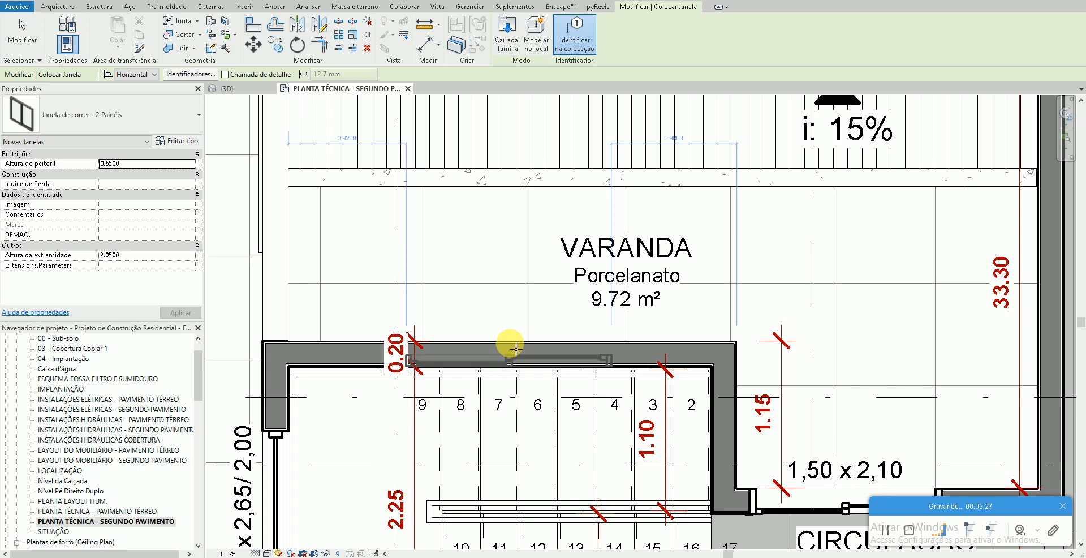
pyautogui.click(516, 349)
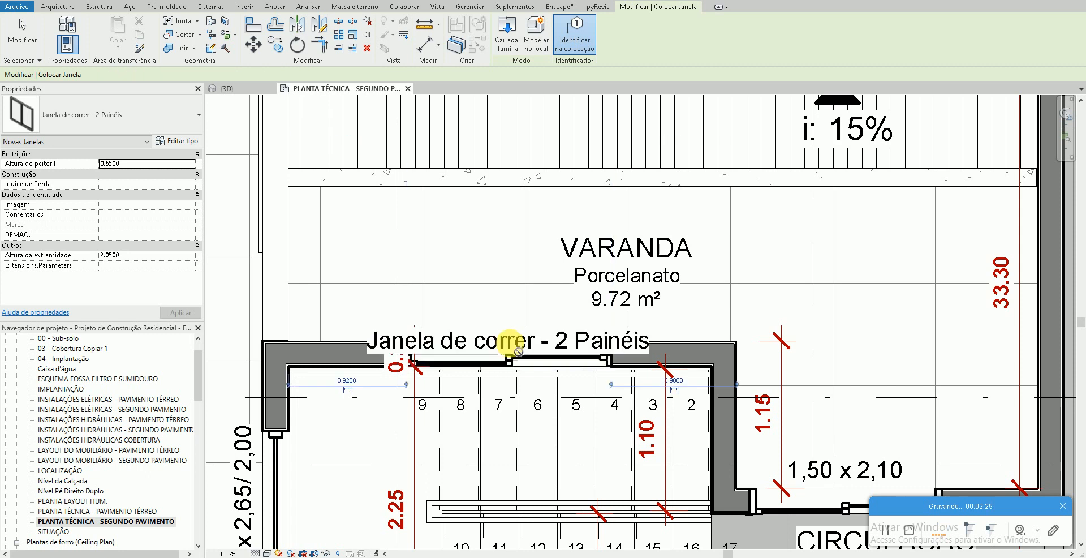
pyautogui.press('Escape')
pyautogui.press('Escape')
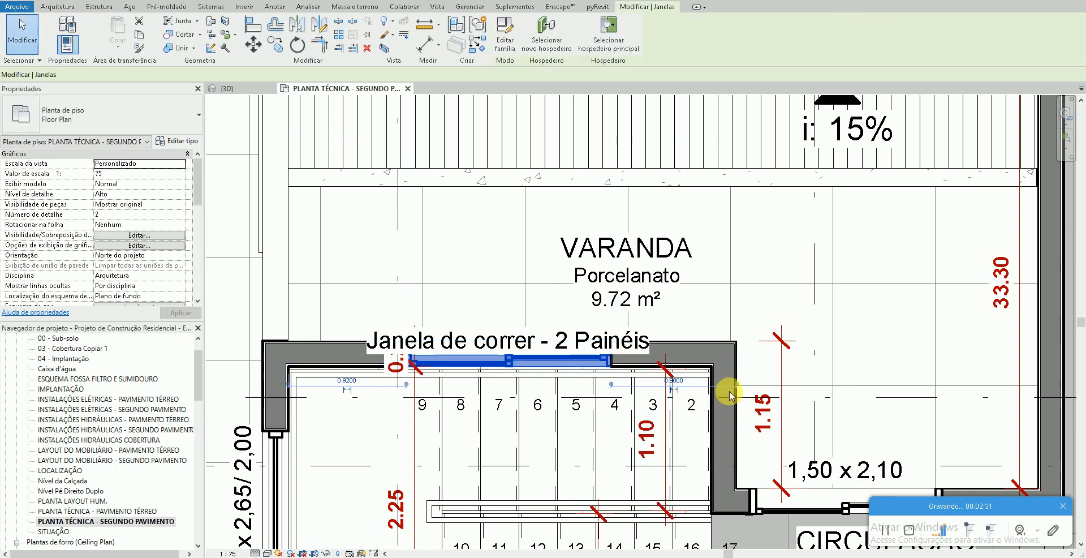
# - Reference the window's position to the inner face of the staircase wall near step 2 and set that distance to 0.85
pyautogui.click(707, 384)
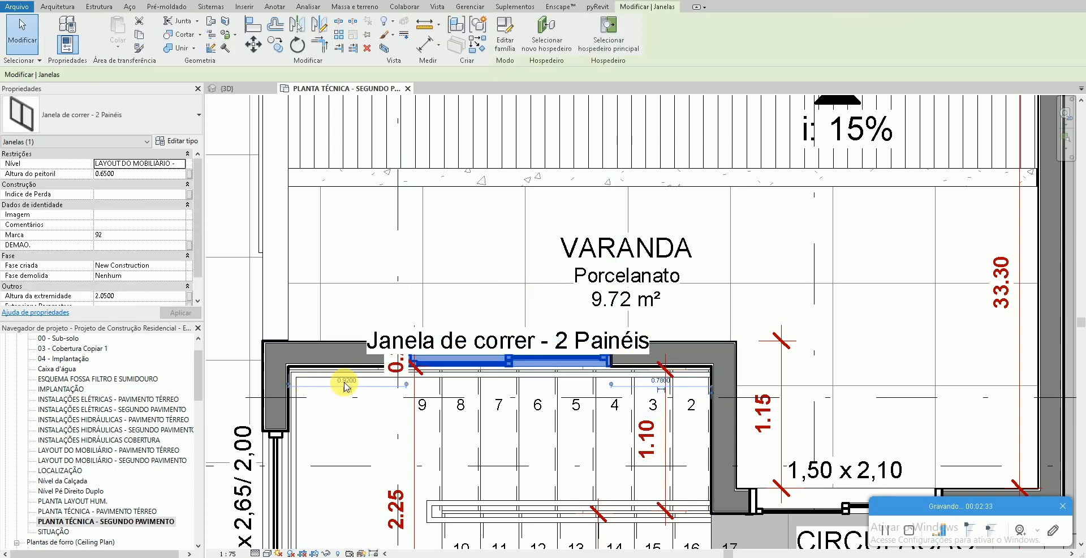
pyautogui.click(660, 380)
pyautogui.write('0.85')
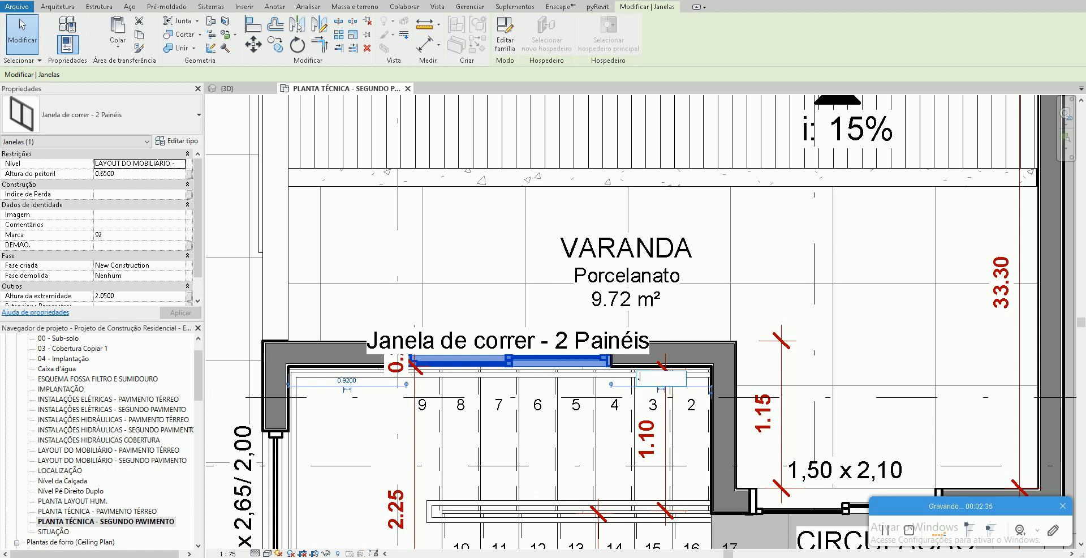
pyautogui.press('Return')
pyautogui.press('Escape')
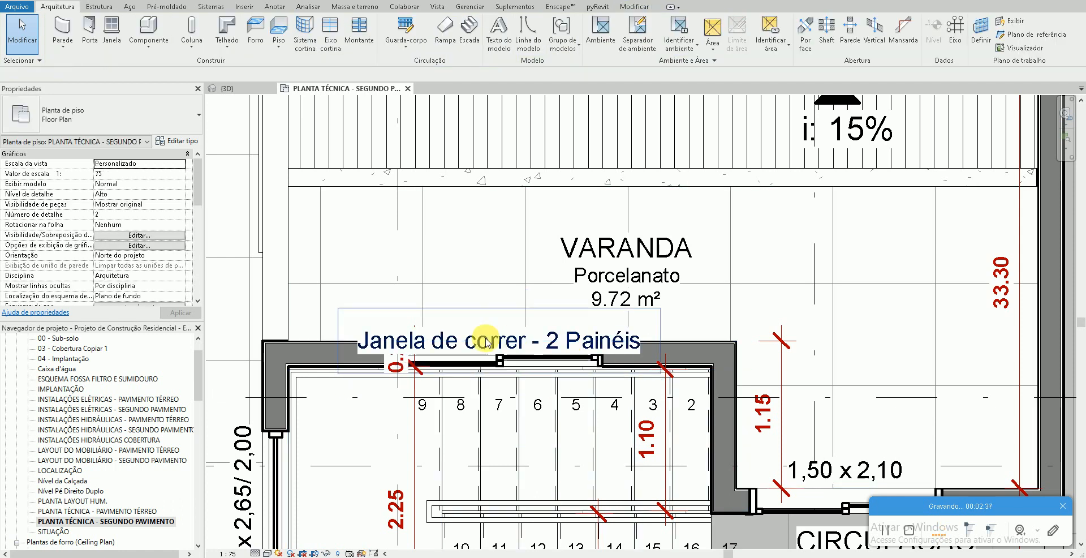
# - Move the Janela de correr - 2 Painéis tag off the wall, into the VARANDA above the window
pyautogui.moveTo(508, 340); pyautogui.dragTo(508, 305)
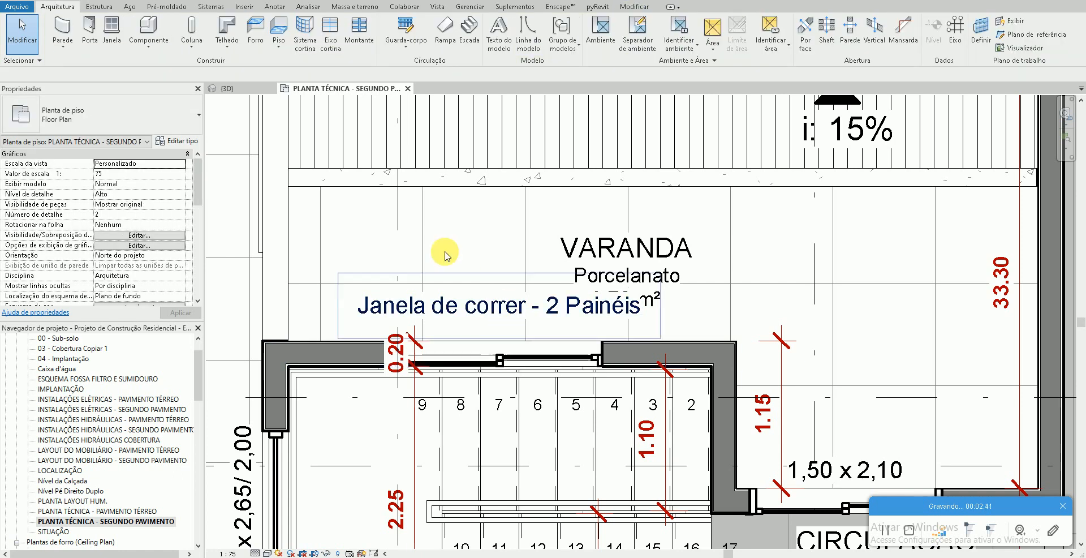
# - Flip the staircase window in the 3D view so its frame sits at the outer, balcony-side face of the wall
pyautogui.click(231, 88)
pyautogui.scroll(5, 624, 310)
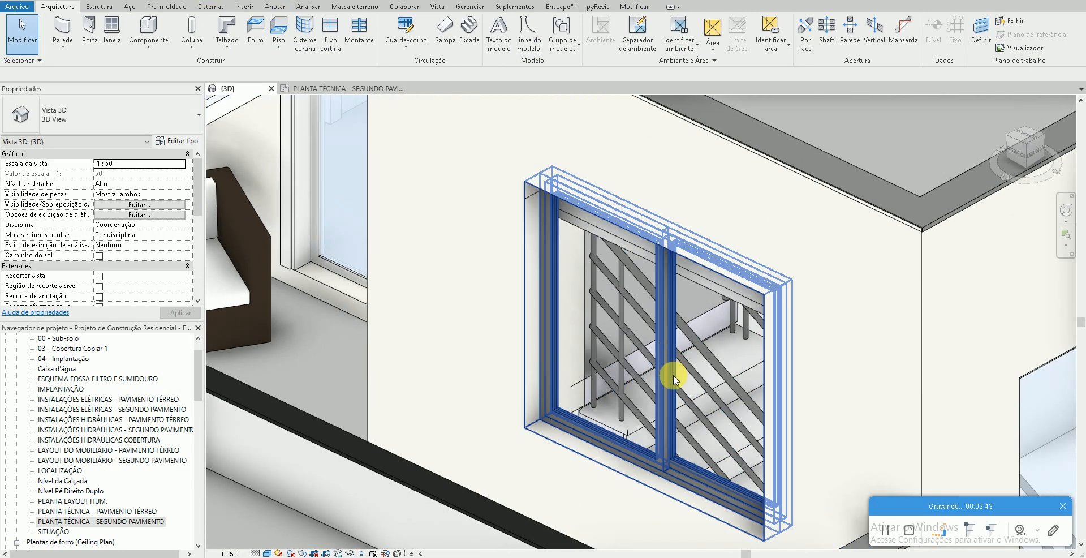
pyautogui.click(618, 395)
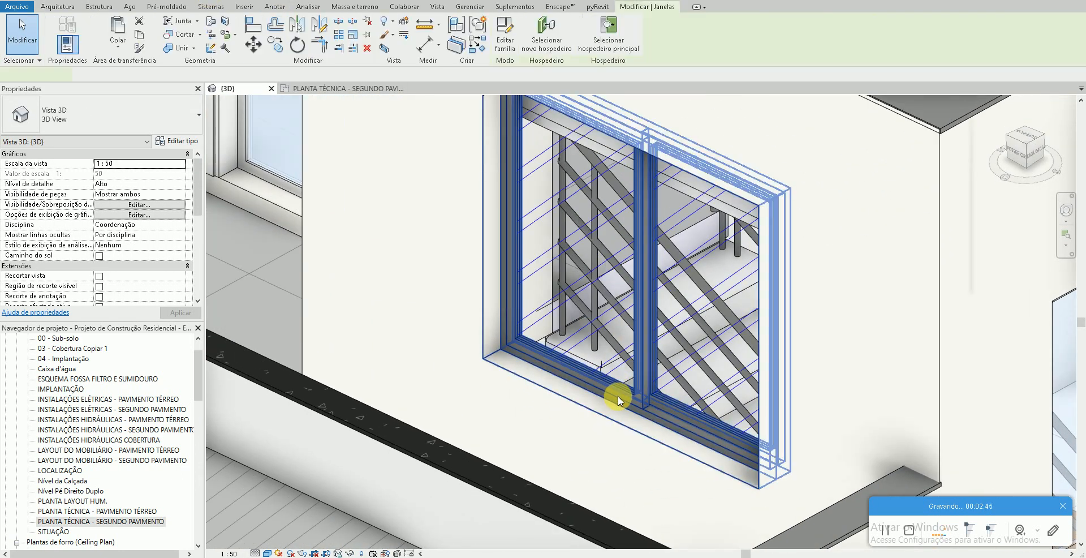
pyautogui.press('Escape')
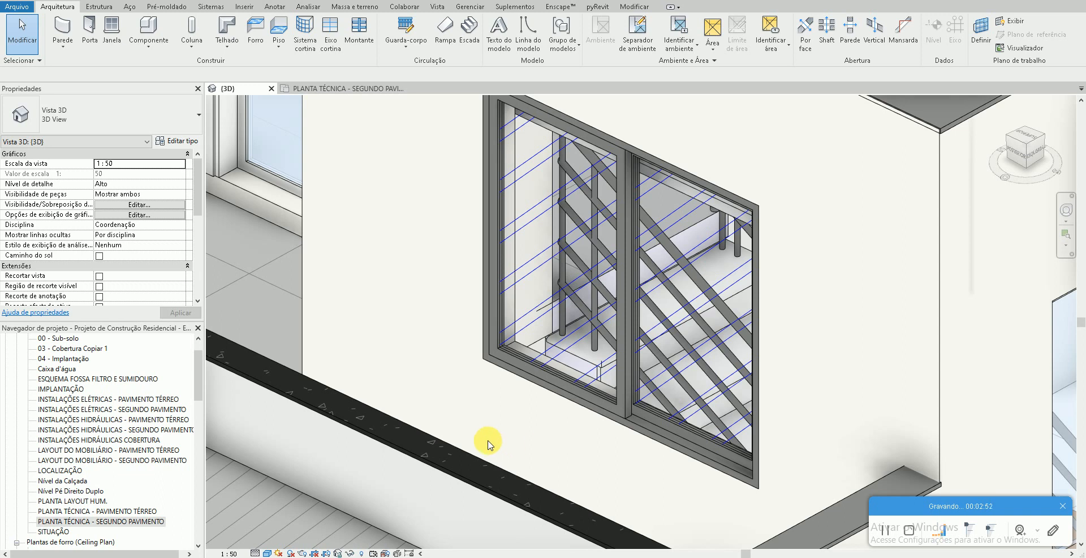
pyautogui.scroll(-3, 460, 369)
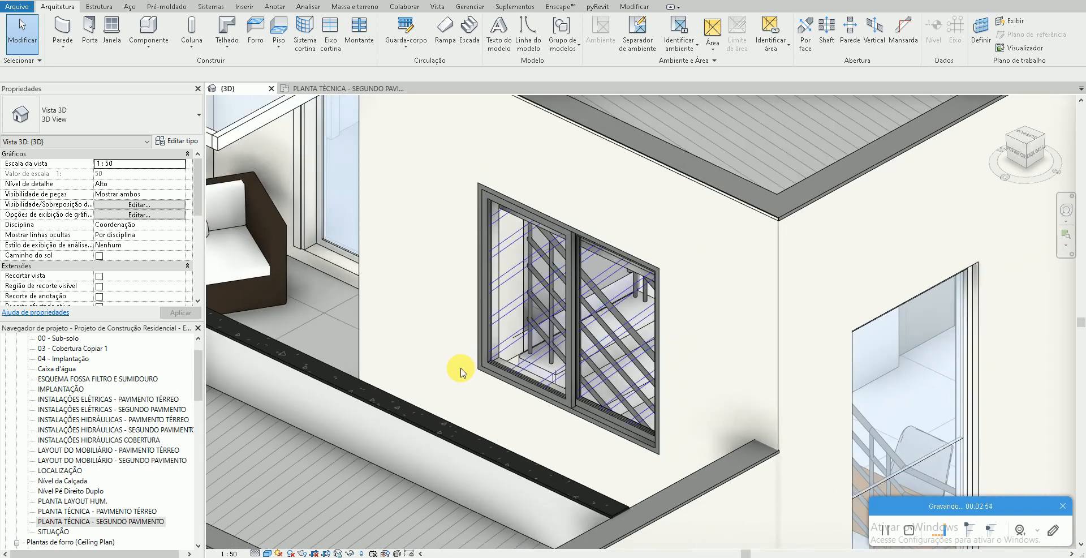
pyautogui.press('XF86MonBrightnessUp')
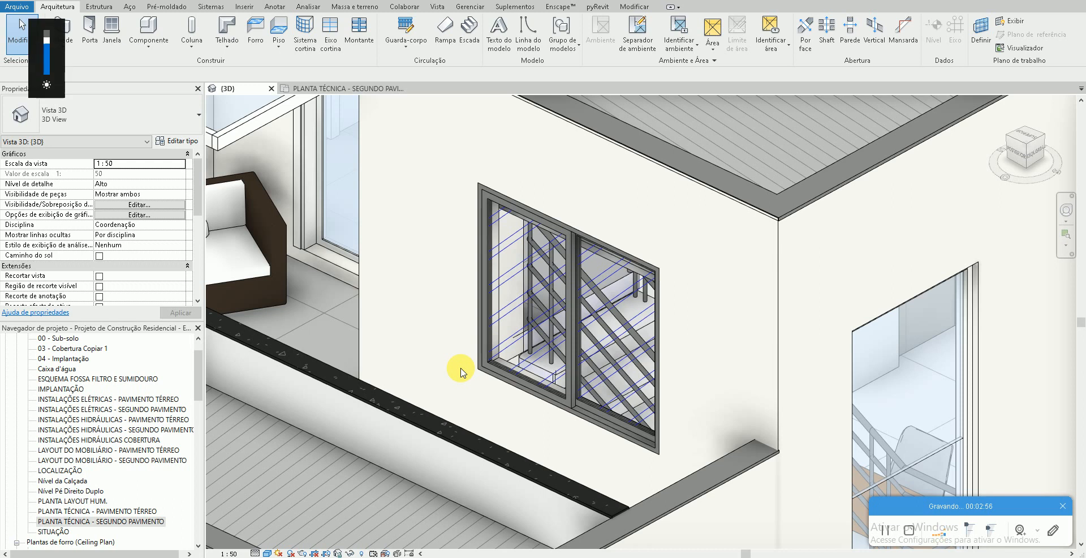
pyautogui.moveTo(427, 322); pyautogui.dragTo(422, 335, button='middle')
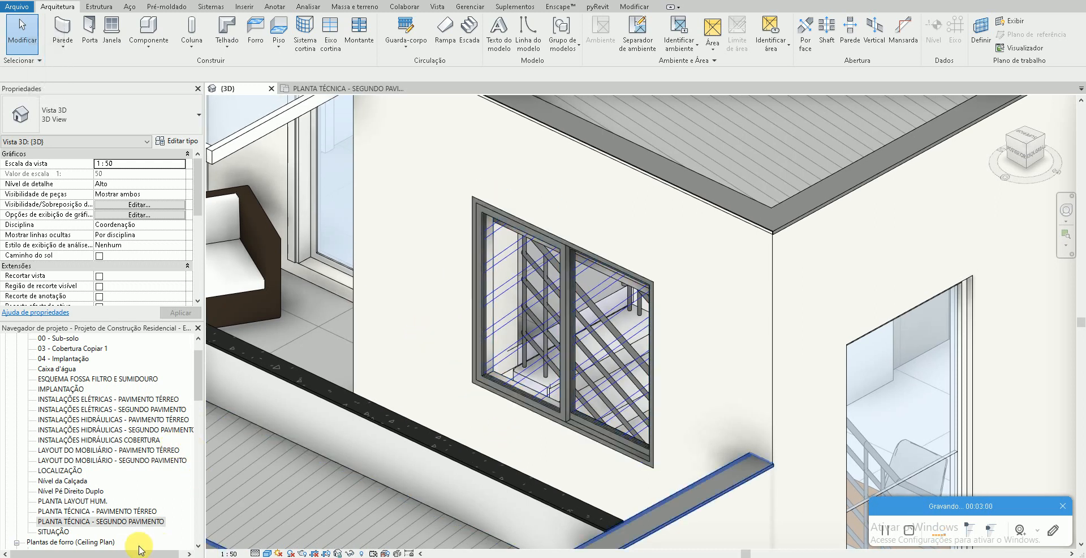
# - Return to the floor plan PLANTA TÉCNICA - SEGUNDO PAVIMENTO and open the type properties of the staircase sliding window
pyautogui.click(136, 527)
pyautogui.doubleClick(137, 527)
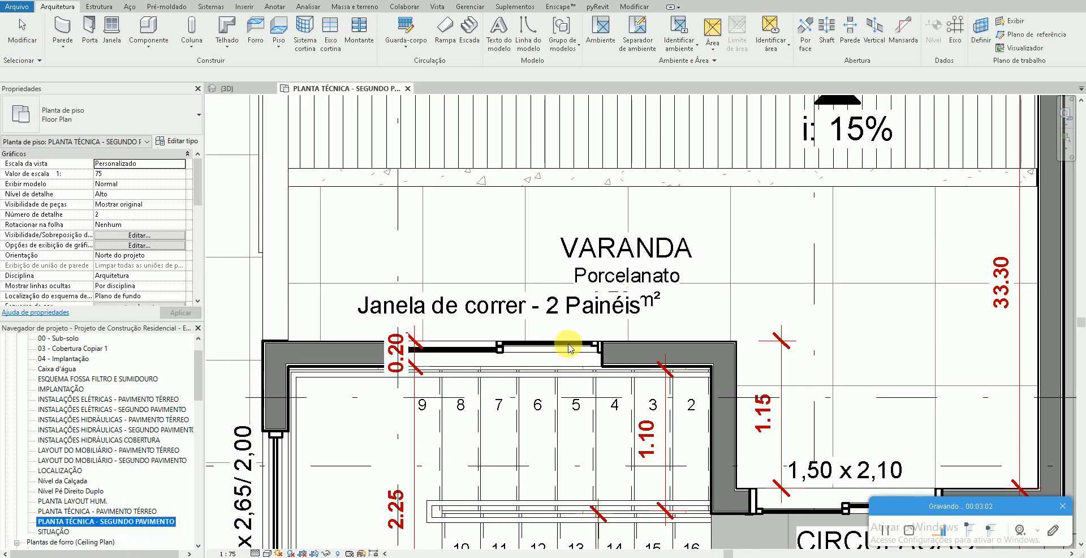
pyautogui.click(570, 355)
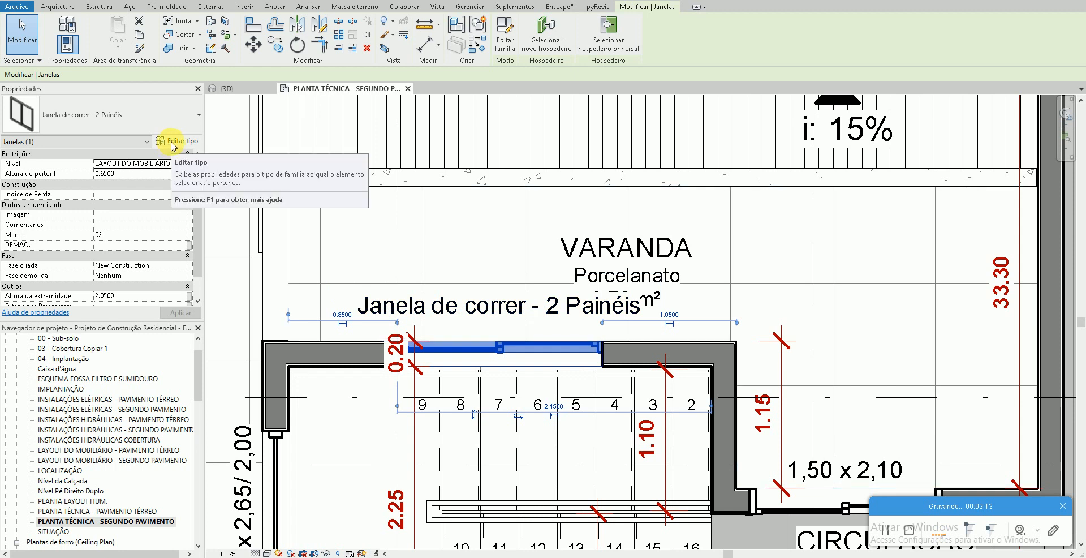
pyautogui.moveTo(311, 212); pyautogui.dragTo(587, 237, button='middle')
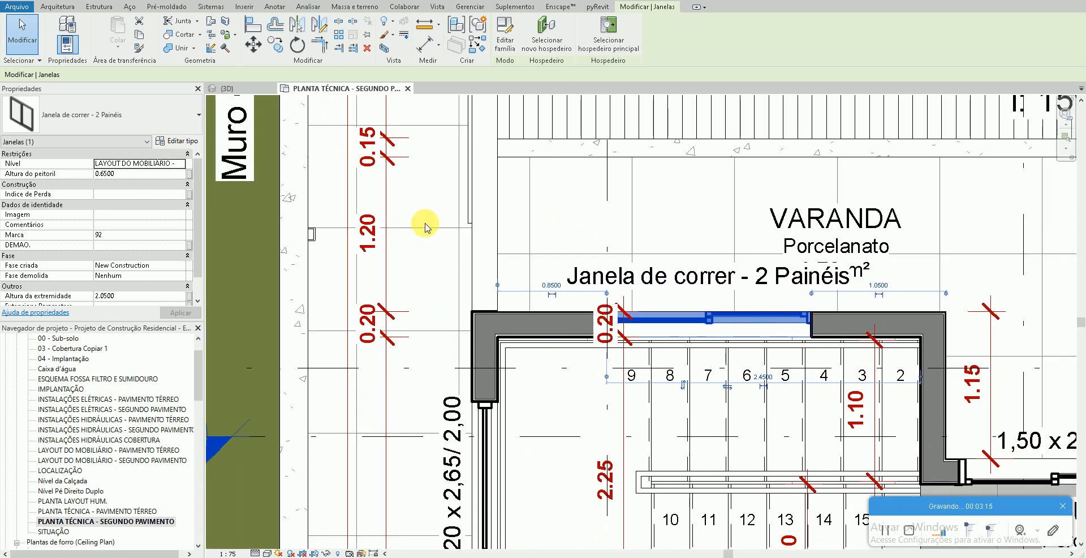
pyautogui.click(178, 140)
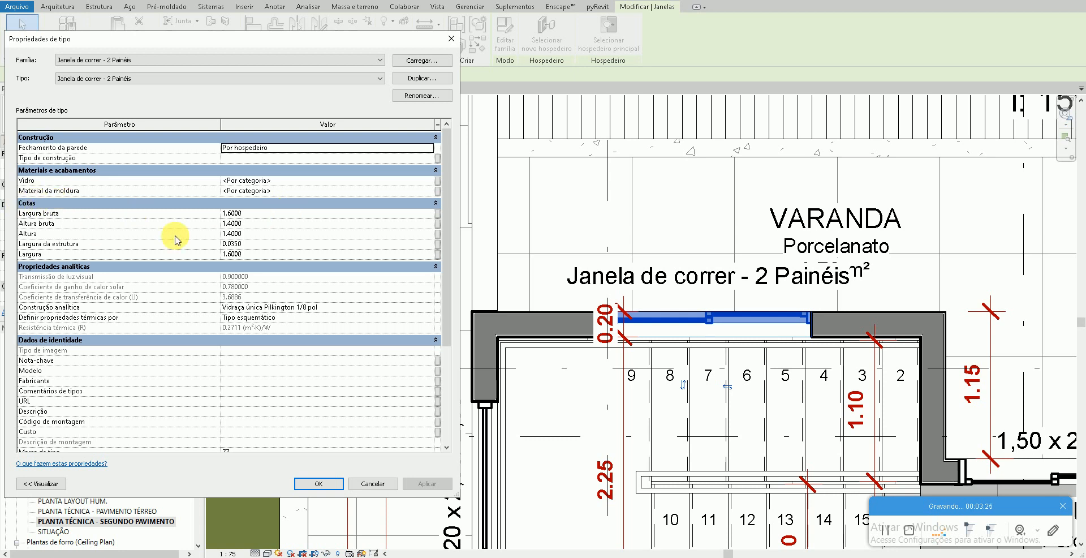
# - Set the window type's Largura to 1.5 and apply it
pyautogui.moveTo(185, 243)
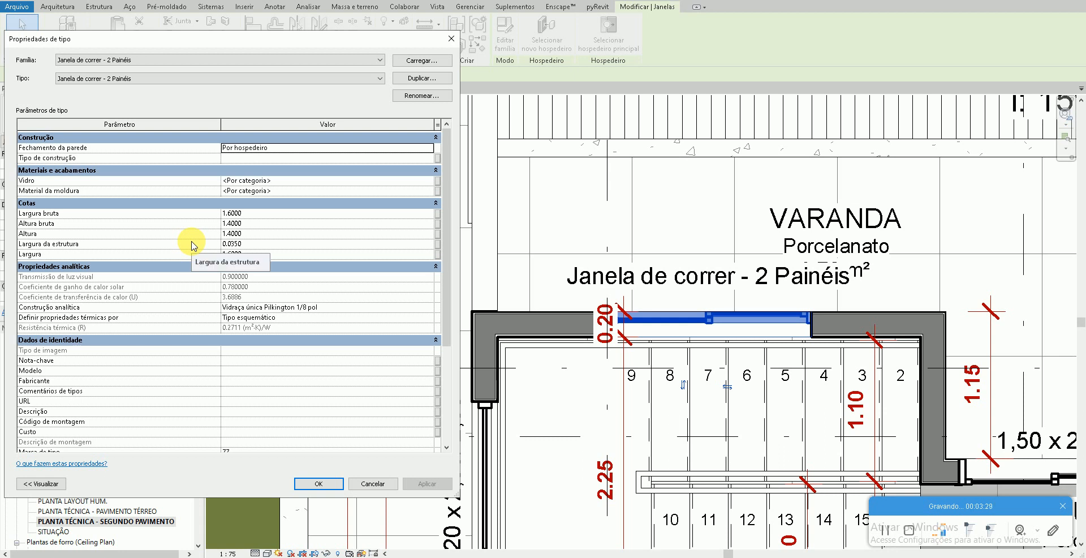
pyautogui.click(273, 256)
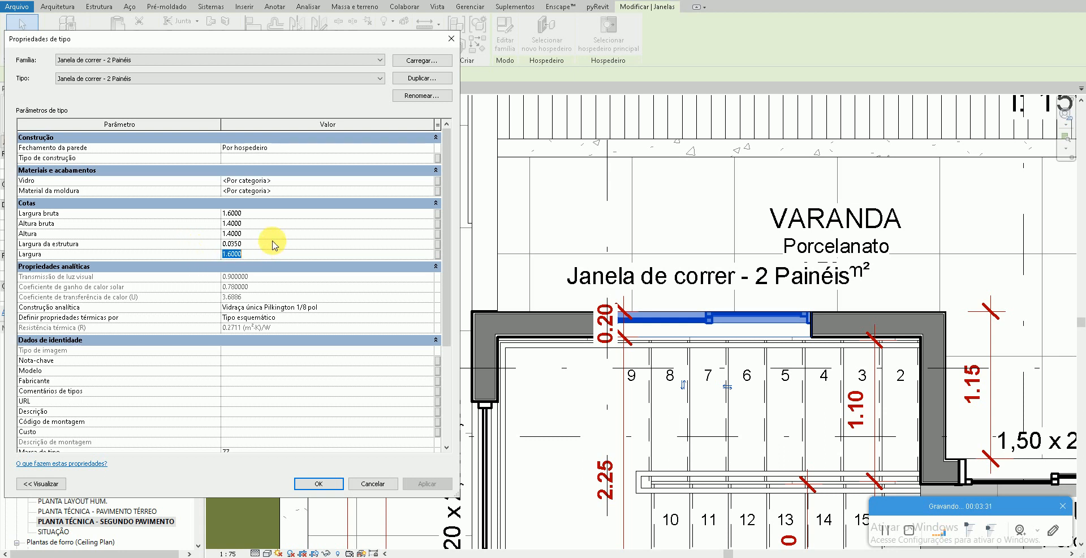
pyautogui.click(261, 224)
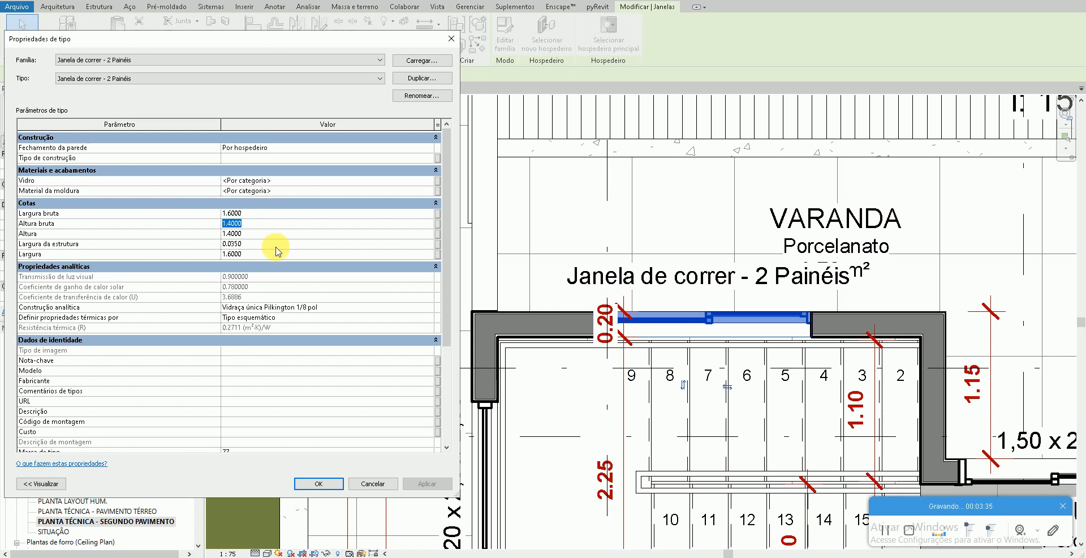
pyautogui.click(281, 190)
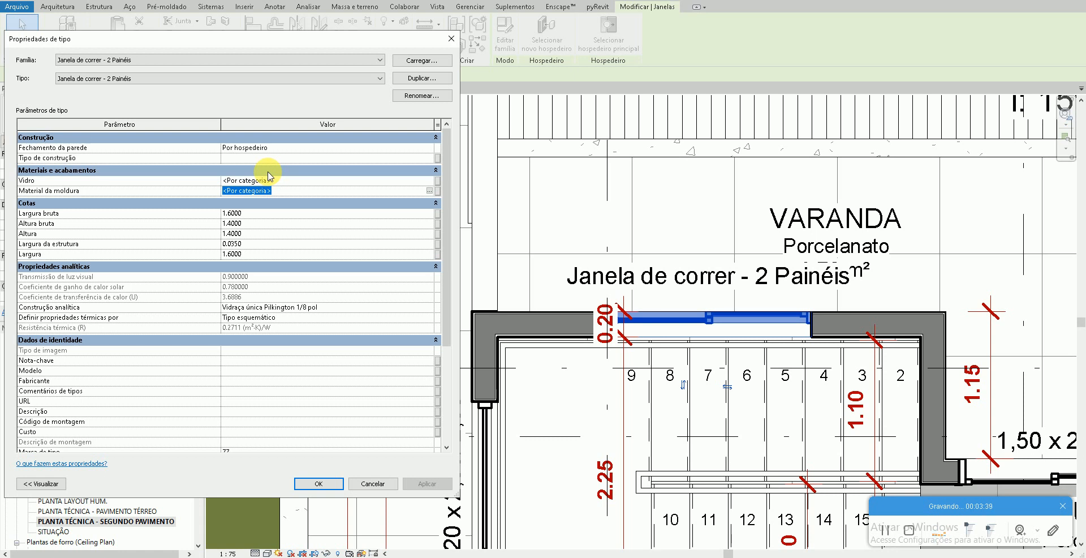
pyautogui.click(267, 255)
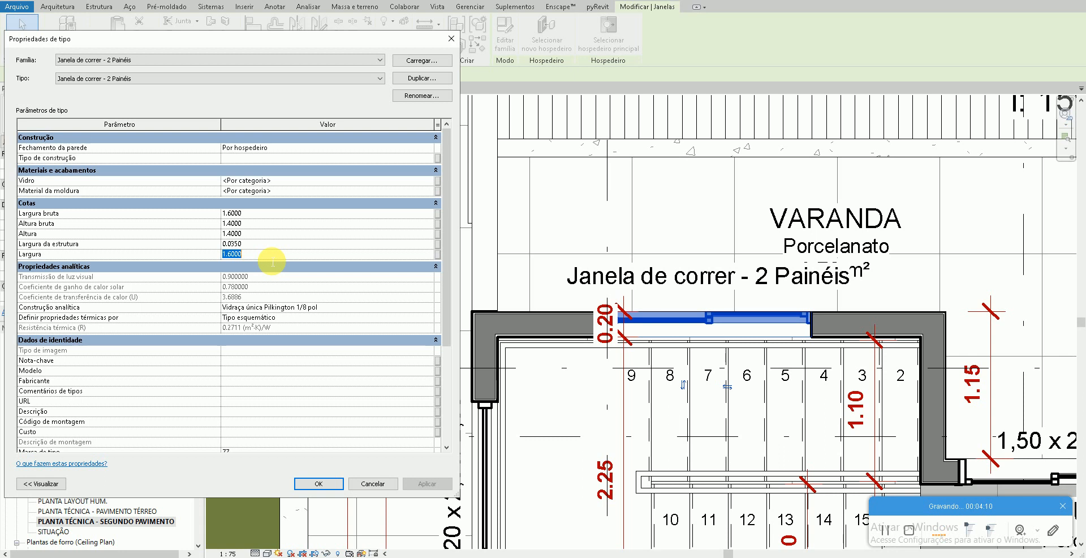
pyautogui.write('1.5')
pyautogui.click(427, 483)
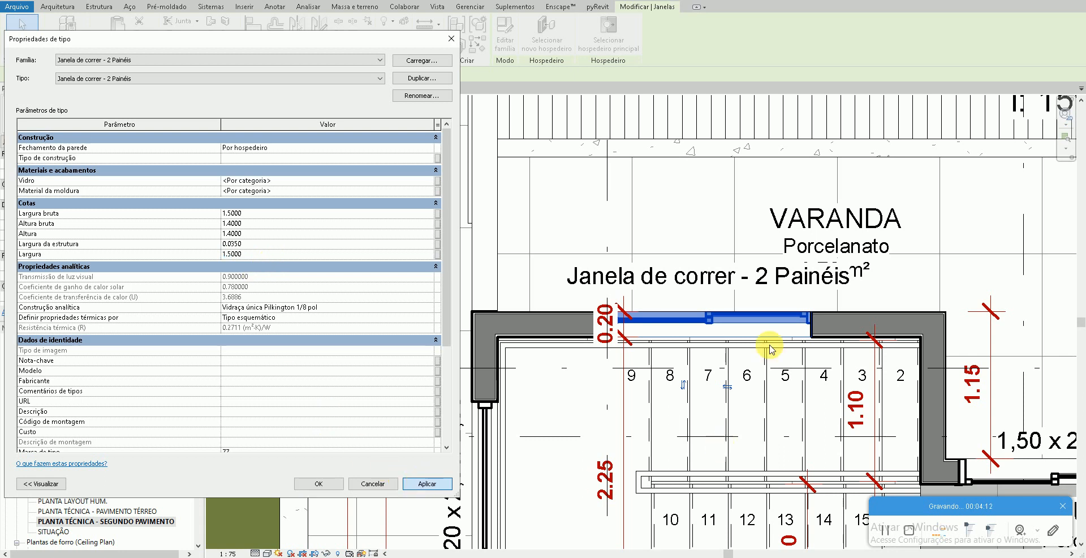
# - Set the window type's Altura to 1.2, apply it and close the type properties
pyautogui.click(283, 253)
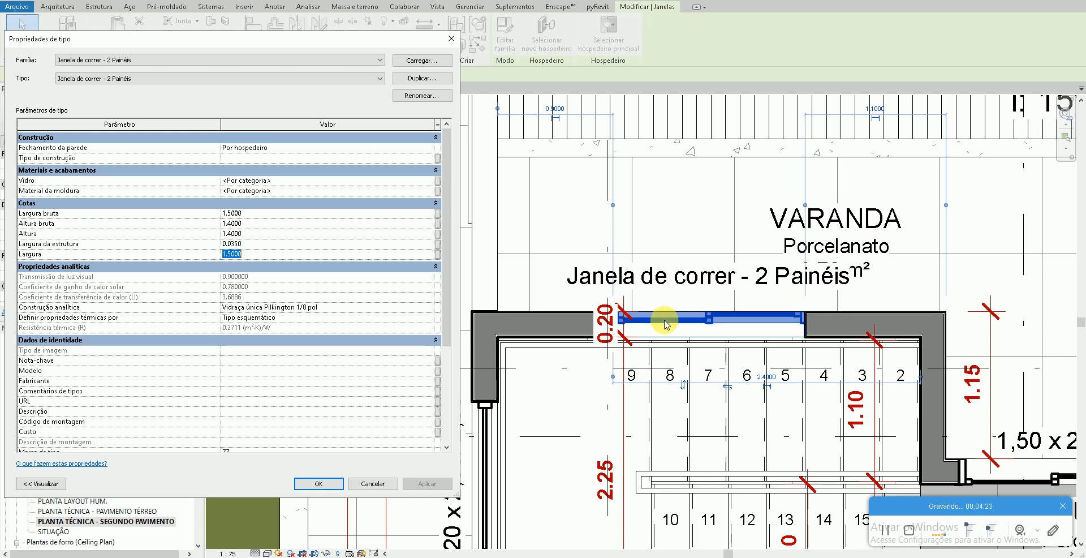
pyautogui.click(262, 233)
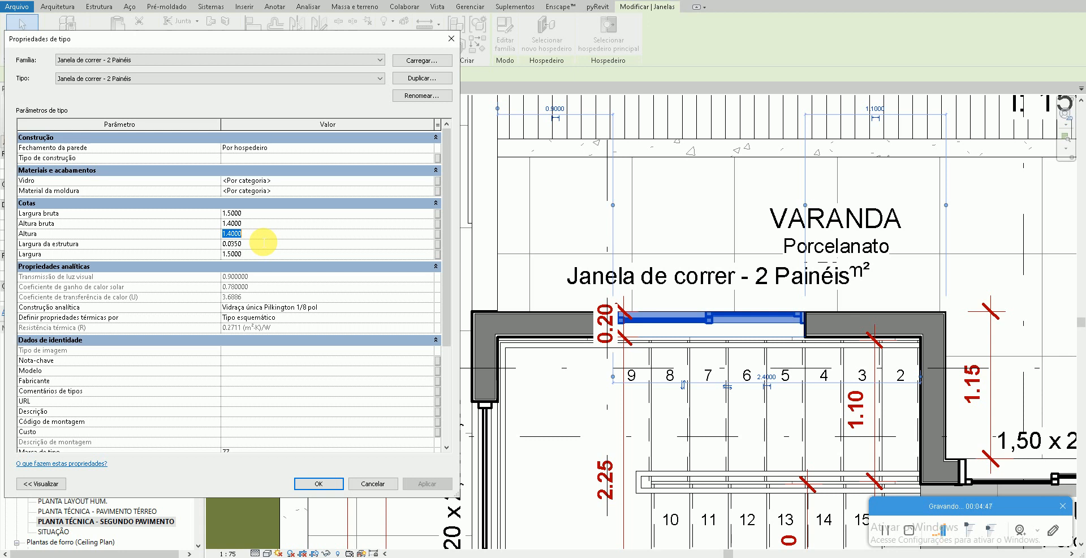
pyautogui.write('1.2')
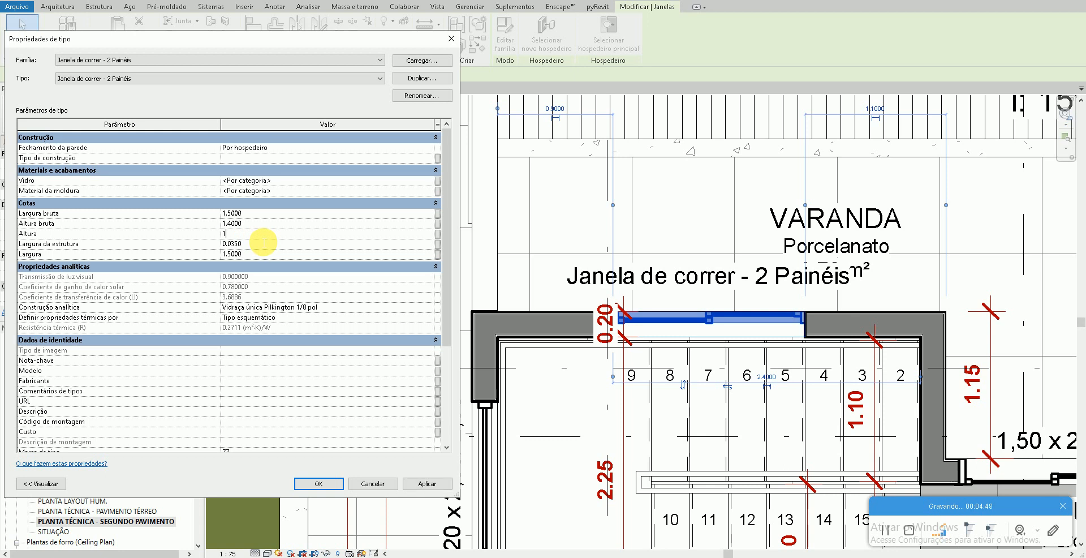
pyautogui.click(292, 228)
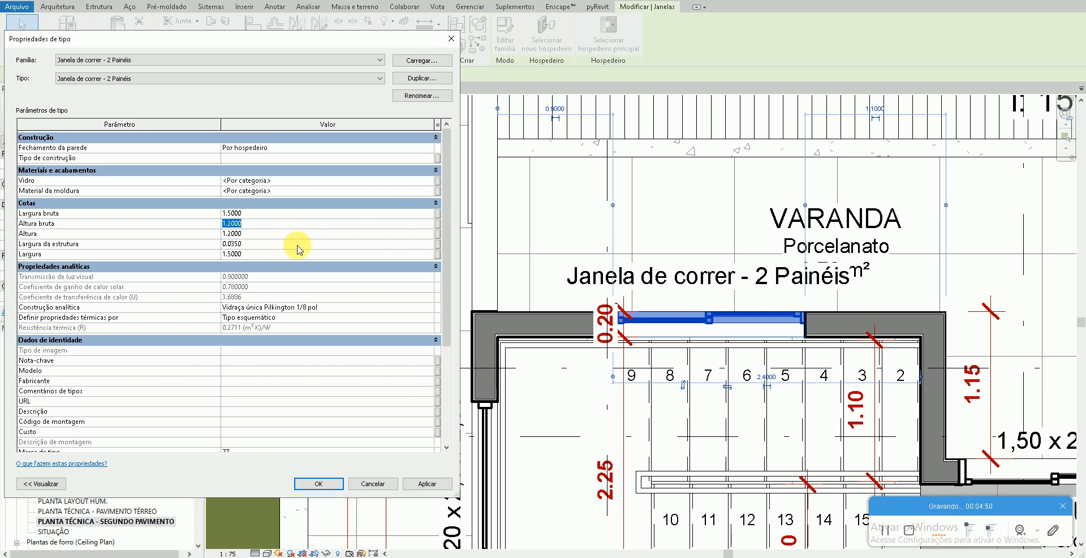
pyautogui.click(295, 235)
pyautogui.click(427, 484)
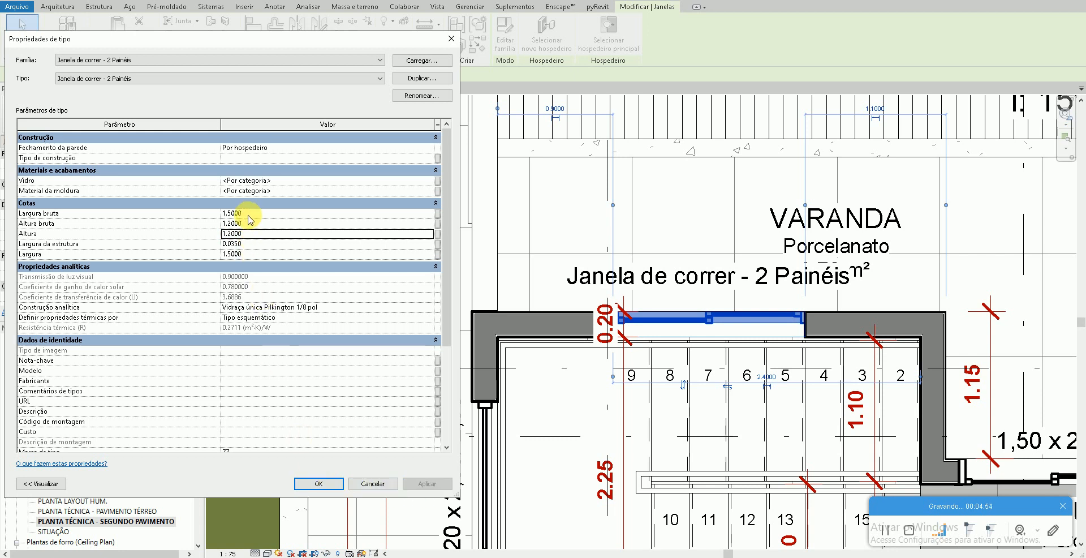
pyautogui.click(254, 257)
pyautogui.click(252, 214)
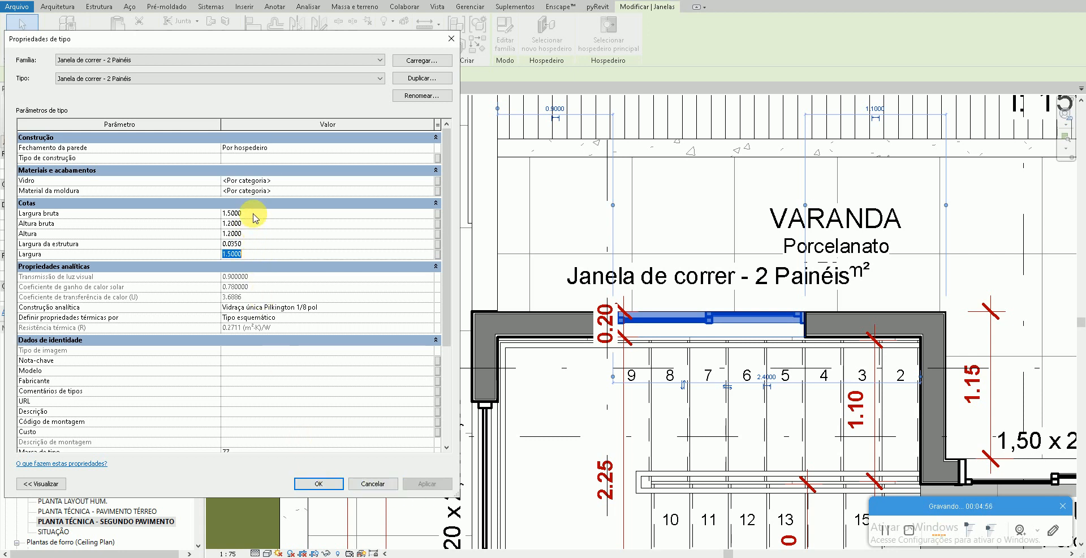
pyautogui.click(318, 483)
pyautogui.click(236, 308)
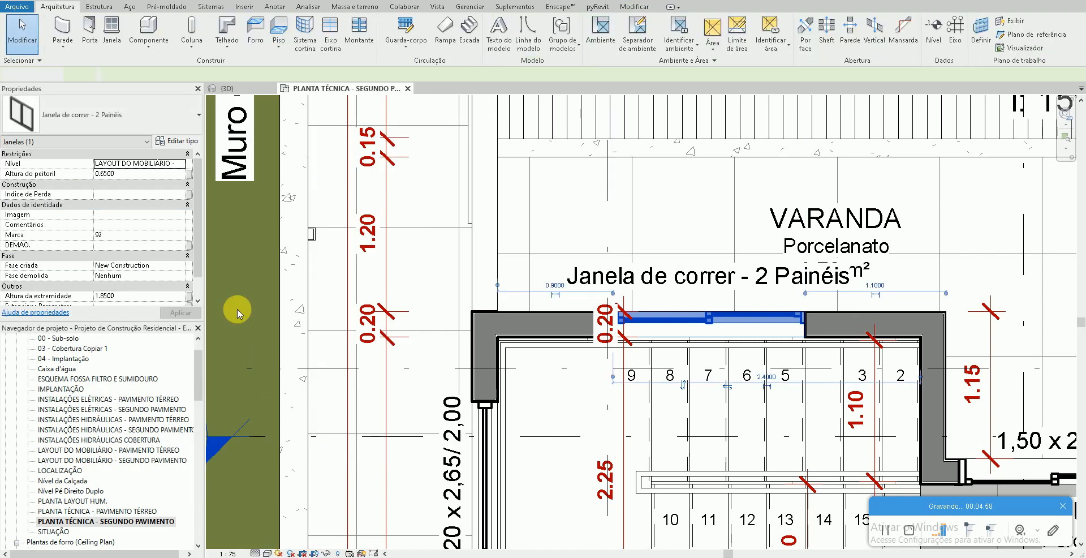
# - Examine the resized window and the surrounding balcony facade in the 3D view
pyautogui.click(210, 2)
pyautogui.scroll(-2, 565, 341)
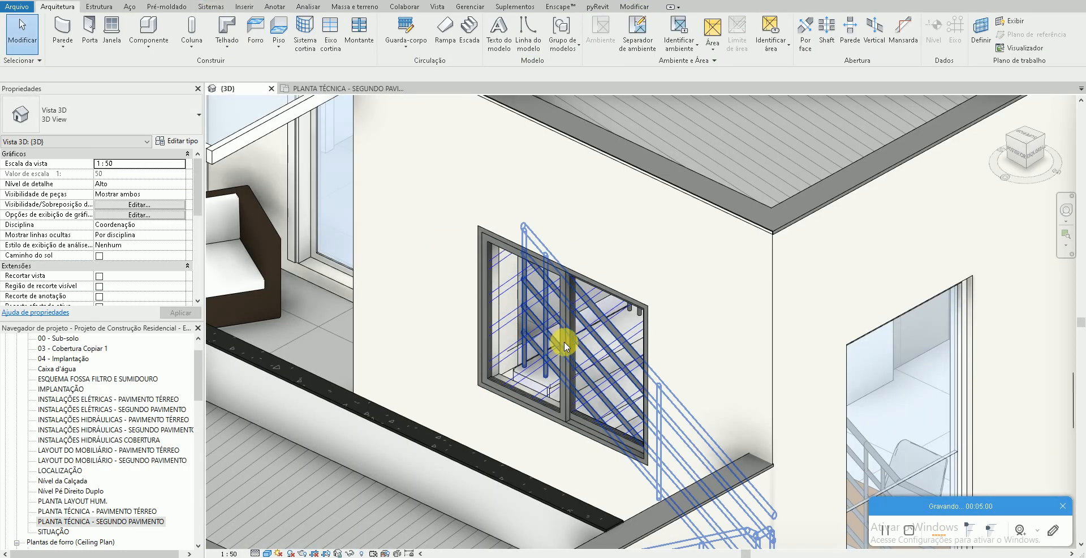
pyautogui.click(565, 341)
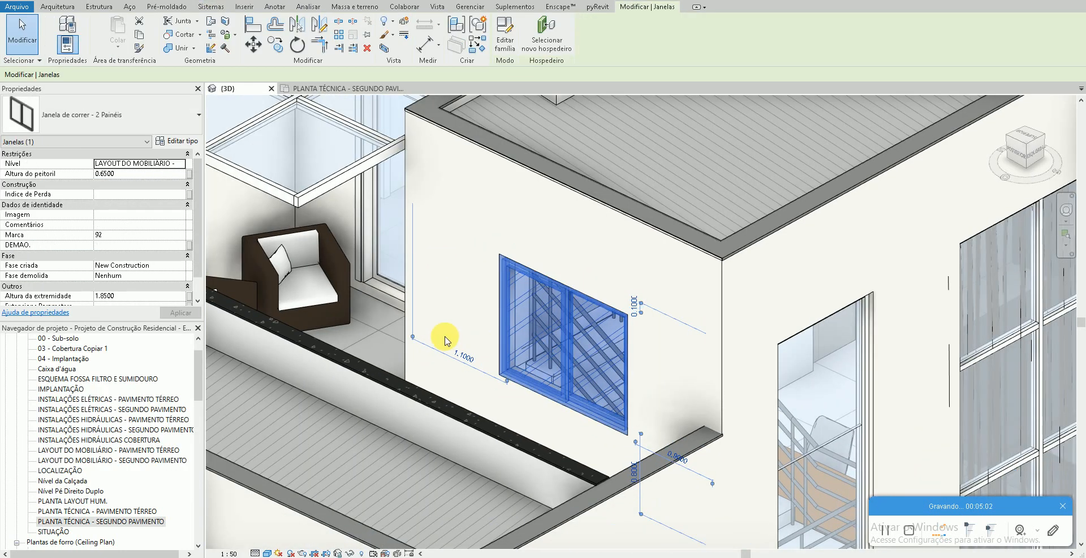
pyautogui.press('Escape')
pyautogui.scroll(-1, 450, 309)
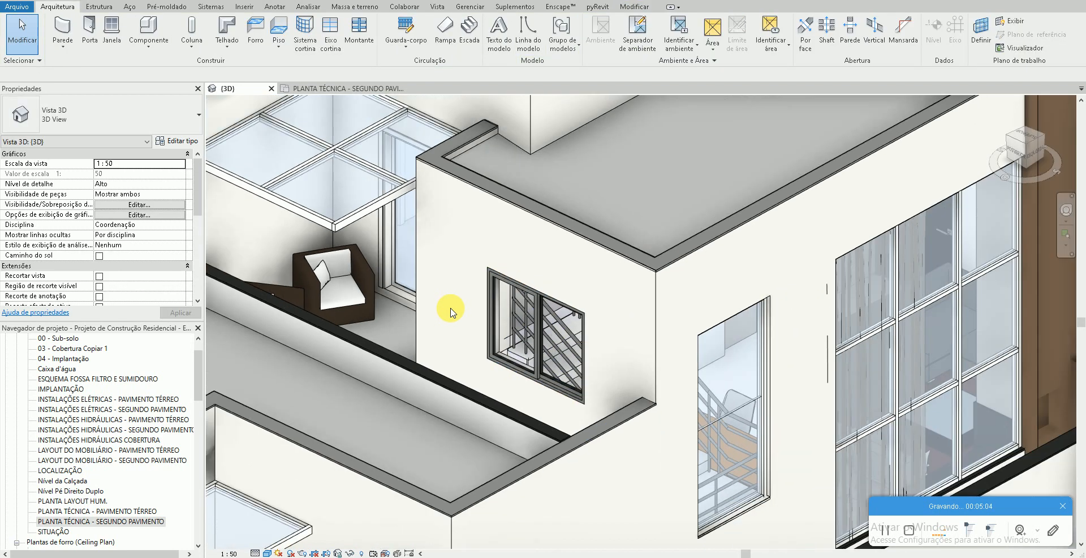
pyautogui.moveTo(450, 308); pyautogui.dragTo(573, 355, button='middle')
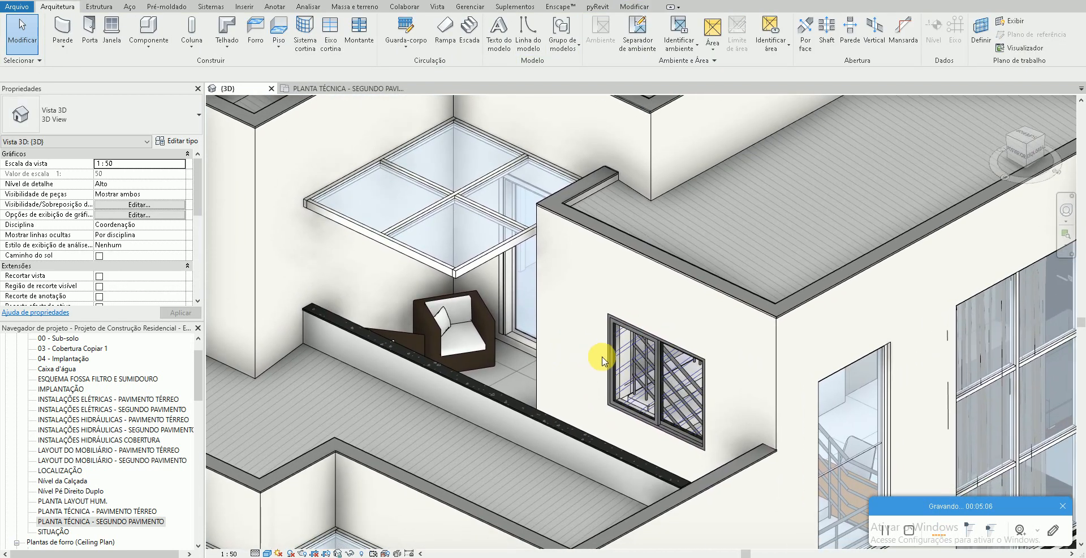
# - In the plan PLANTA TÉCNICA - SEGUNDO PAVIMENTO, move the section line from the staircase to the VARANDA in front of the window
pyautogui.click(125, 523)
pyautogui.doubleClick(125, 523)
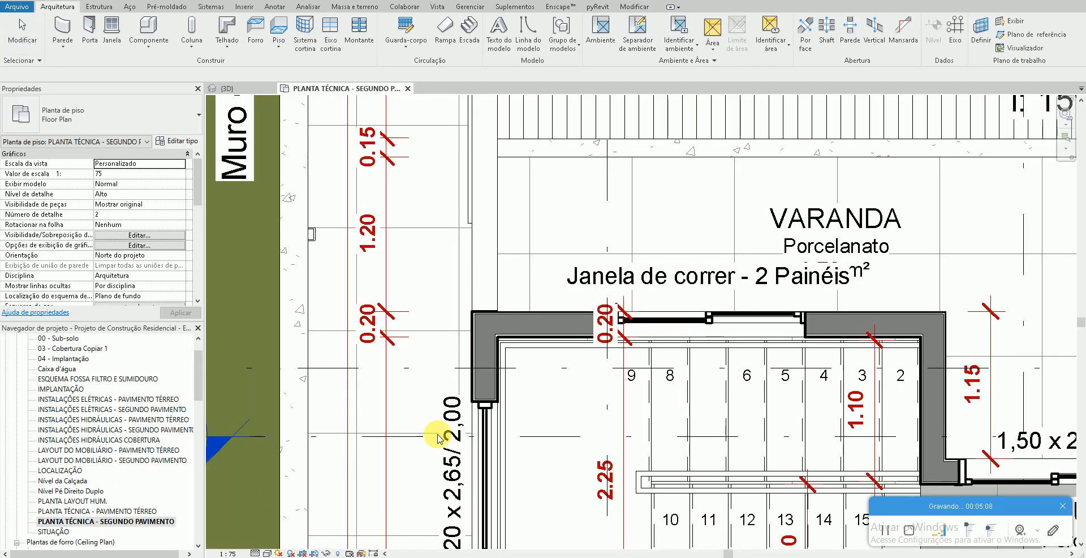
pyautogui.scroll(-2, 261, 442)
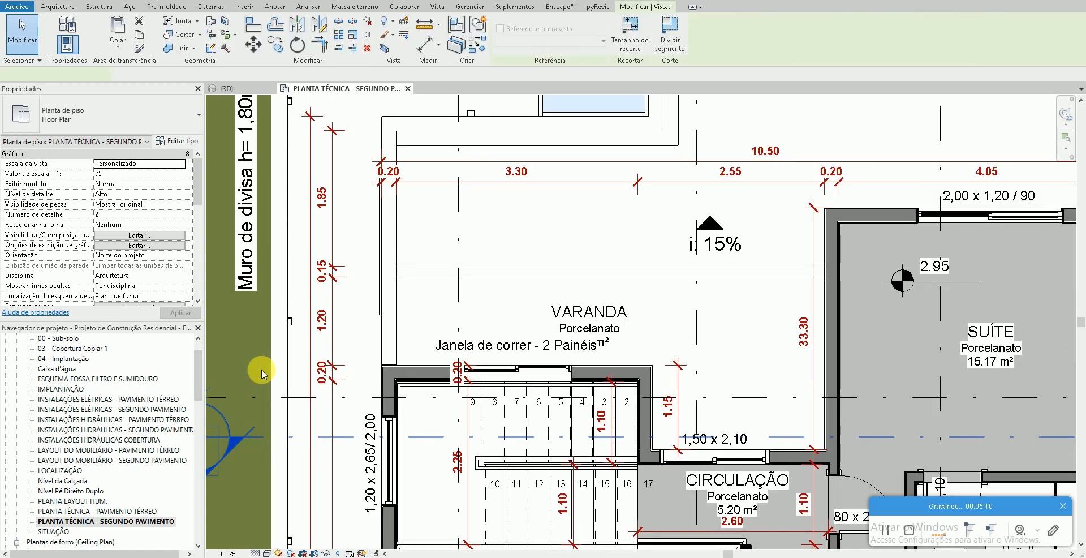
pyautogui.moveTo(268, 341)
pyautogui.mouseDown()
pyautogui.moveTo(263, 331)
pyautogui.moveTo(259, 349)
pyautogui.mouseUp()
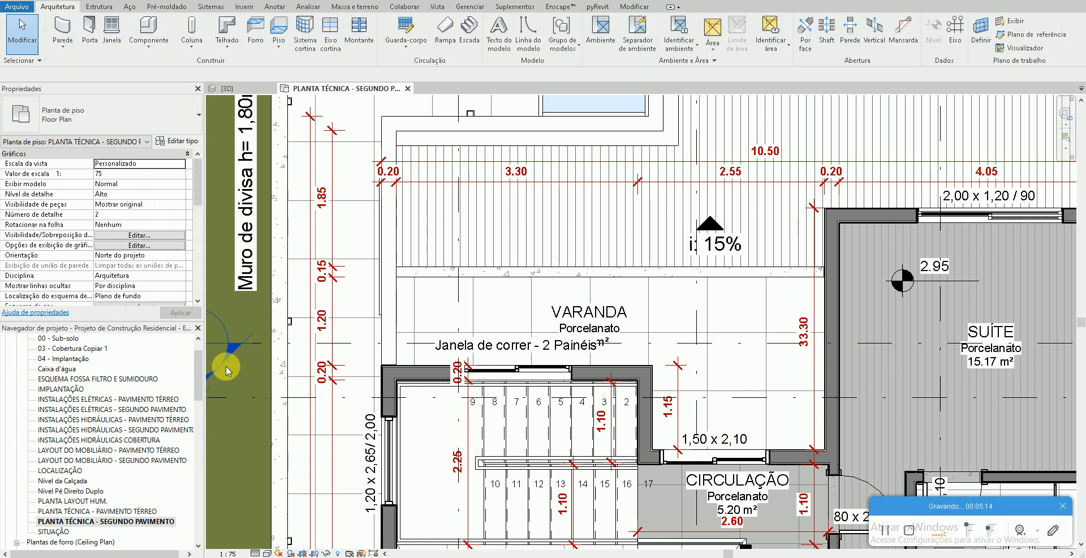
# - Open the section CORTE BB" and select the staircase sliding window to examine its height against the VARANDA door
pyautogui.doubleClick(223, 362)
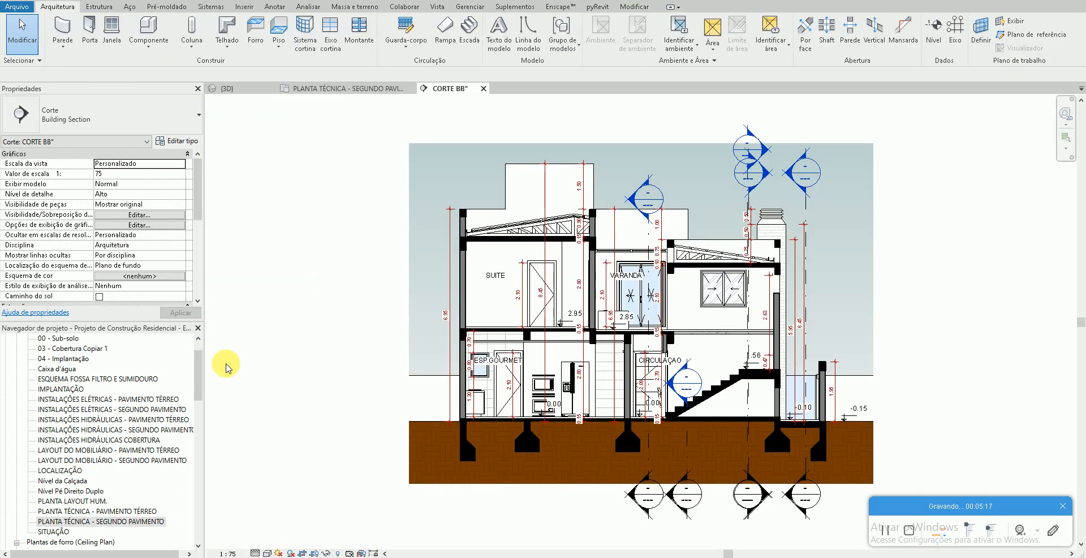
pyautogui.scroll(5, 705, 286)
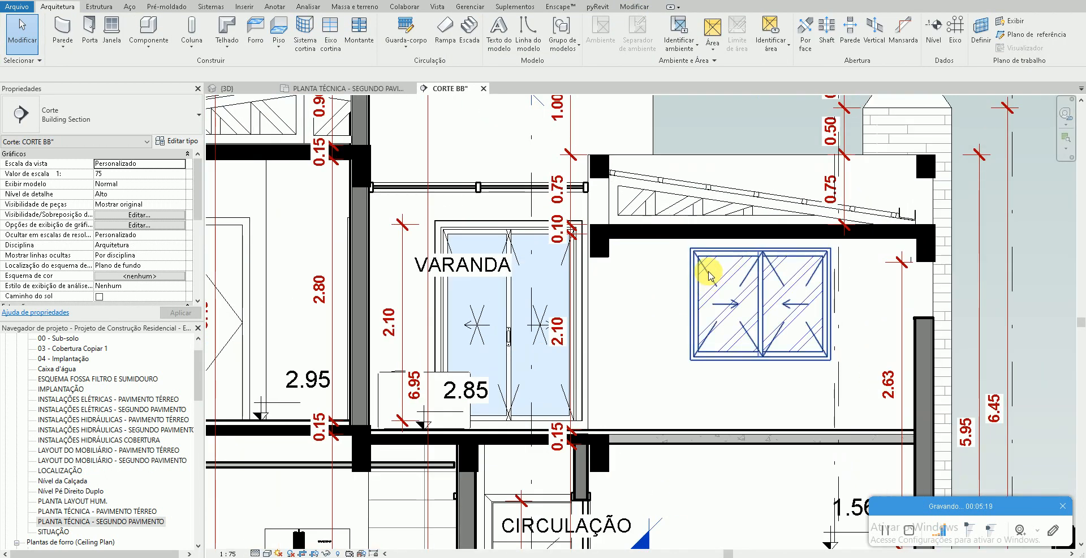
pyautogui.click(704, 272)
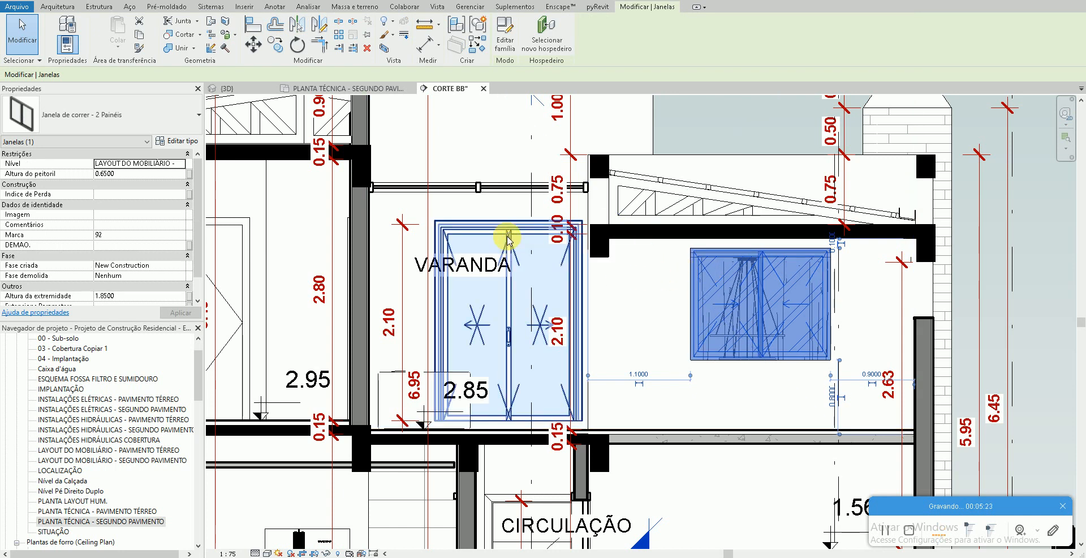
pyautogui.scroll(-1, 509, 242)
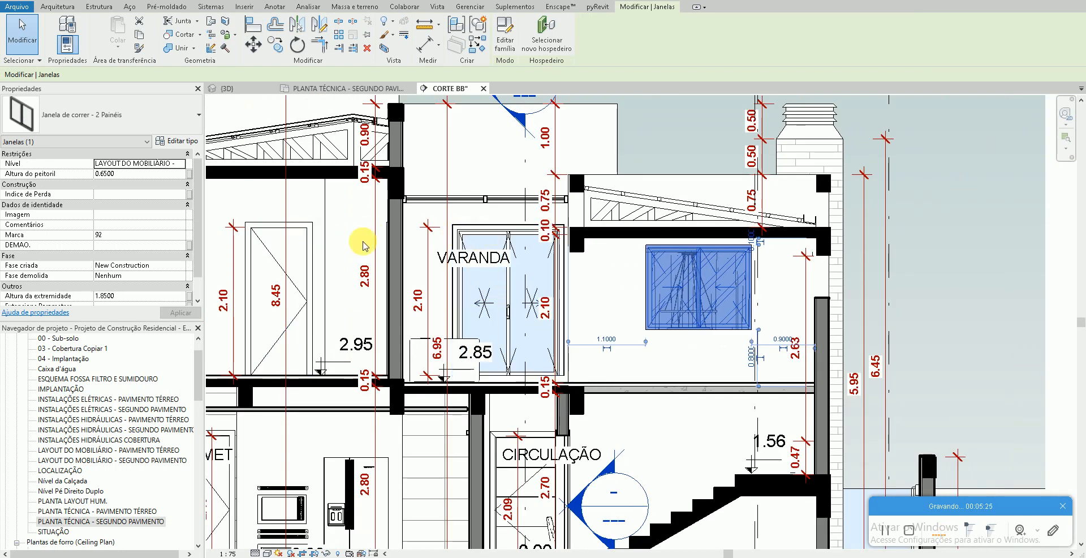
# - Switch to the 3D view and set the staircase window's Altura do peitoril to 0.9
pyautogui.click(138, 172)
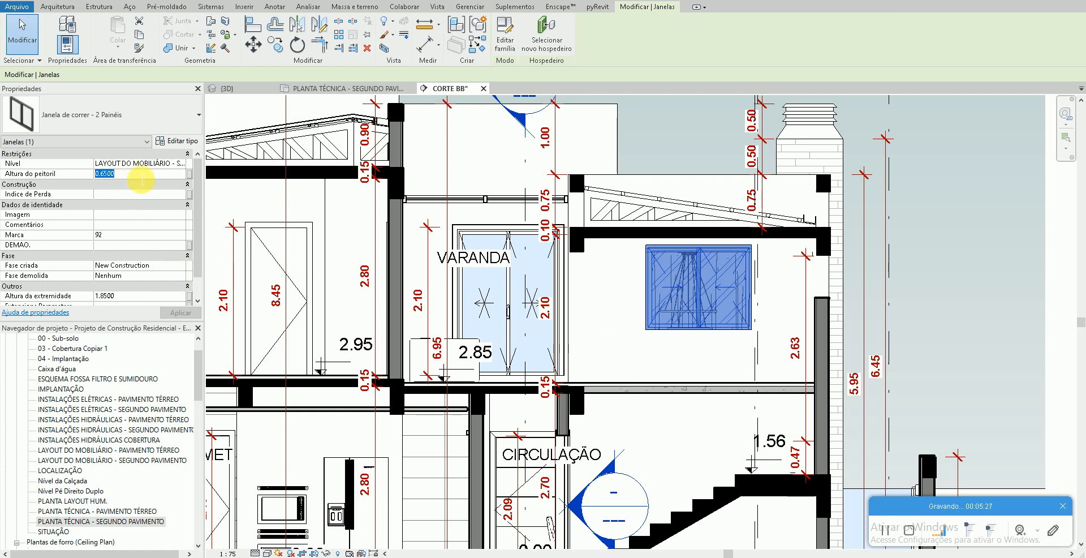
pyautogui.click(346, 214)
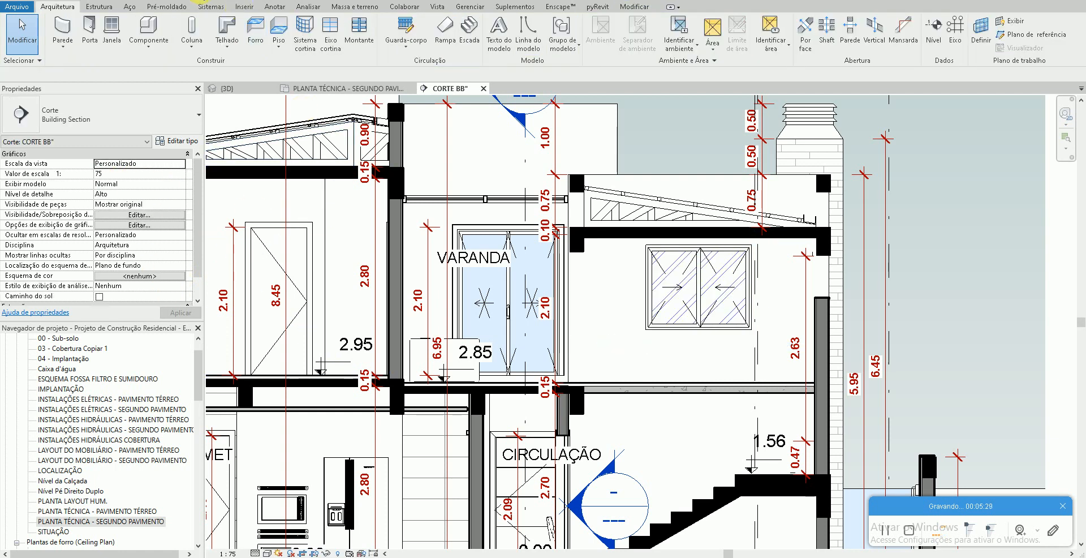
pyautogui.click(204, 1)
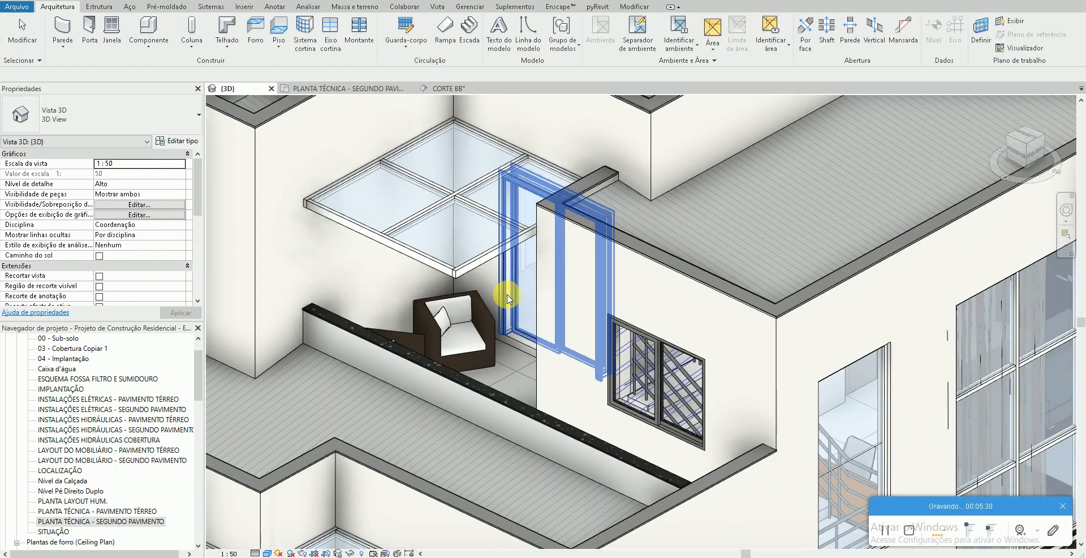
pyautogui.click(631, 333)
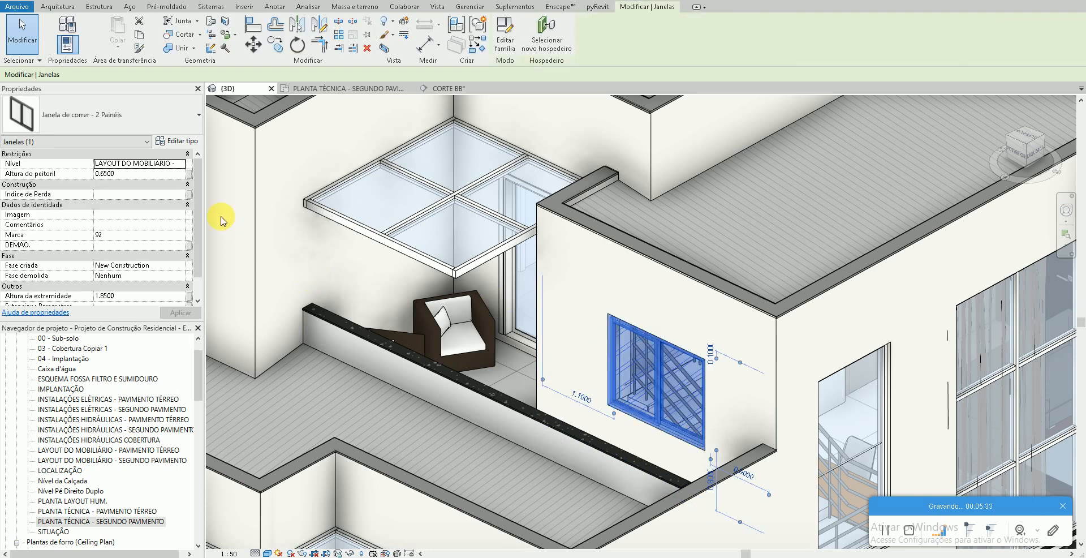
pyautogui.click(151, 173)
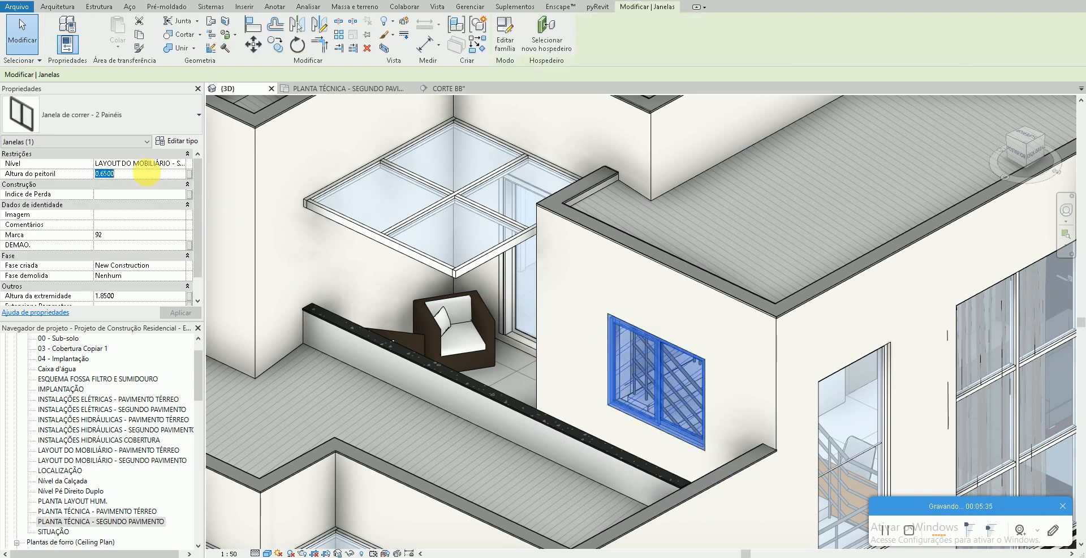
pyautogui.write('0.9')
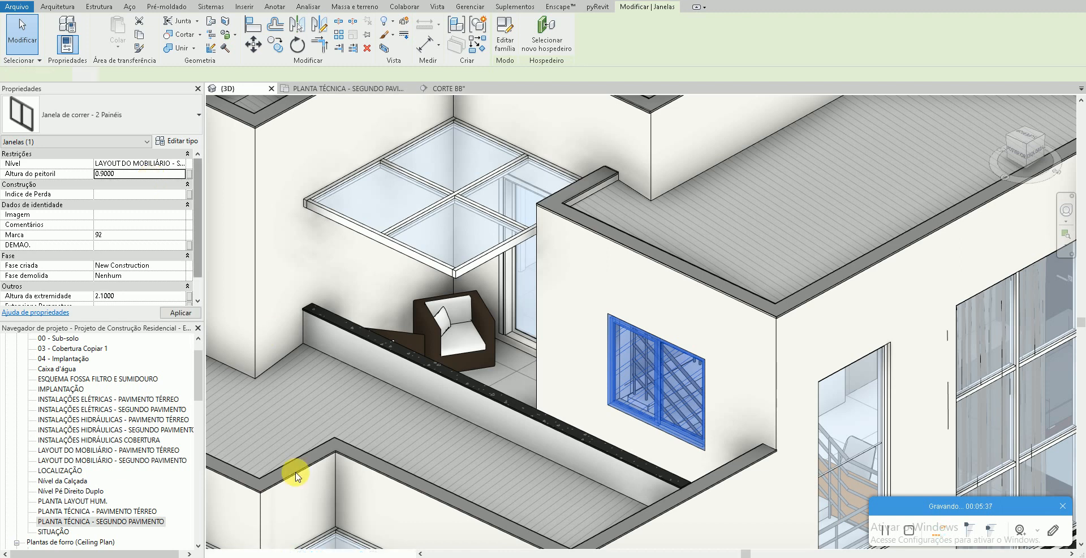
pyautogui.click(568, 331)
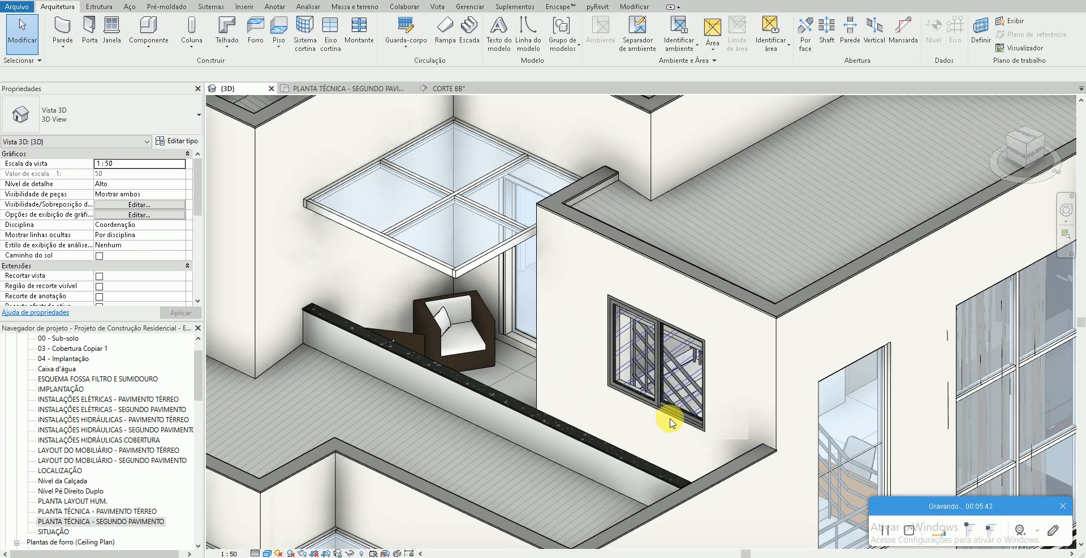
# - Examine the staircase sliding window up close in the 3D view and review its type properties
pyautogui.scroll(5, 663, 415)
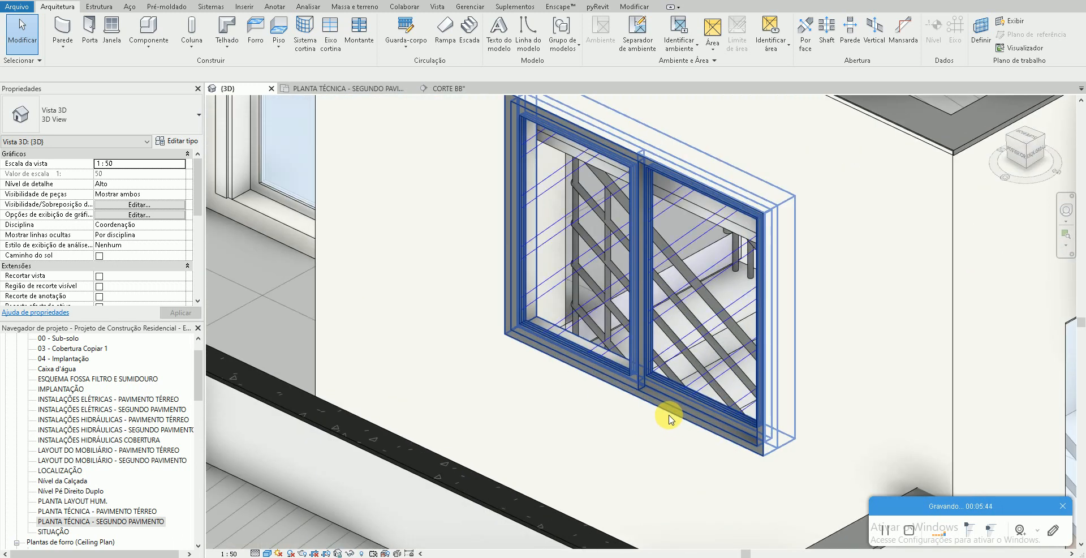
pyautogui.moveTo(601, 423); pyautogui.dragTo(595, 443, button='middle')
pyautogui.click(613, 411)
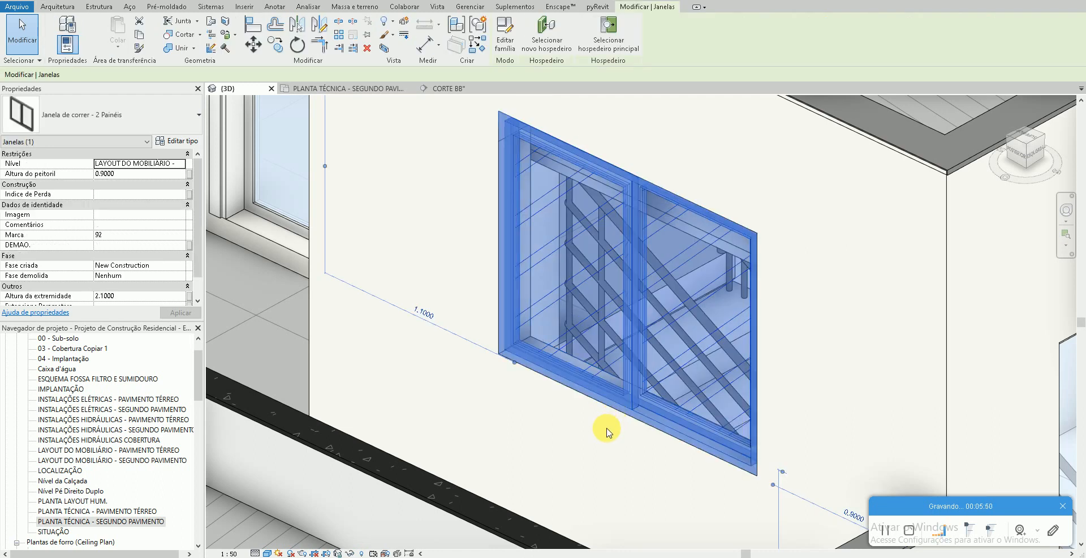
pyautogui.press('Escape')
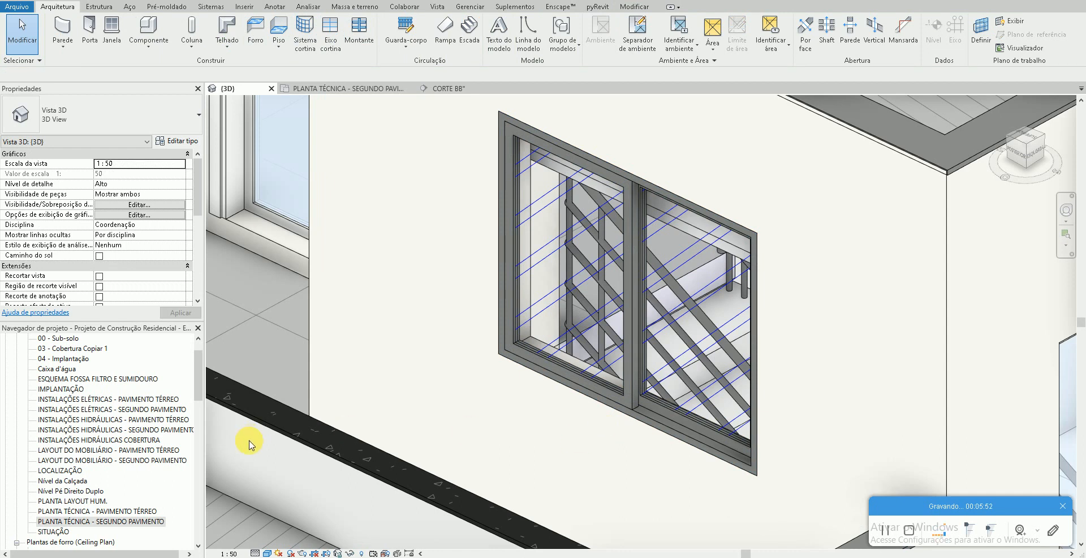
pyautogui.click(576, 394)
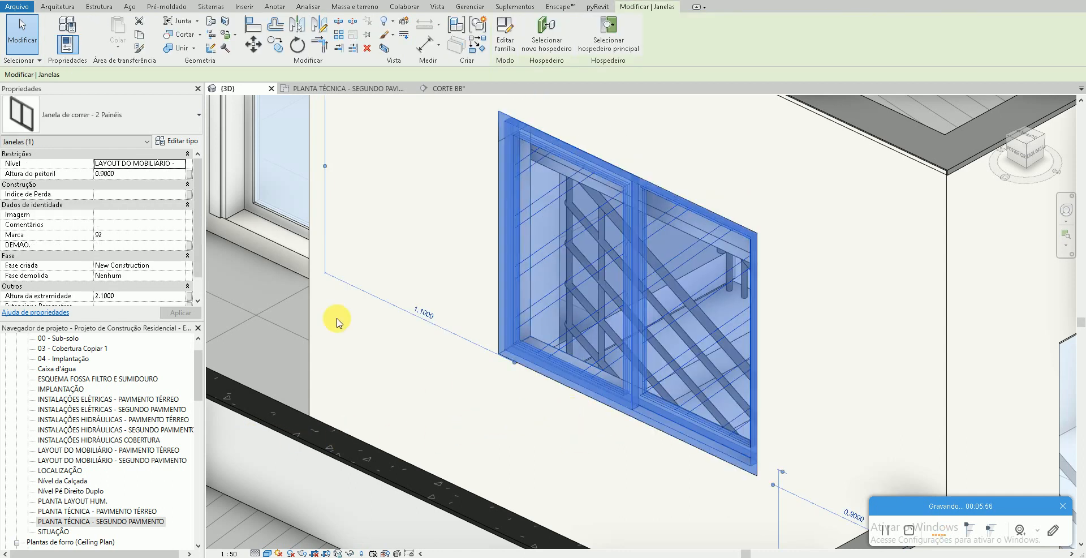
pyautogui.click(177, 141)
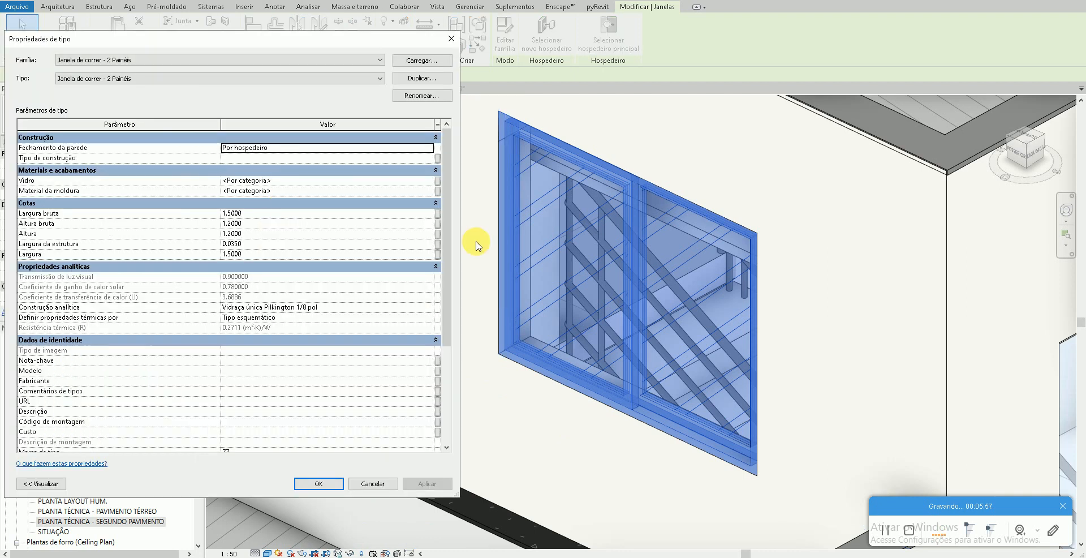
pyautogui.click(338, 483)
pyautogui.click(501, 417)
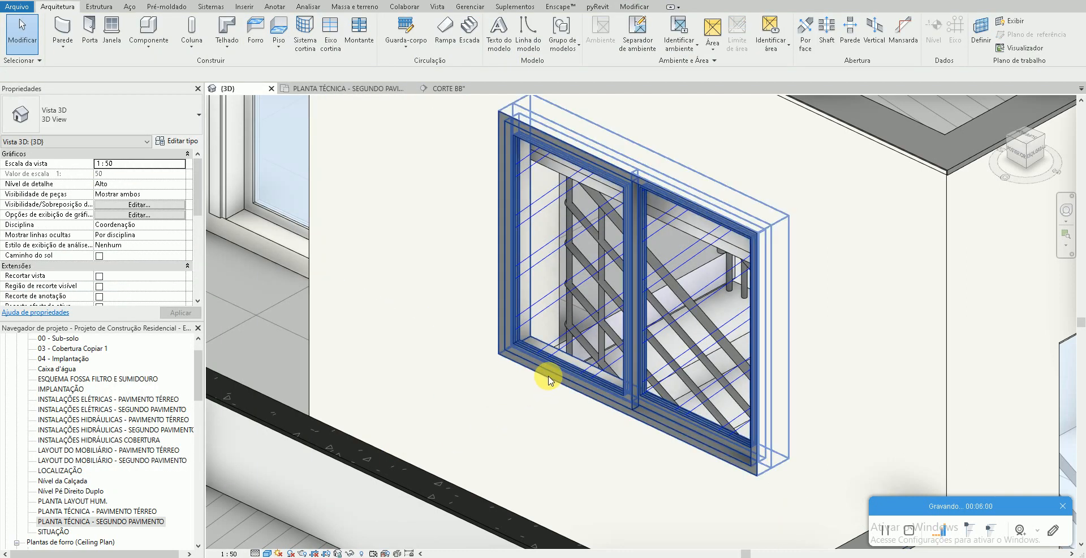
pyautogui.scroll(-2, 543, 416)
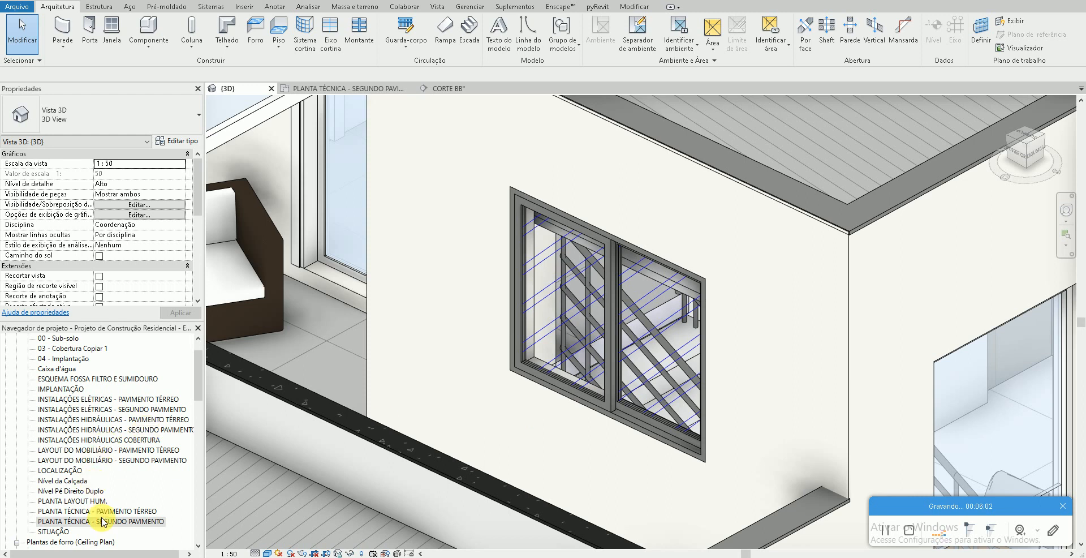
# - Open the plan PLANTA TÉCNICA - SEGUNDO PAVIMENTO and compare the SUÍTE window's tag with the staircase window's tag
pyautogui.doubleClick(103, 521)
pyautogui.scroll(5, 742, 270)
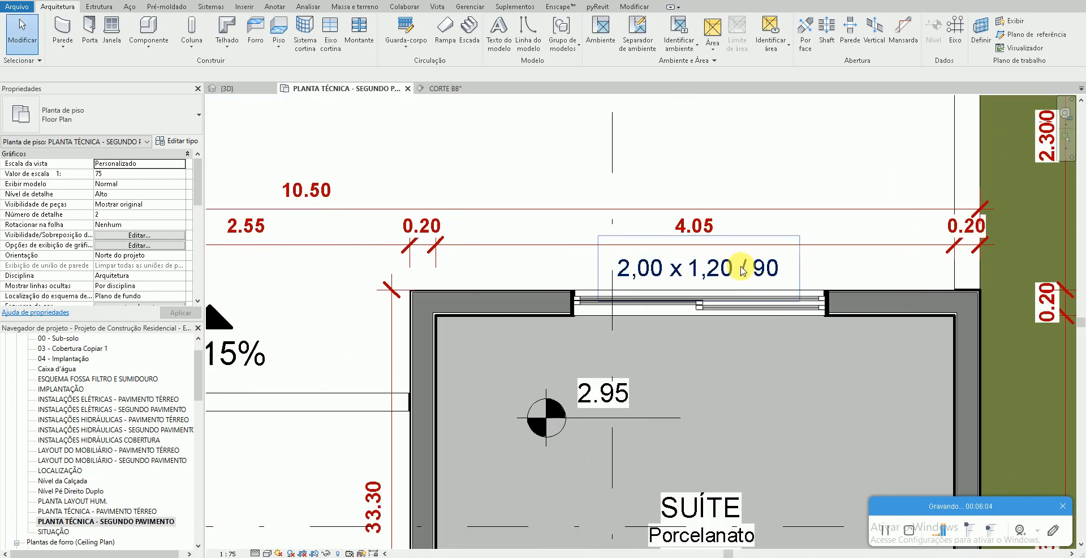
pyautogui.click(742, 270)
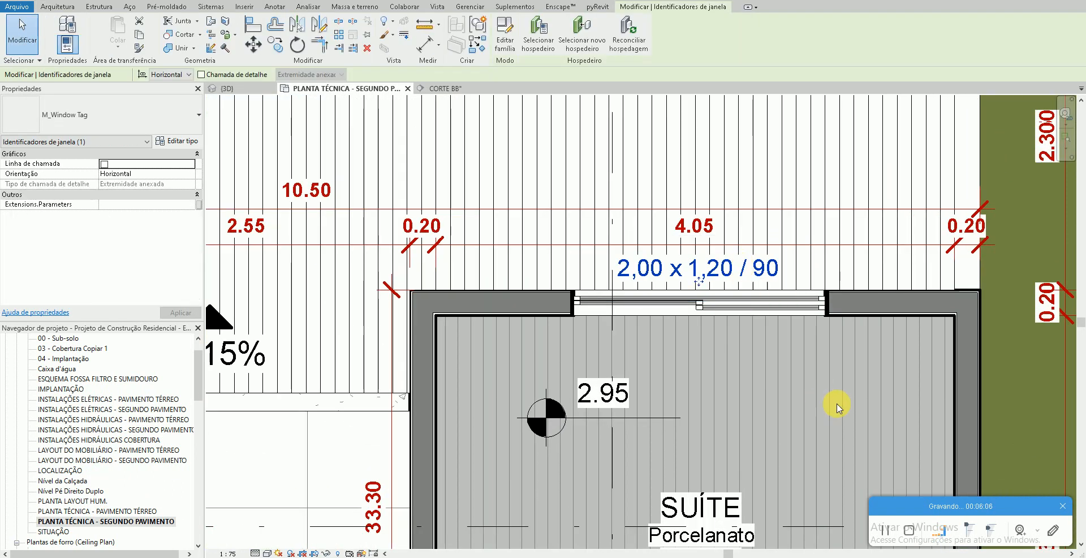
pyautogui.scroll(-3, 838, 406)
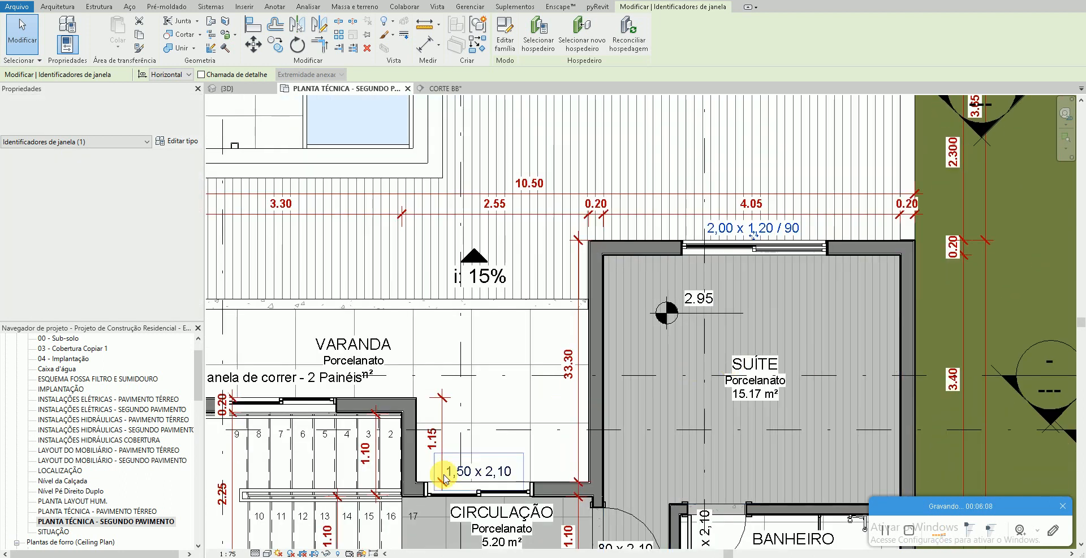
pyautogui.scroll(3, 444, 340)
pyautogui.click(442, 334)
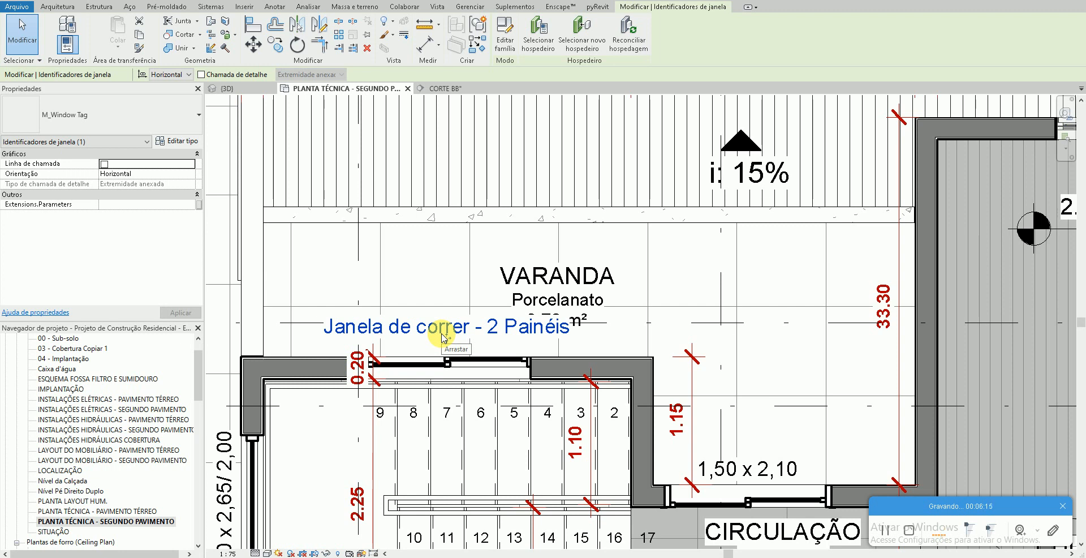
# - Rename the staircase window's type to "1,50 x 2,10" and close the type properties
pyautogui.click(449, 362)
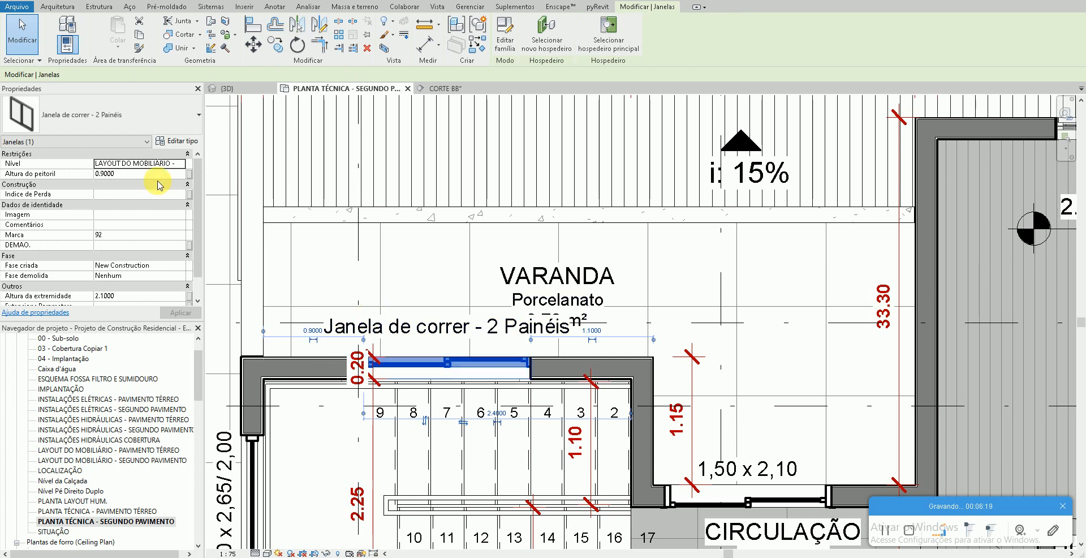
pyautogui.click(180, 146)
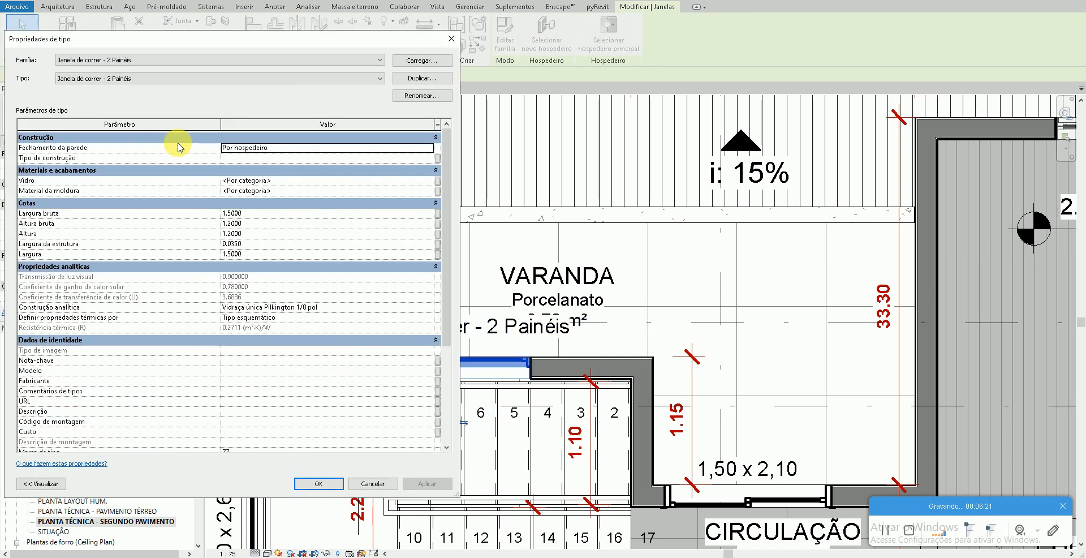
pyautogui.click(421, 96)
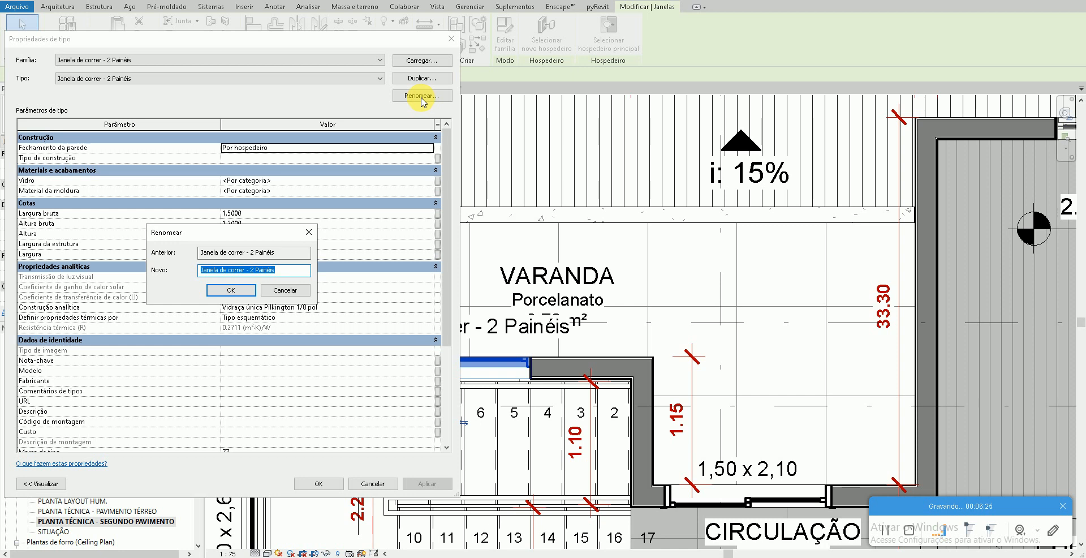
pyautogui.write('1,')
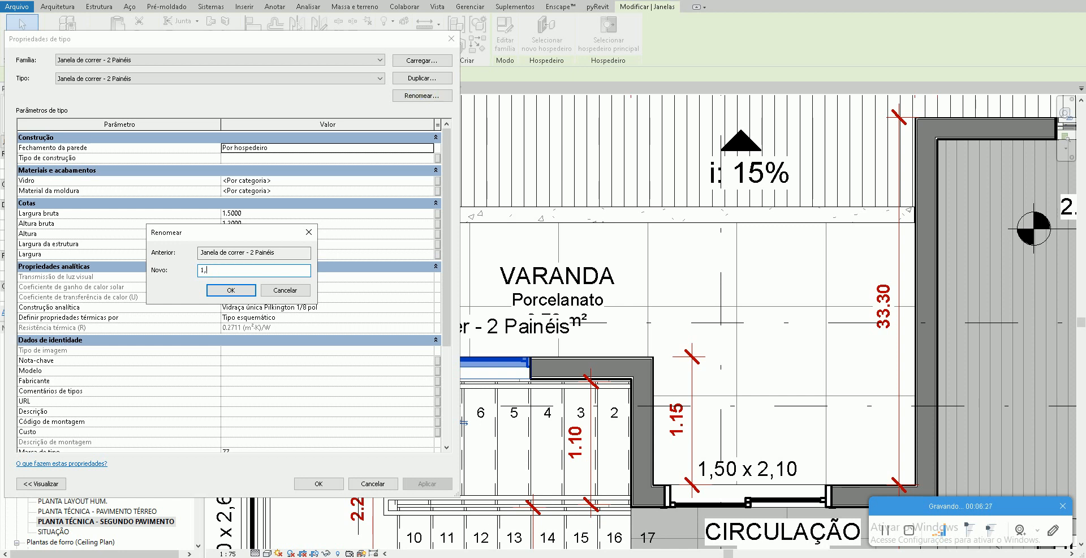
pyautogui.write('50')
pyautogui.write('x 2,10')
pyautogui.click(232, 290)
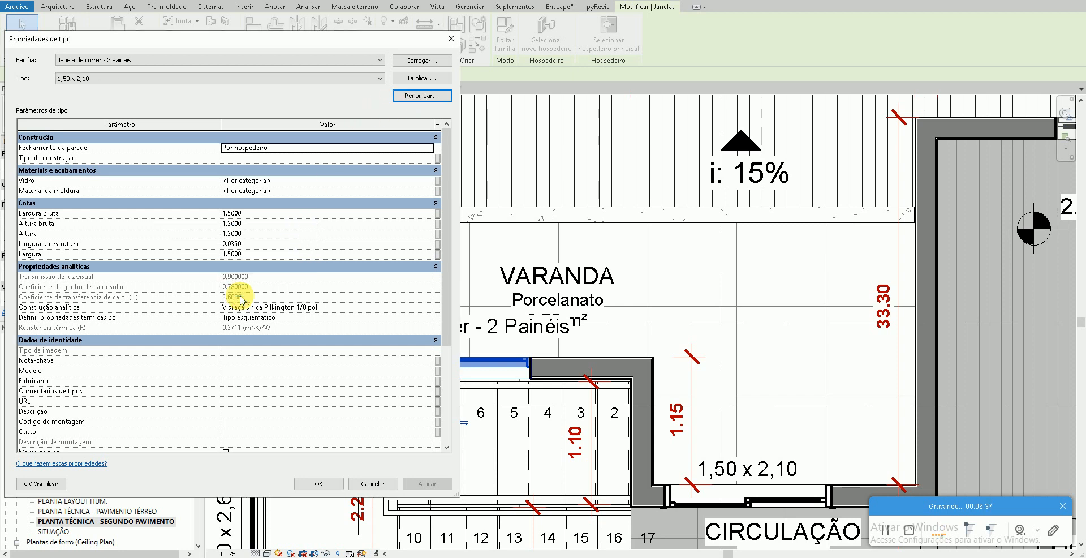
pyautogui.click(327, 484)
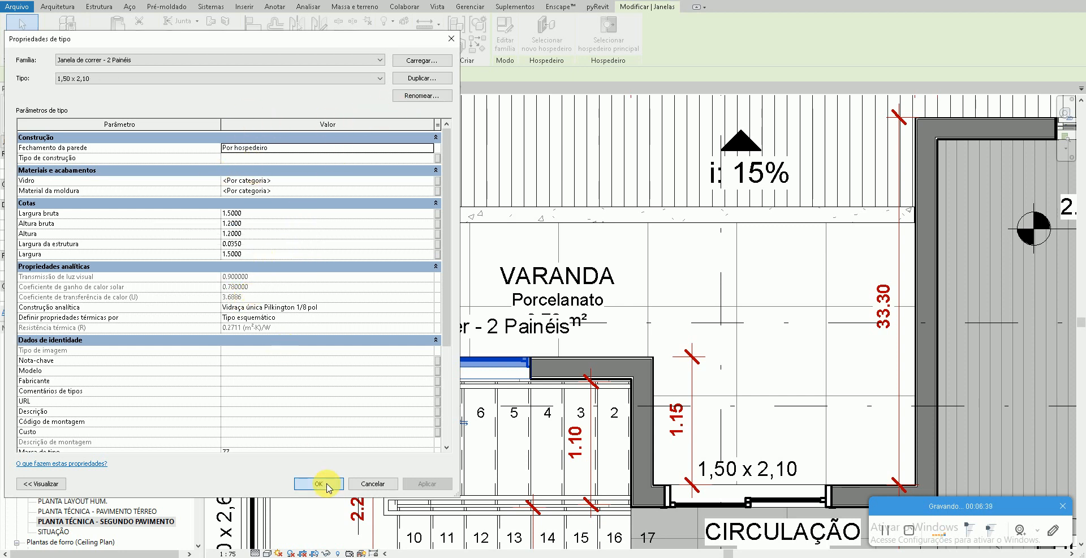
pyautogui.click(436, 281)
# - Move the staircase window's tag slightly closer to the window in the plan
pyautogui.scroll(2, 436, 339)
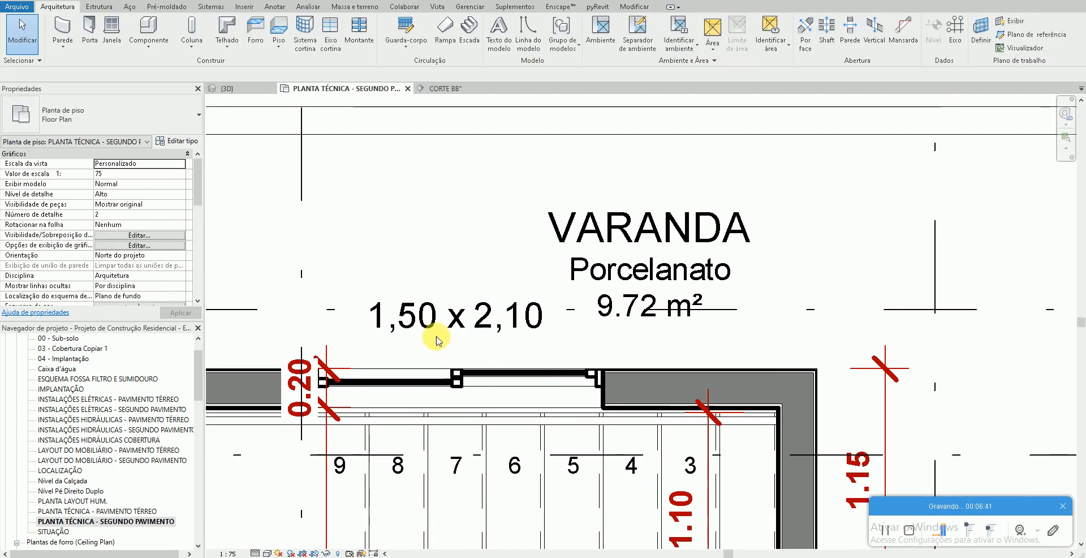
pyautogui.scroll(2, 436, 339)
pyautogui.scroll(-1, 460, 339)
pyautogui.click(461, 338)
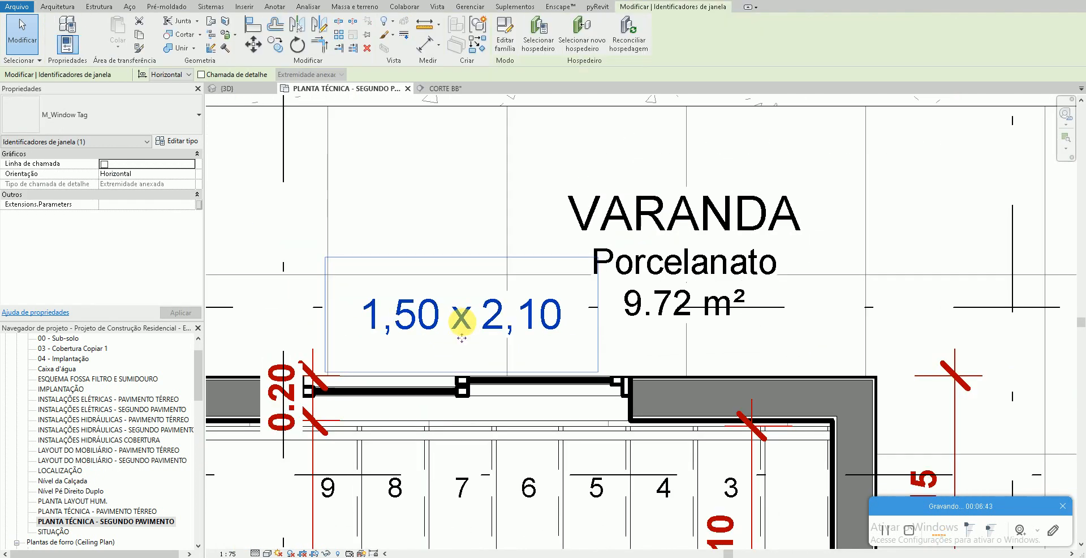
pyautogui.moveTo(462, 338); pyautogui.dragTo(462, 362)
pyautogui.click(437, 226)
# - Rotate the staircase window's tag to vertical and back to horizontal
pyautogui.click(452, 349)
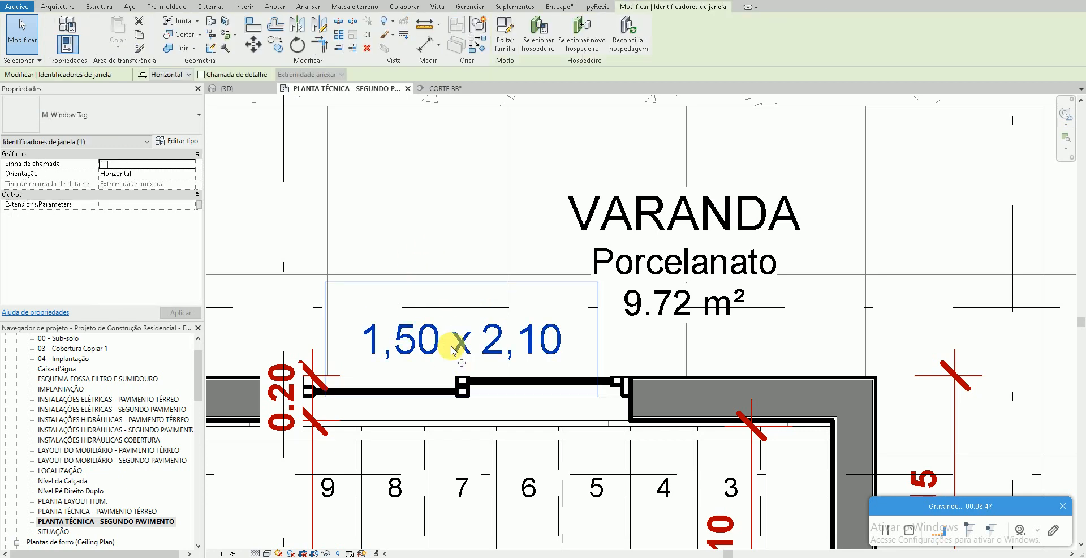
pyautogui.press('space')
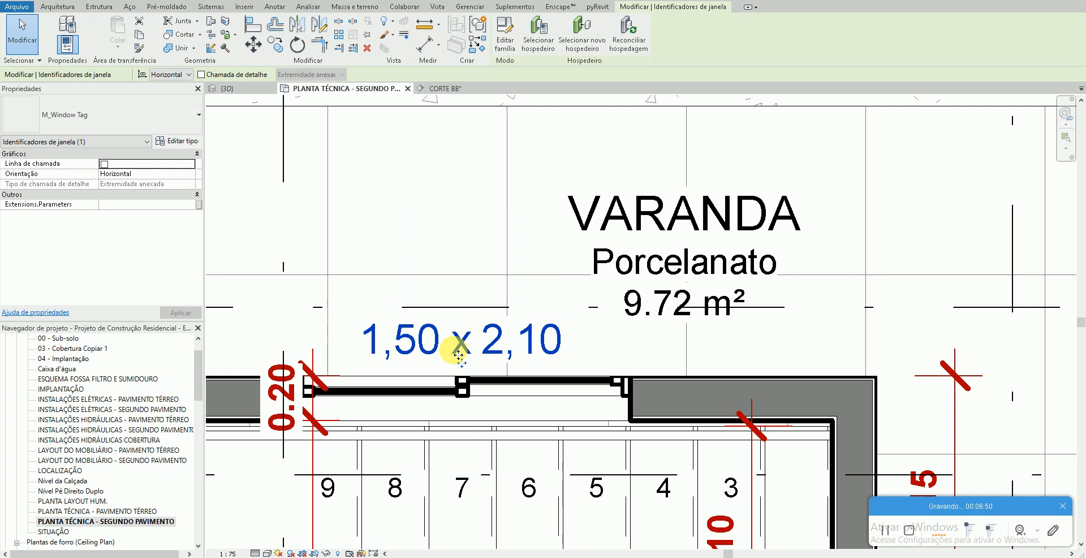
pyautogui.press('space')
pyautogui.press('space')
pyautogui.press('space')
pyautogui.press('space')
pyautogui.press('space')
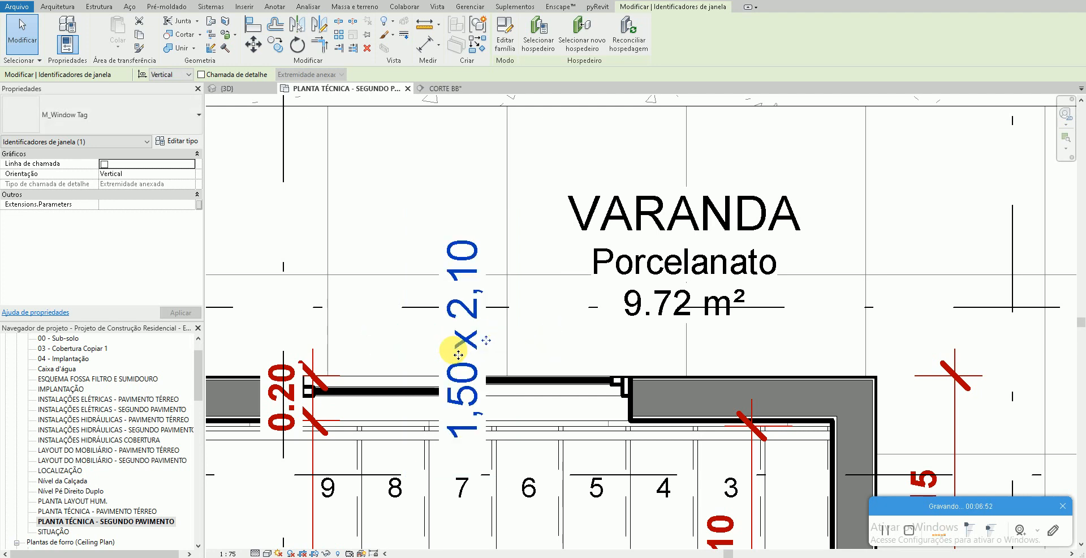
pyautogui.press('space')
pyautogui.click(417, 175)
# - Place a 1,50 x 2,10 sliding window in the wall between the VARANDA and the SUÍTE
pyautogui.scroll(-3, 532, 497)
pyautogui.scroll(-1, 452, 481)
pyautogui.moveTo(452, 481); pyautogui.dragTo(419, 347, button='middle')
pyautogui.moveTo(887, 291); pyautogui.dragTo(800, 326, button='middle')
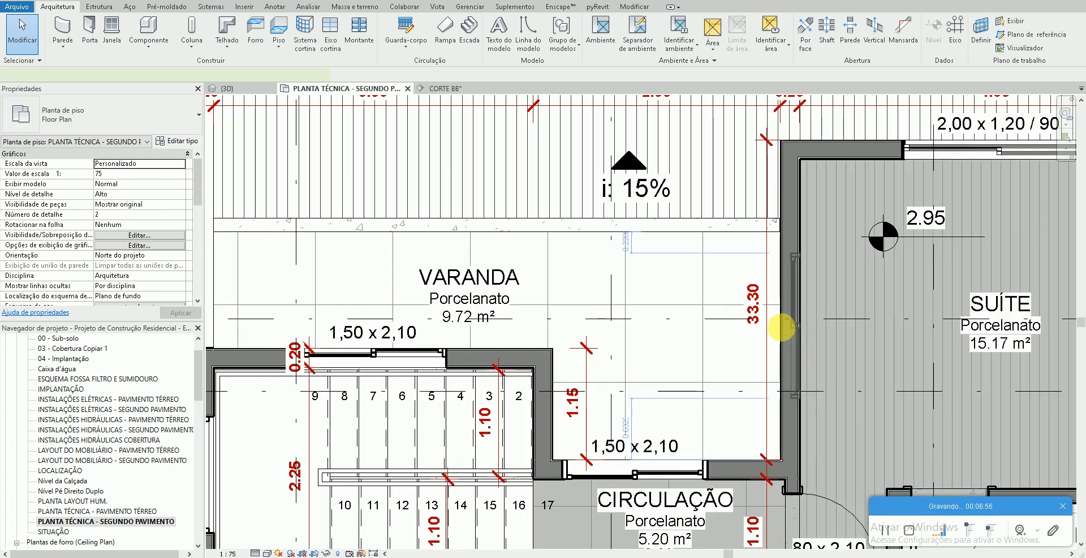
pyautogui.press('w')
pyautogui.press('n')
pyautogui.click(790, 327)
pyautogui.scroll(2, 790, 327)
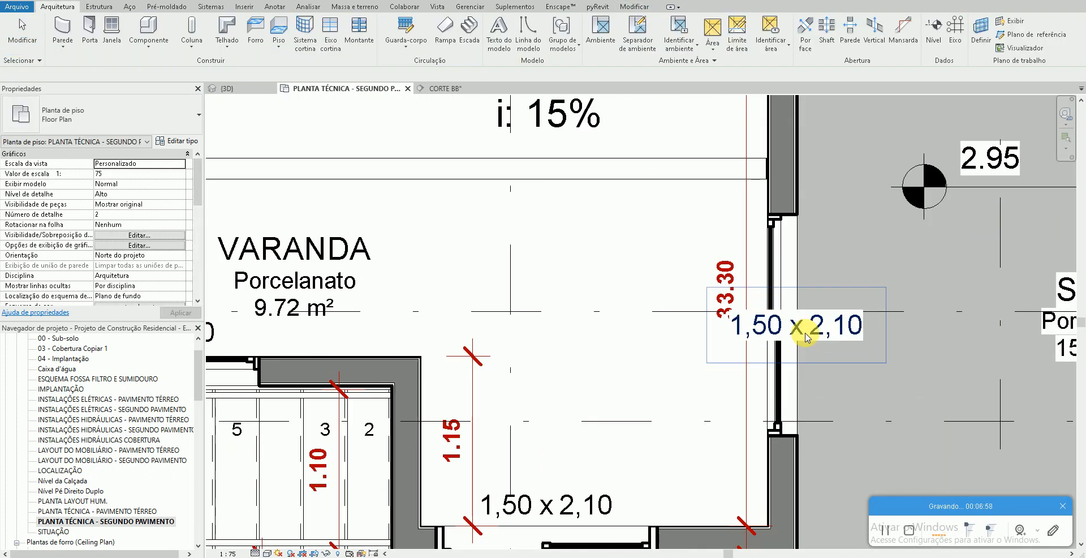
pyautogui.press('Escape')
# - Rotate the tag of the window between VARANDA and SUÍTE to vertical and shift it toward the VARANDA
pyautogui.click(800, 327)
pyautogui.press('space')
pyautogui.press('Left')
pyautogui.press('Left')
pyautogui.press('Left')
pyautogui.press('Left')
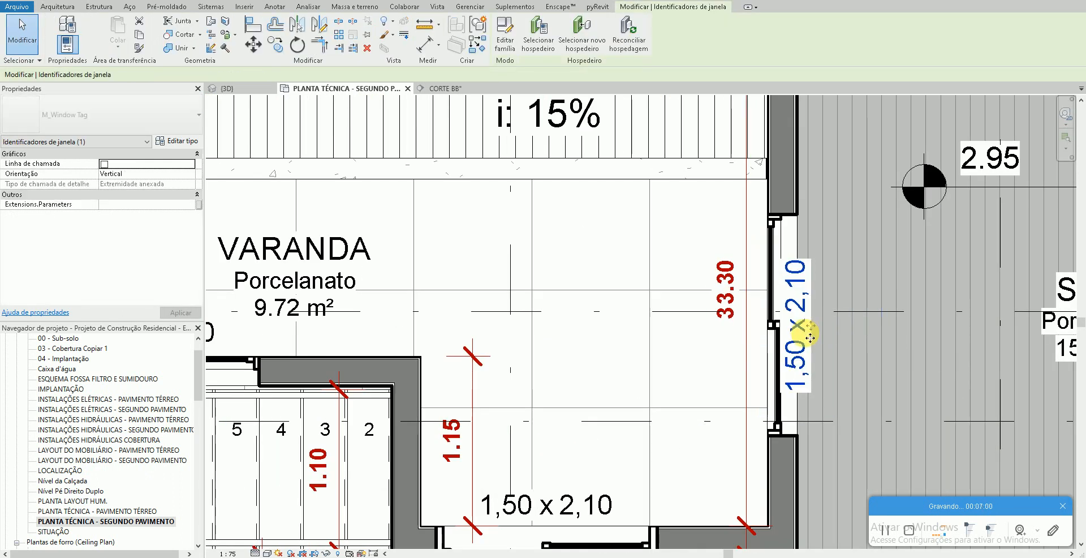
pyautogui.moveTo(804, 333); pyautogui.dragTo(759, 325)
# - Undo the tag changes and the placement of the window between the VARANDA and the SUÍTE
pyautogui.hotkey('ctrl', 'z')
pyautogui.hotkey('ctrl', 'z')
pyautogui.hotkey('ctrl', 'z')
pyautogui.hotkey('ctrl', 'z')
pyautogui.hotkey('ctrl', 'z')
pyautogui.hotkey('ctrl', 'z')
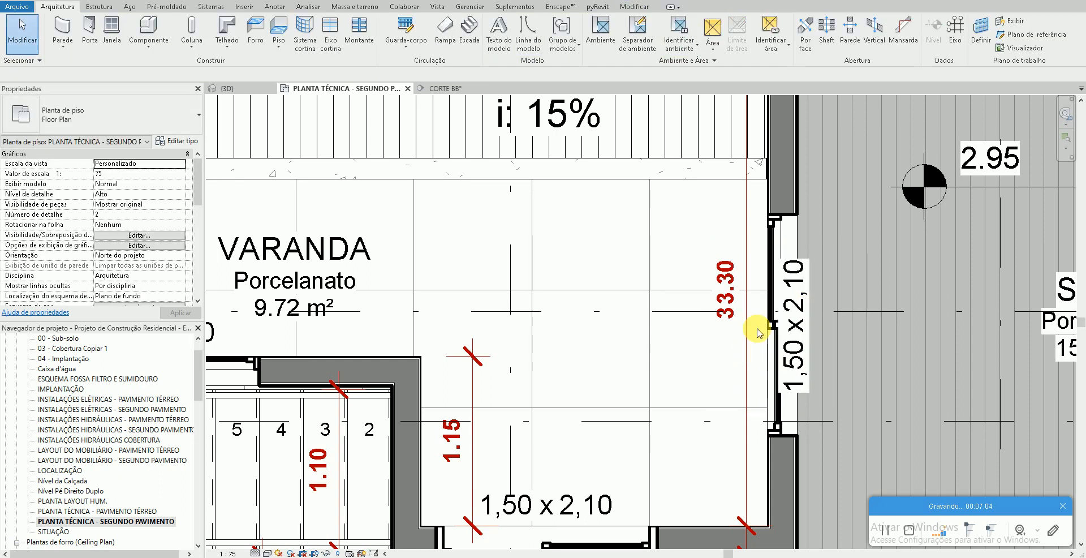
# - Try the orientation toggle on the staircase window's tag again, keeping the tag horizontal, and deselect it
pyautogui.scroll(-2, 757, 329)
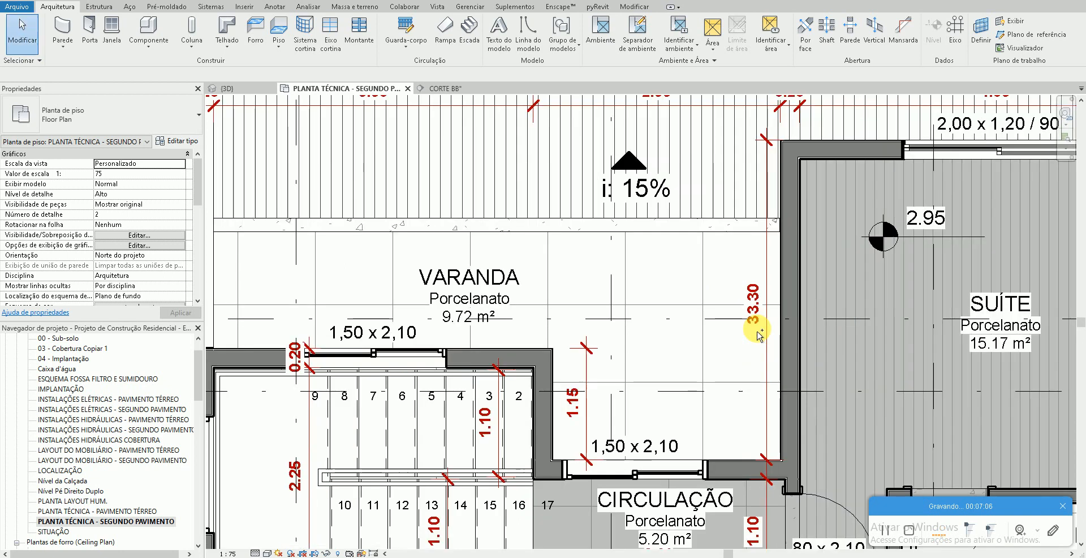
pyautogui.moveTo(497, 328); pyautogui.dragTo(756, 329, button='middle')
pyautogui.scroll(4, 757, 329)
pyautogui.click(463, 335)
pyautogui.press('space')
pyautogui.click(427, 226)
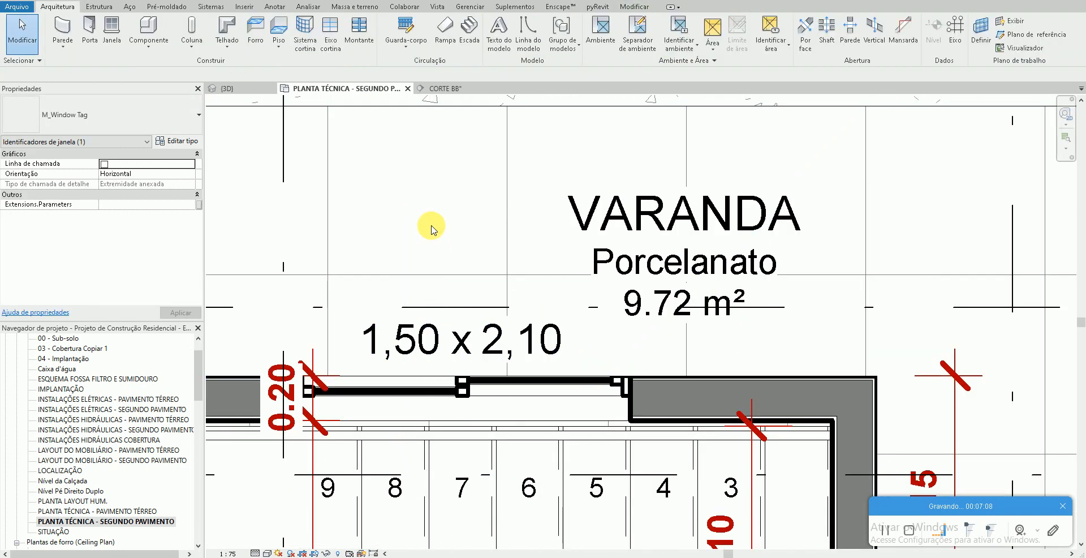
pyautogui.click(429, 333)
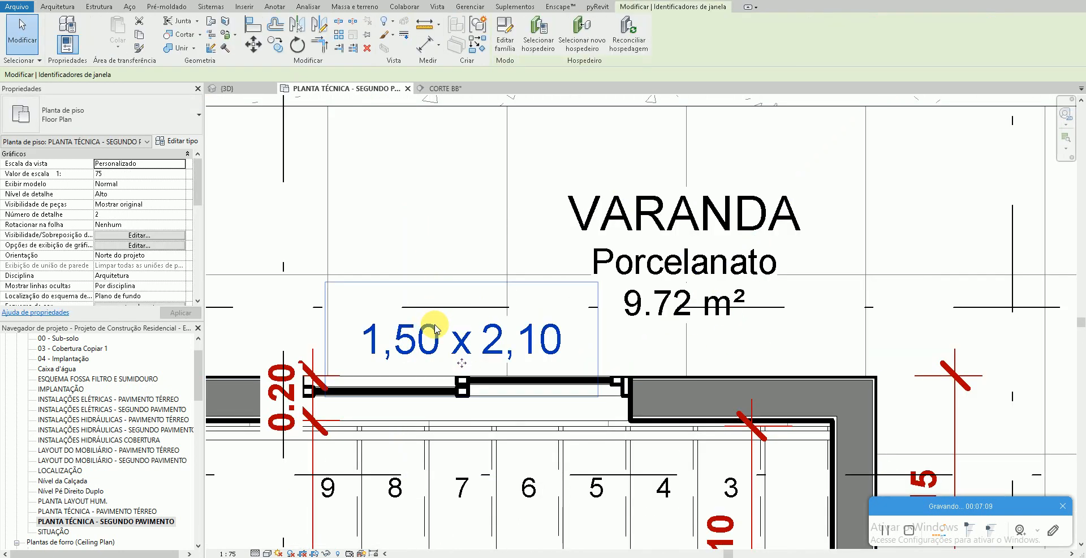
pyautogui.click(425, 238)
pyautogui.scroll(-6, 421, 364)
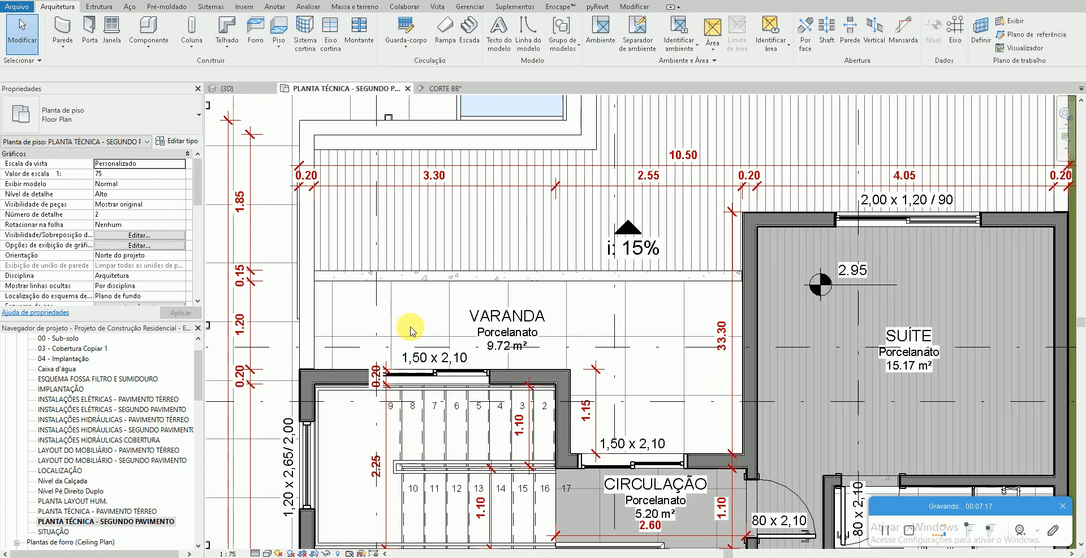
# - Rename the type of the staircase window facing the VARANDA as 1,50 x 1,20/ 90
pyautogui.scroll(3, 452, 403)
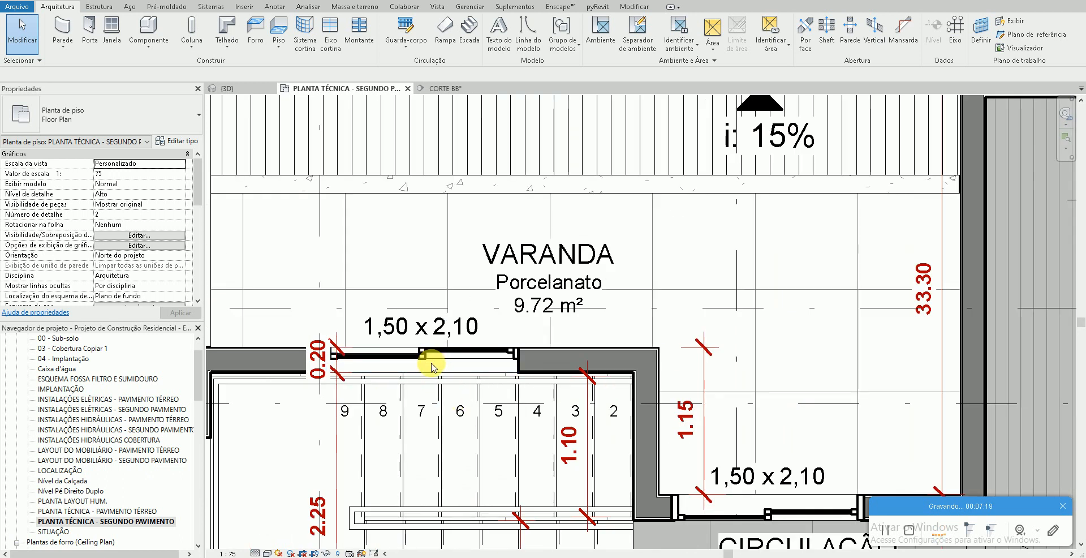
pyautogui.scroll(2, 430, 362)
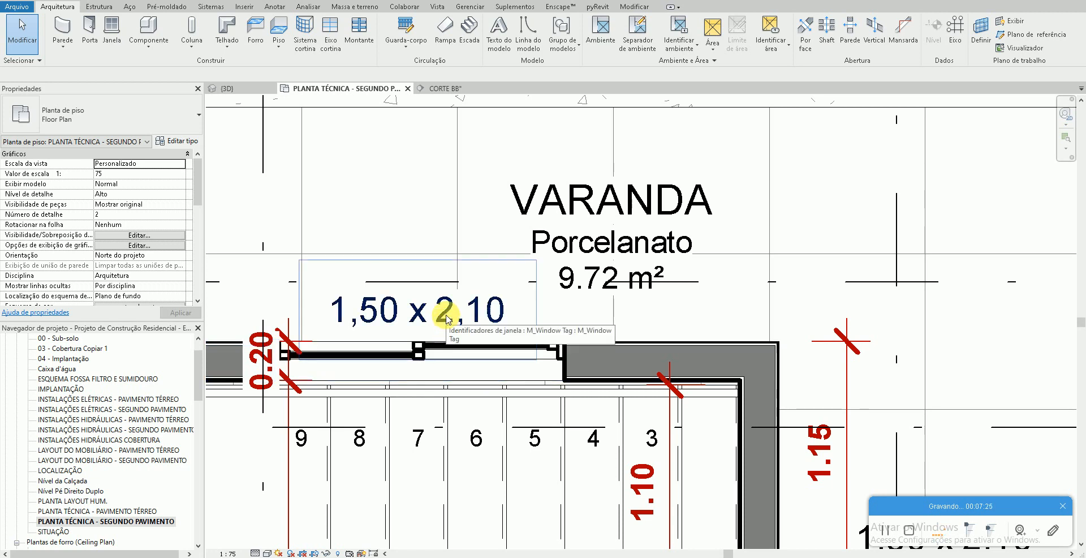
pyautogui.click(433, 354)
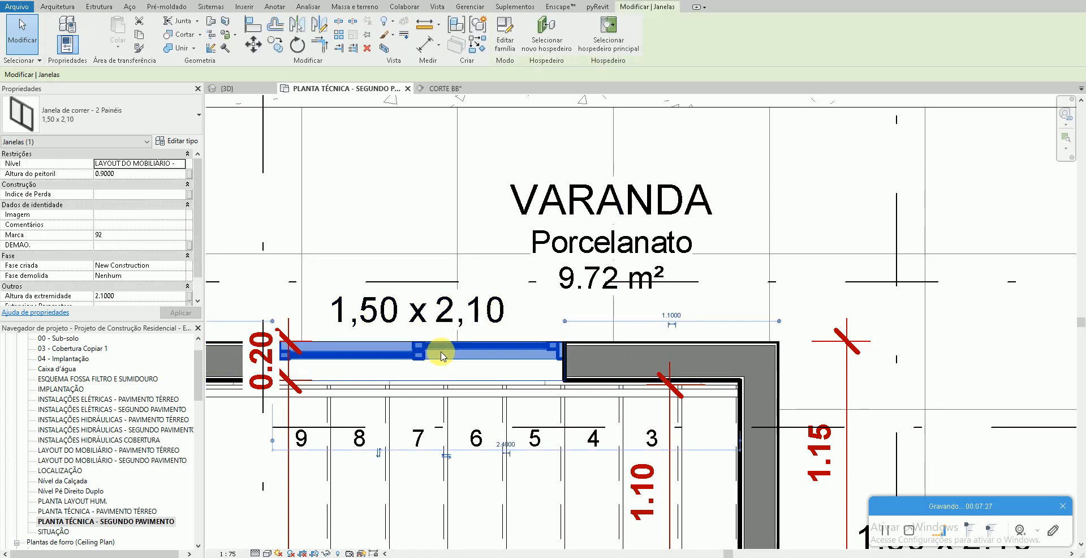
pyautogui.click(175, 142)
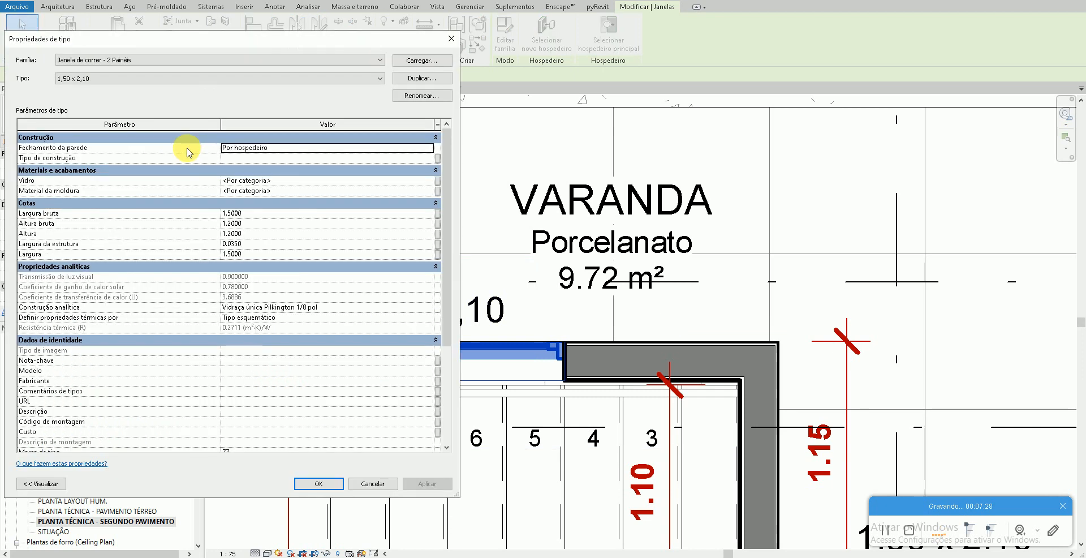
pyautogui.click(423, 97)
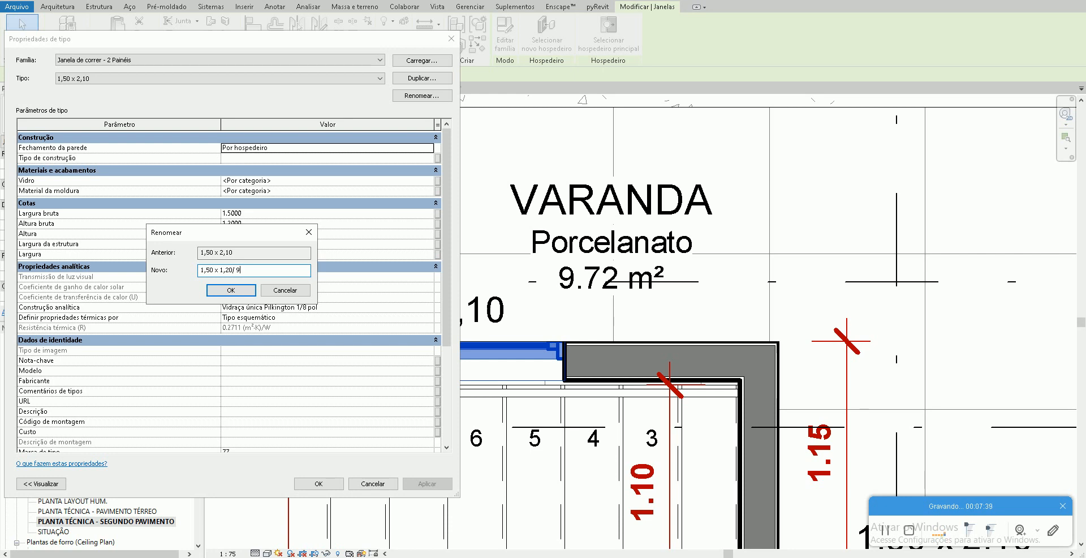
pyautogui.click(231, 290)
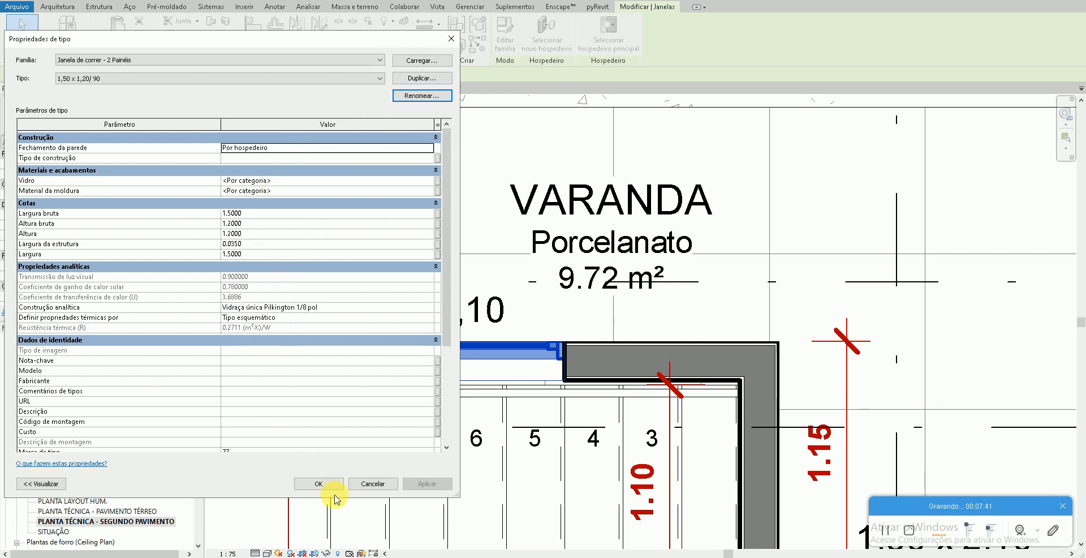
pyautogui.click(319, 483)
pyautogui.click(403, 226)
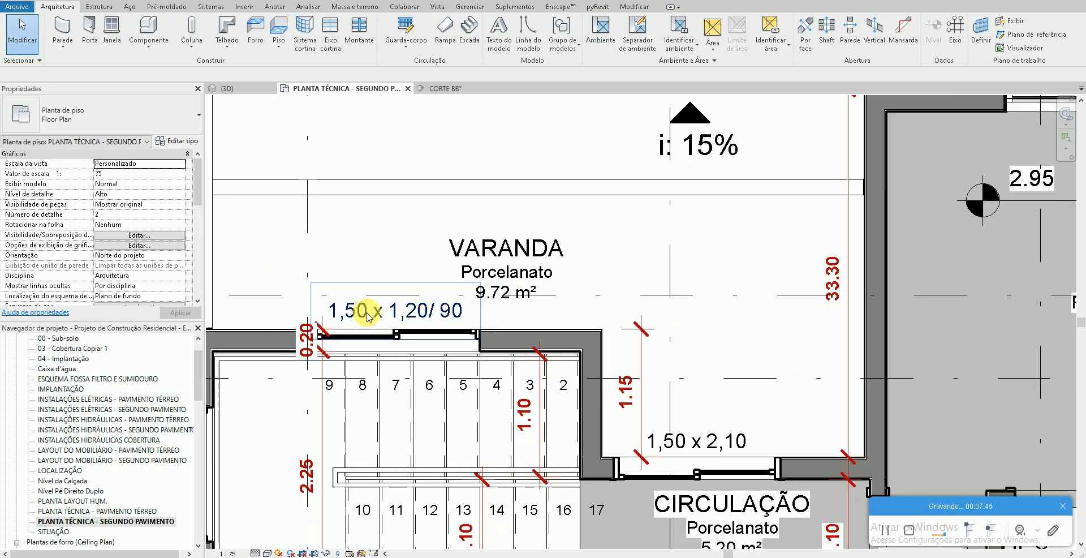
# - Examine the staircase window's tag in the plan and compare it with the window's type and sill height
pyautogui.scroll(-3, 374, 305)
pyautogui.moveTo(391, 237); pyautogui.dragTo(397, 274, button='middle')
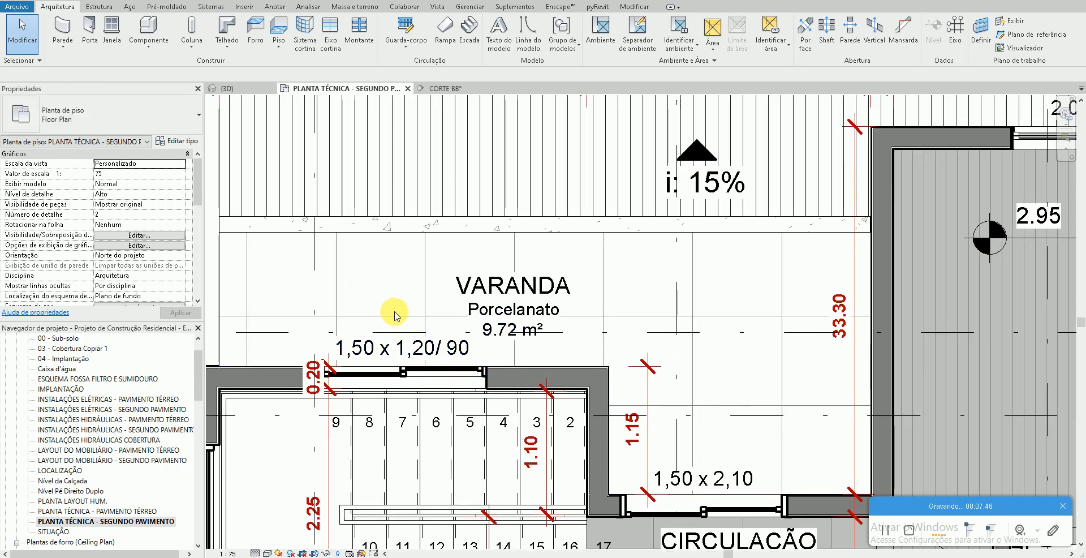
pyautogui.scroll(-2, 395, 314)
pyautogui.scroll(2, 391, 291)
pyautogui.scroll(1, 395, 295)
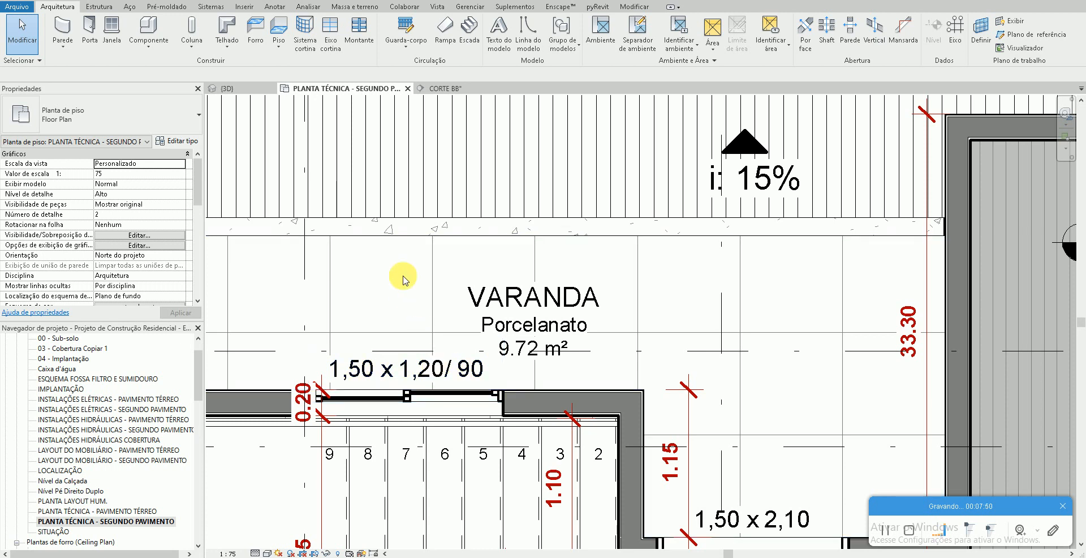
pyautogui.click(412, 396)
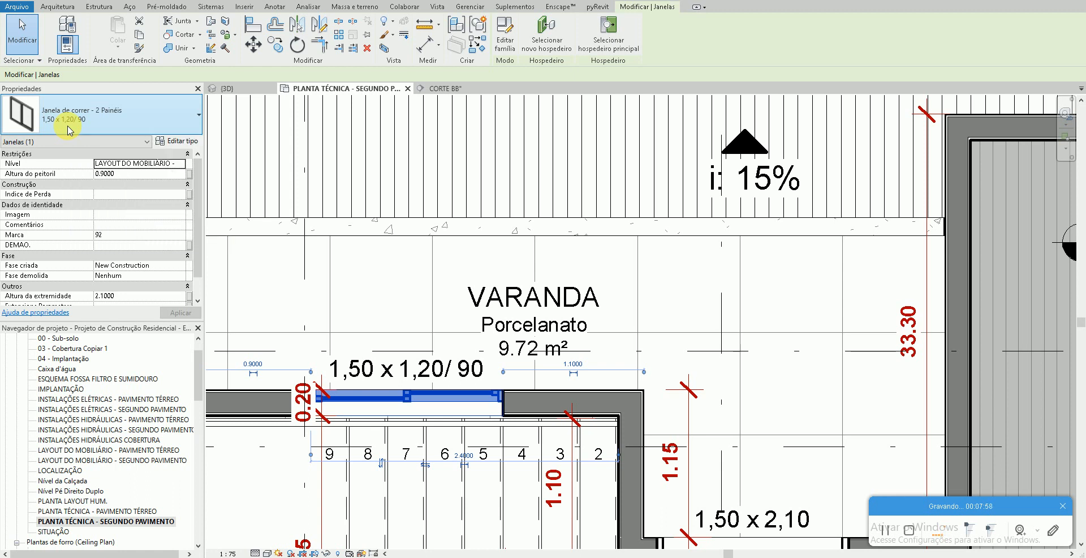
pyautogui.click(296, 352)
pyautogui.scroll(-2, 296, 309)
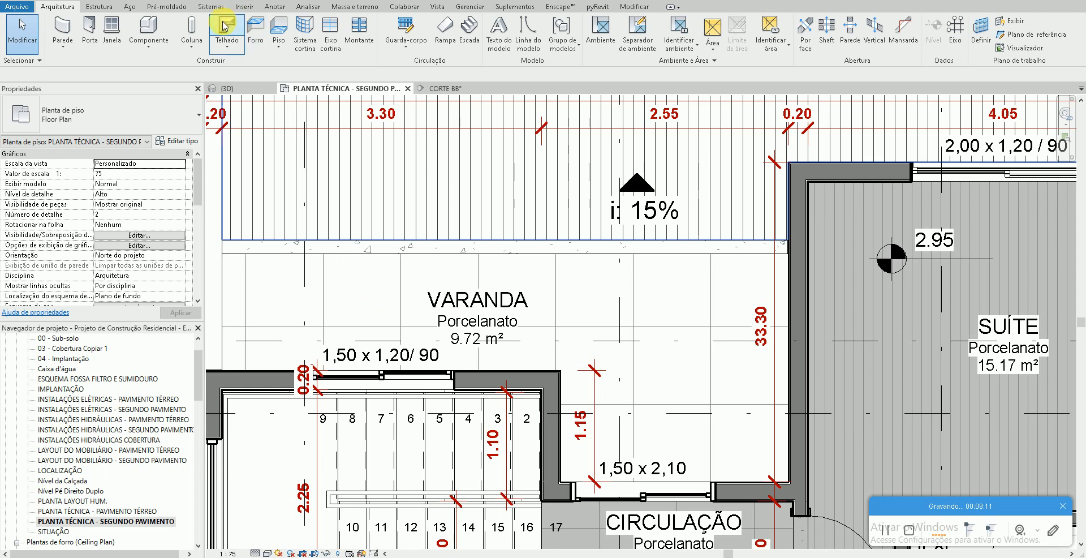
# - Switch to the 3D view and open the glass material (Vidro) of the staircase window's type for editing
pyautogui.click(200, 0)
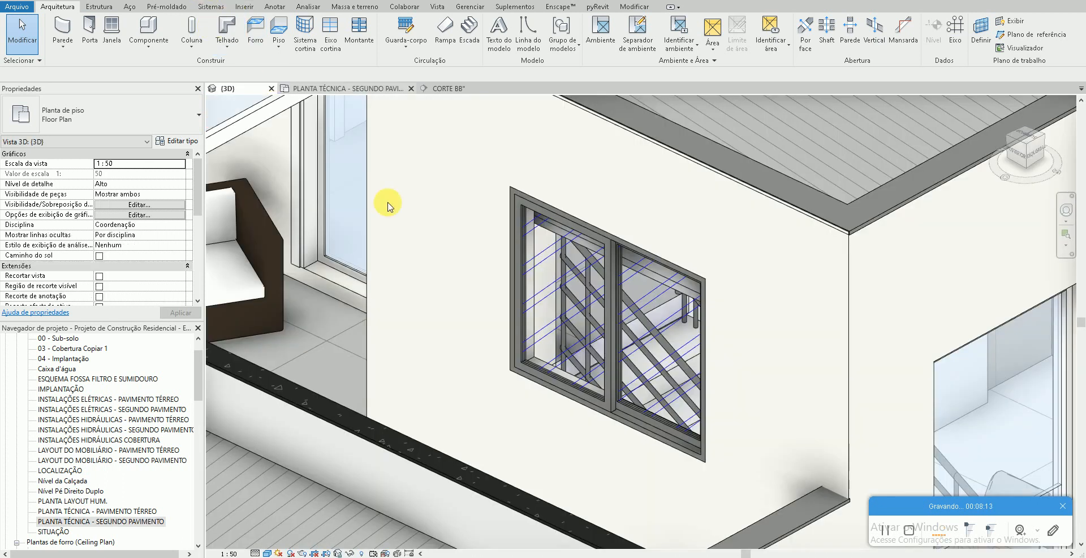
pyautogui.click(605, 351)
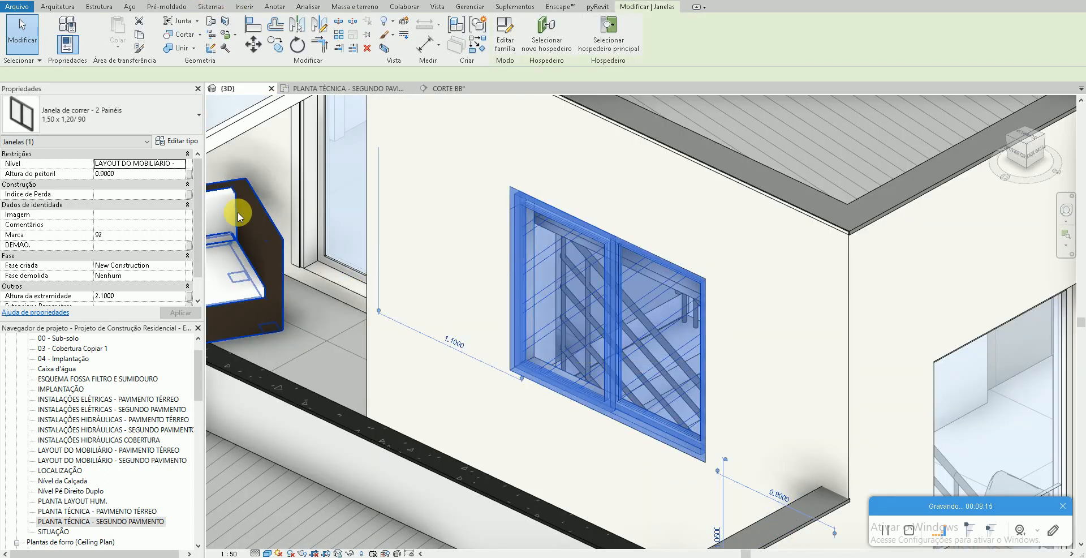
pyautogui.click(174, 141)
pyautogui.click(302, 191)
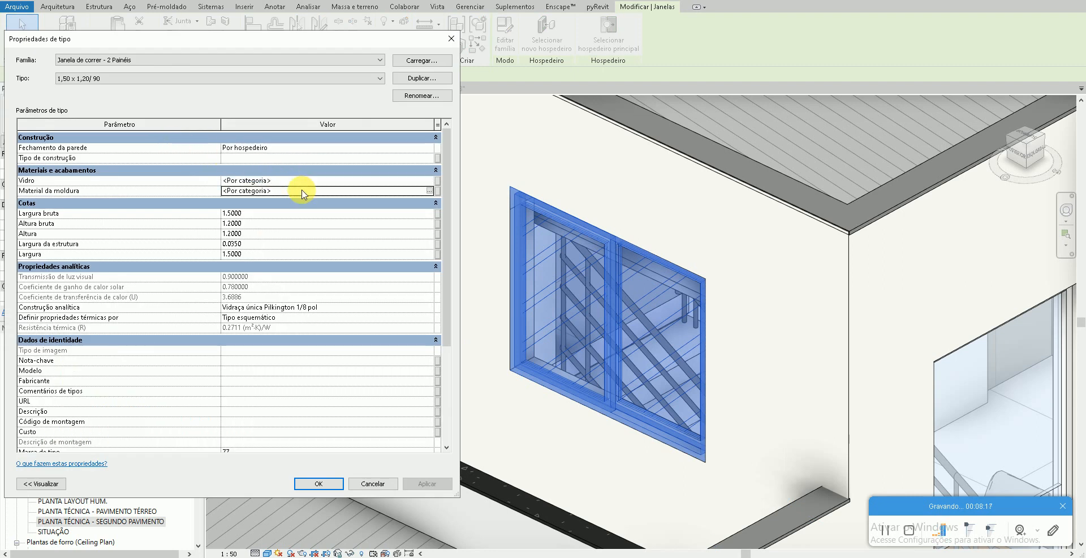
pyautogui.click(310, 180)
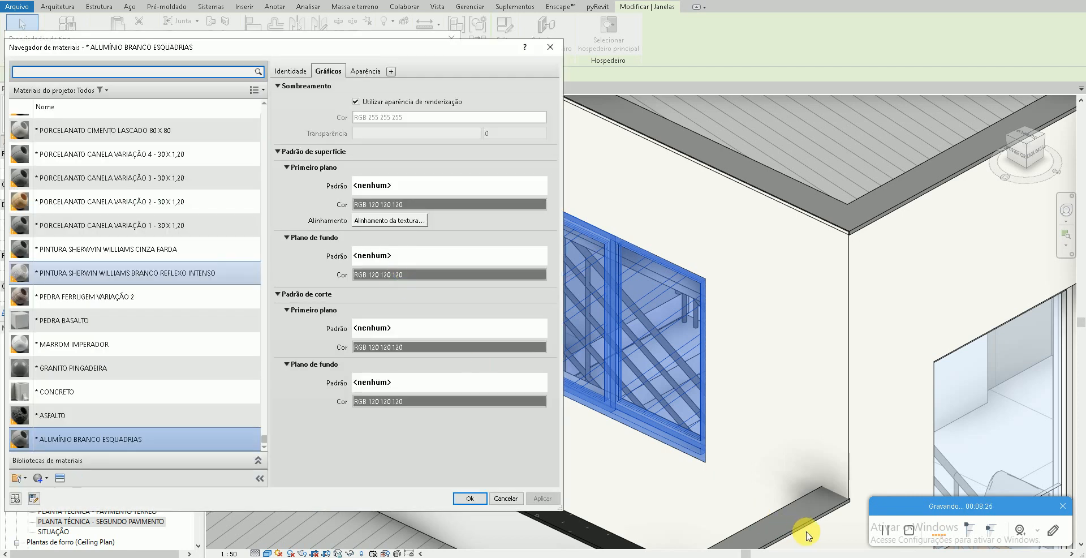
# - Create a new project material named * VIDRO TEMPERADO
pyautogui.click(40, 482)
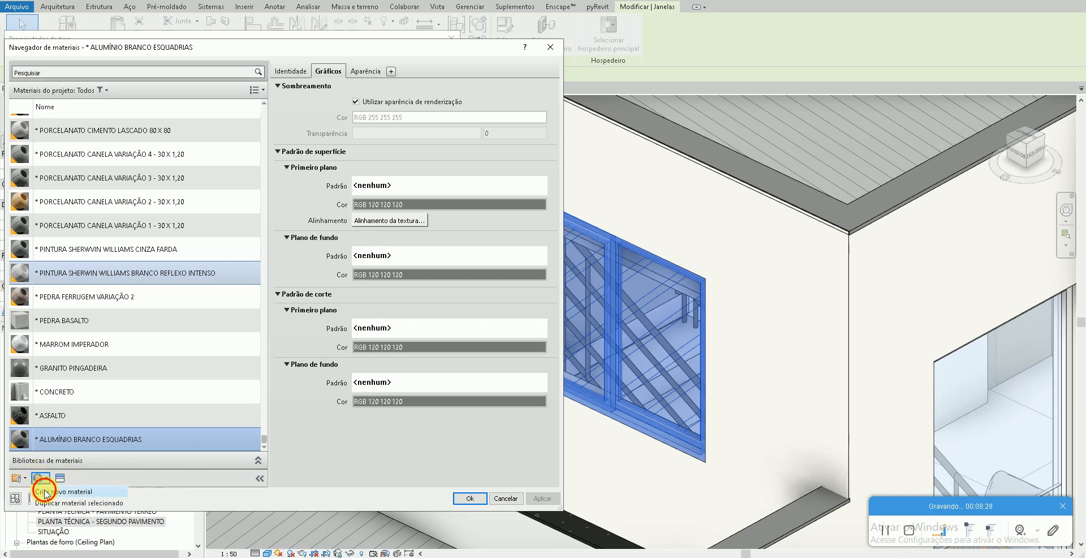
pyautogui.click(54, 491)
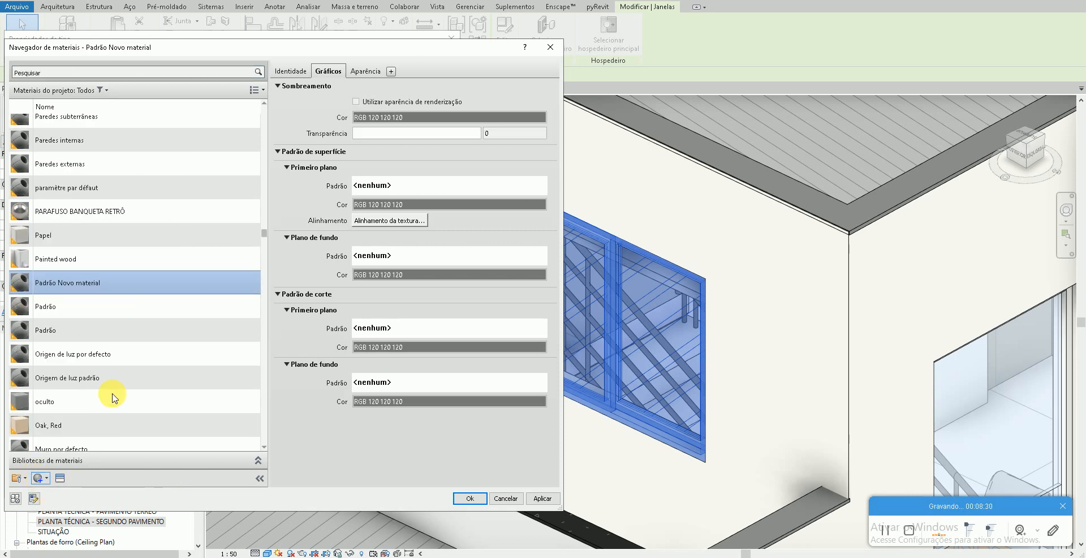
pyautogui.rightClick(79, 284)
pyautogui.click(95, 314)
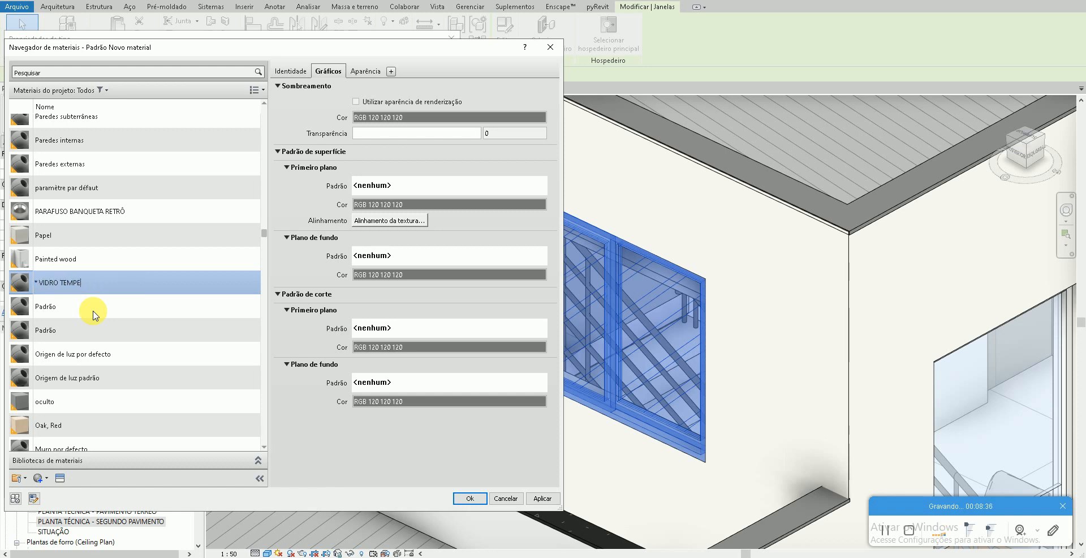
pyautogui.press('Return')
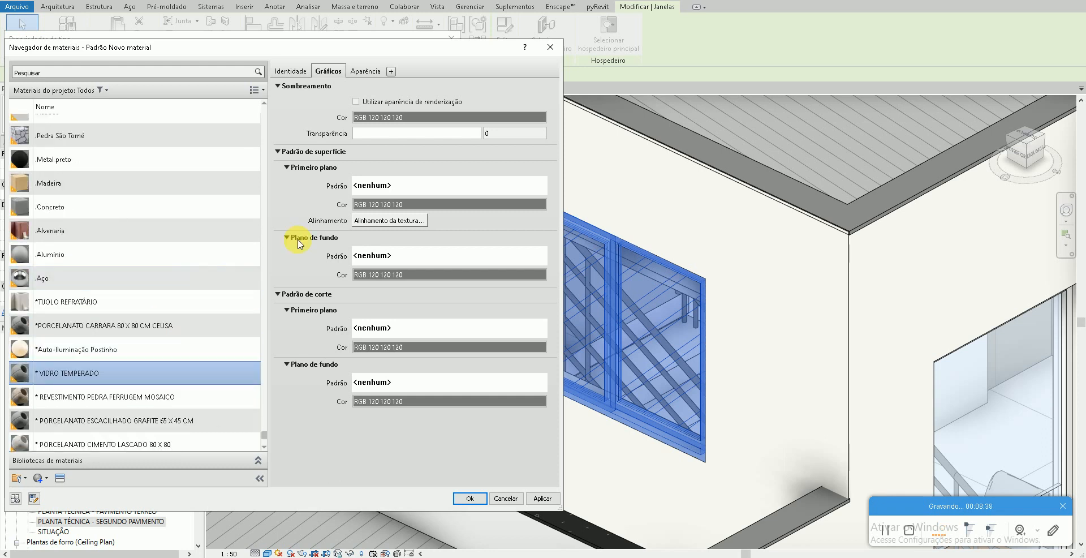
# - Make * VIDRO TEMPERADO use its render appearance for shading and replace that appearance with the Transparente asset from the Vidro library
pyautogui.click(355, 103)
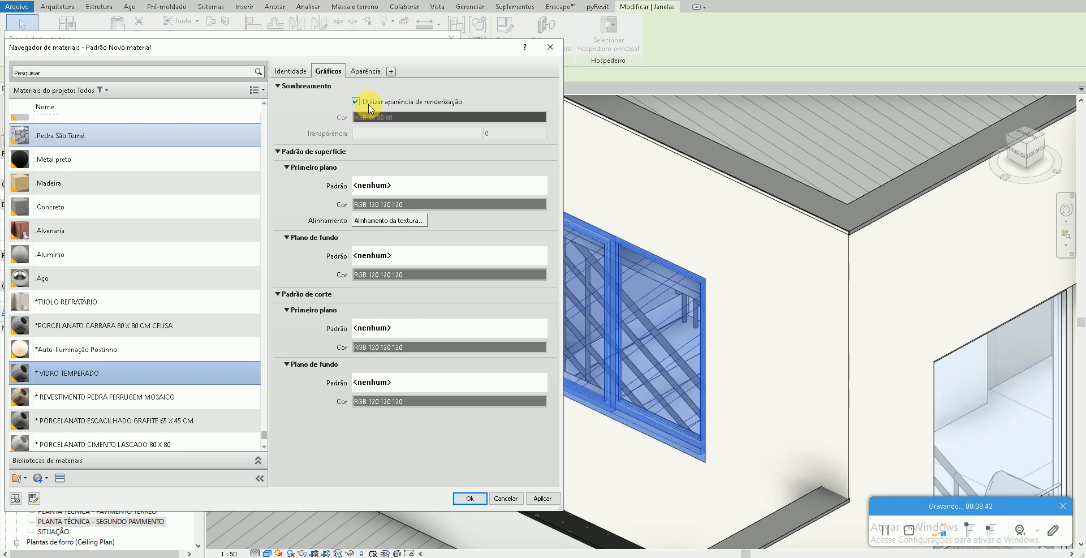
pyautogui.click(362, 72)
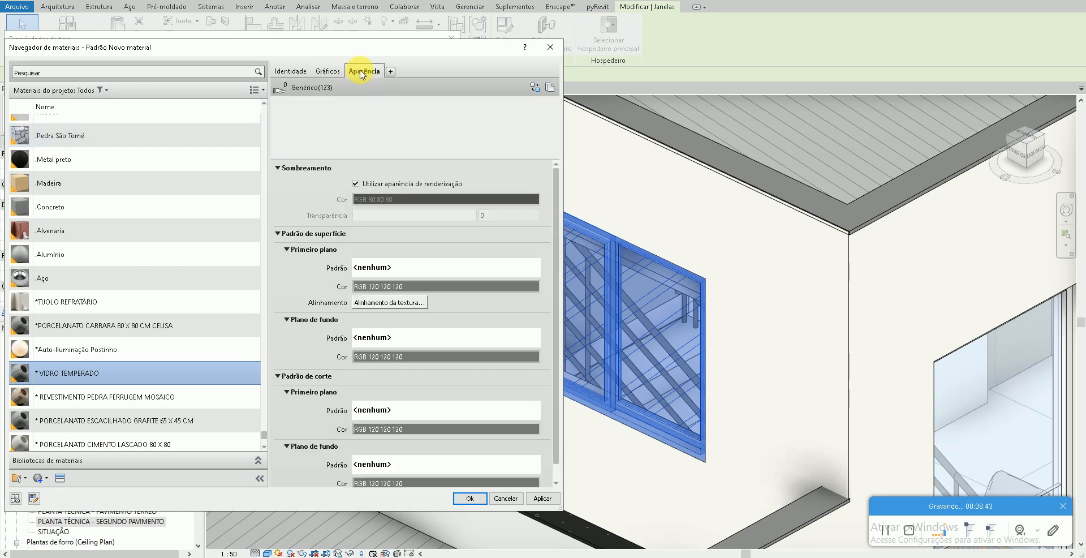
pyautogui.click(535, 89)
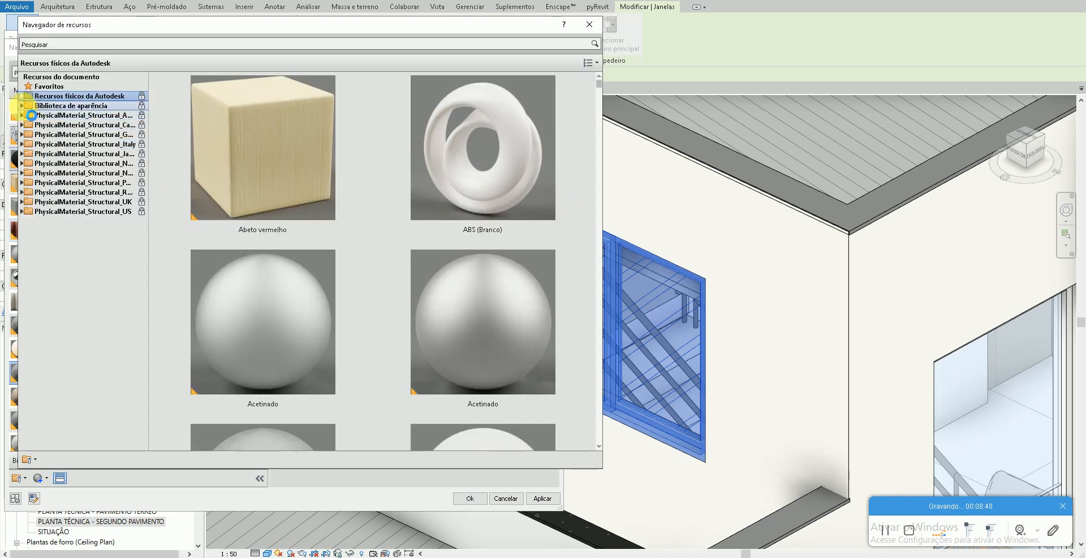
pyautogui.click(21, 105)
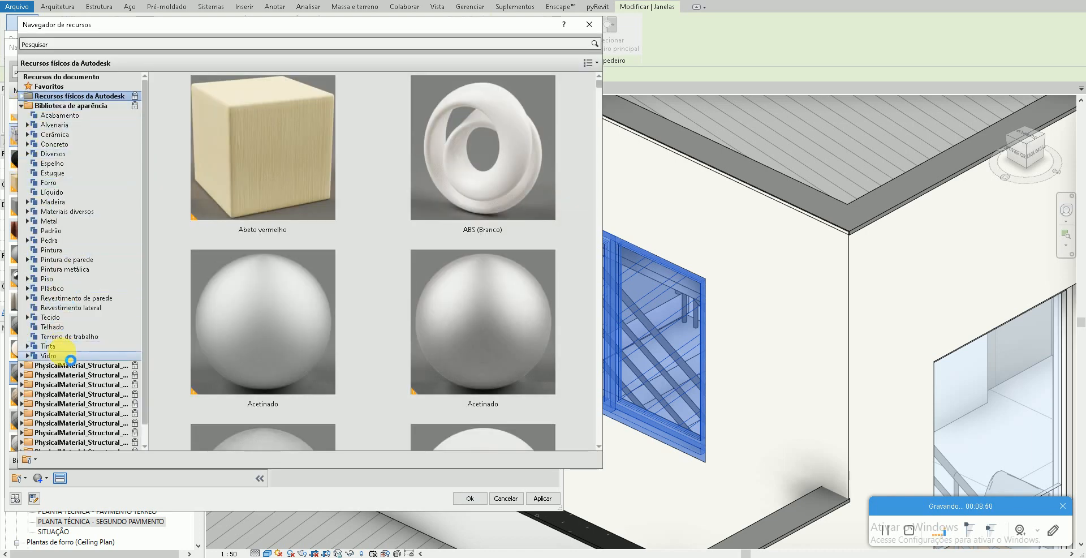
pyautogui.click(48, 355)
pyautogui.scroll(-3, 503, 384)
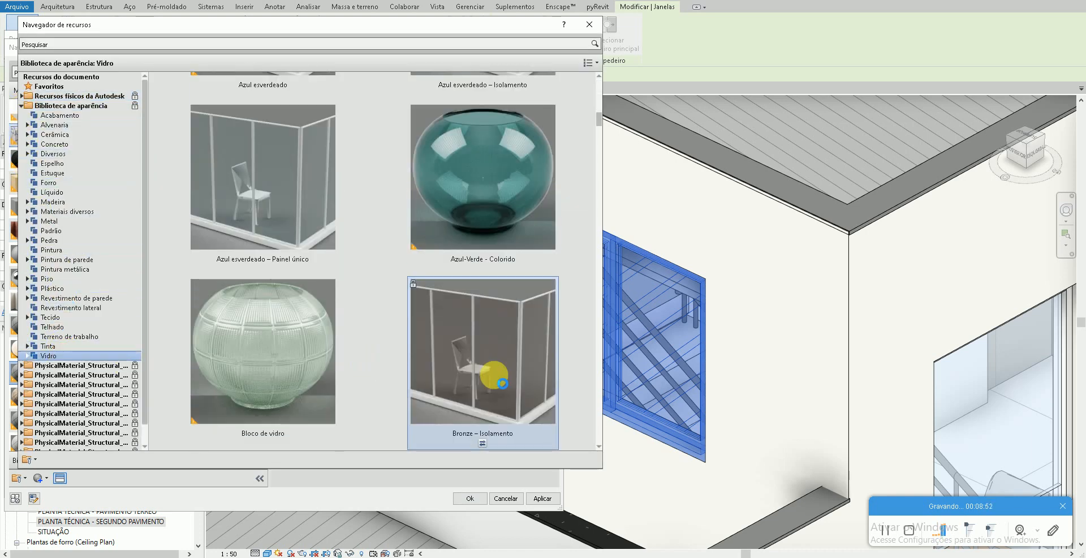
pyautogui.scroll(-5, 502, 383)
pyautogui.scroll(-3, 461, 303)
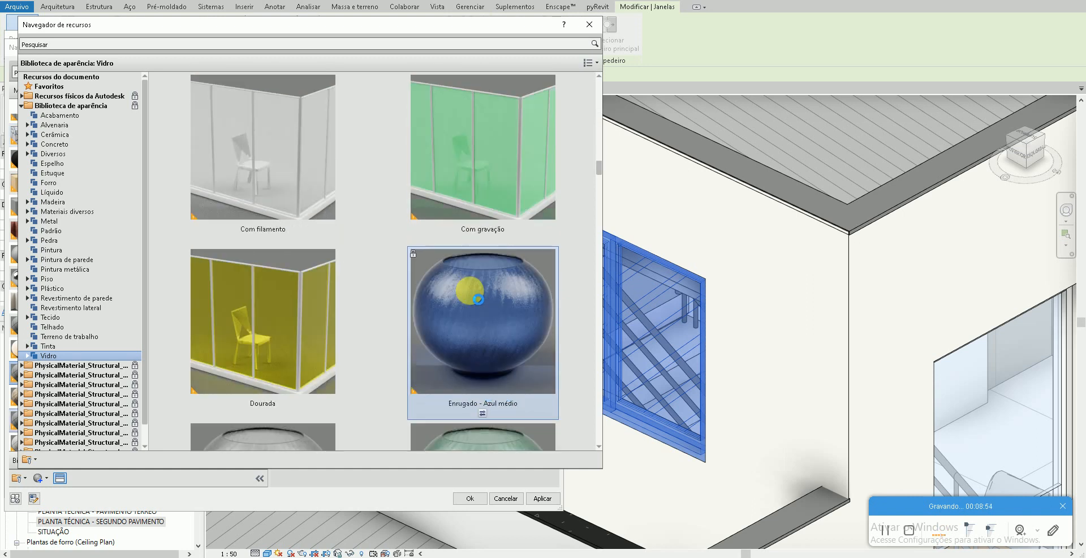
pyautogui.scroll(-10, 484, 396)
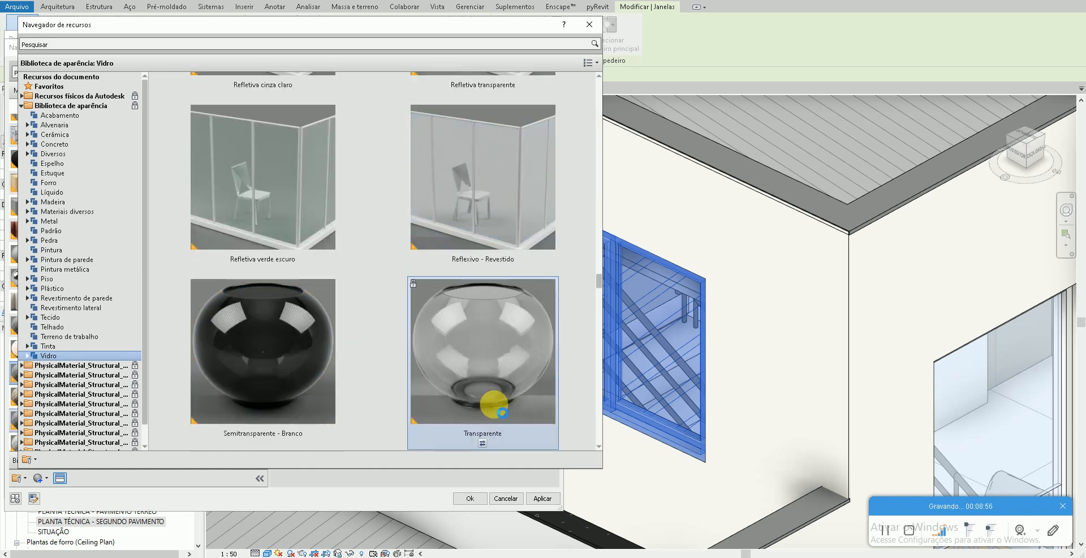
pyautogui.click(481, 442)
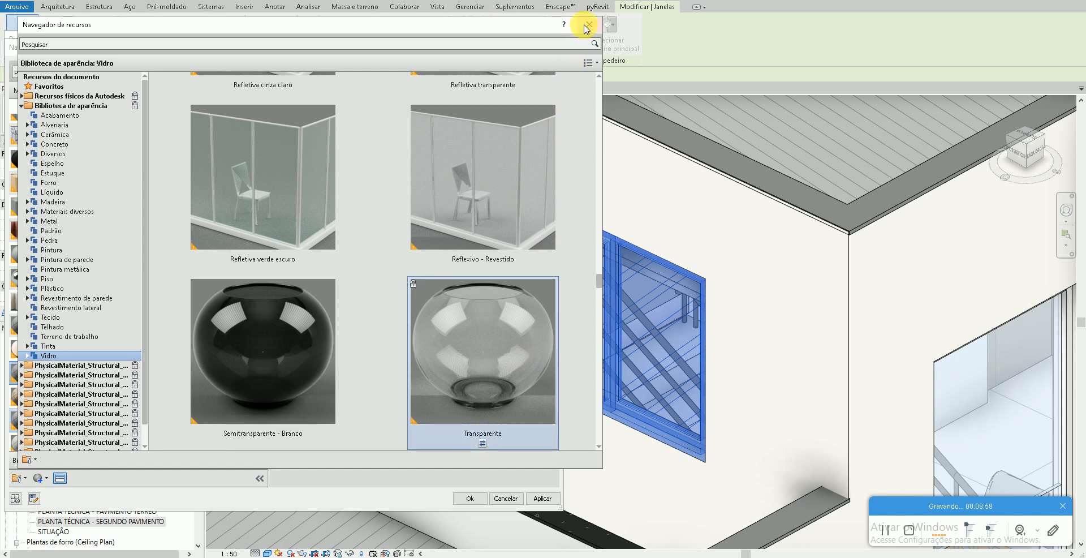
pyautogui.click(589, 24)
# - Apply the material changes and assign * VIDRO TEMPERADO as the glass of the 1,50 x 1,20/ 90 window type
pyautogui.click(542, 500)
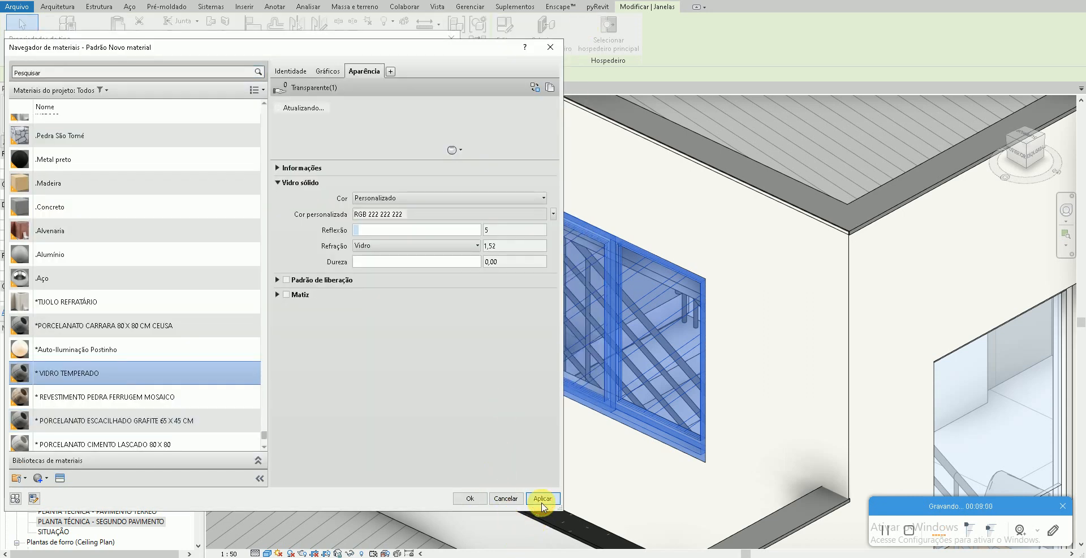
pyautogui.click(461, 501)
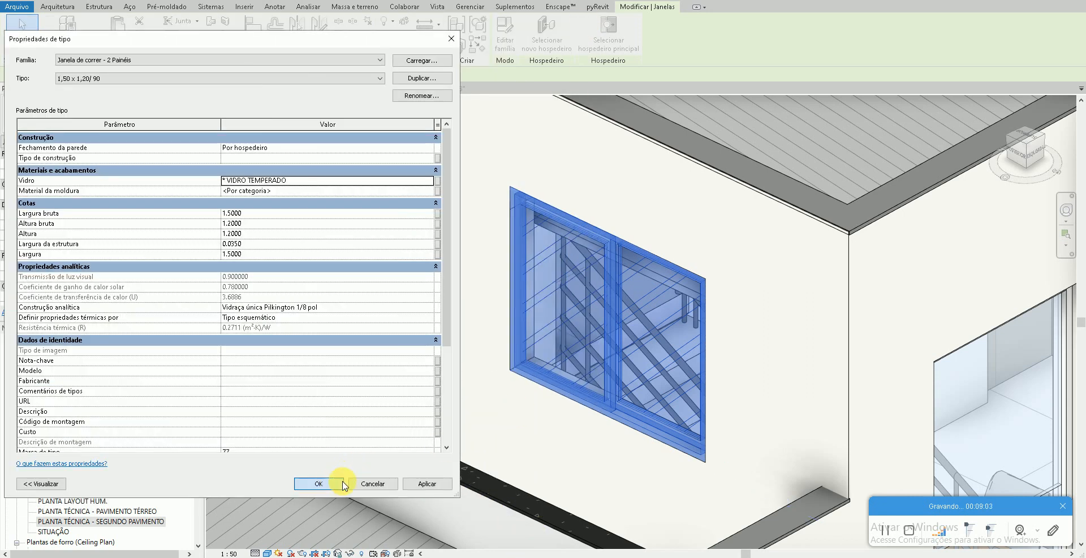
pyautogui.click(308, 487)
pyautogui.press('Escape')
# - Open the frame material (Material da moldura) of the staircase window's type for editing
pyautogui.scroll(3, 509, 371)
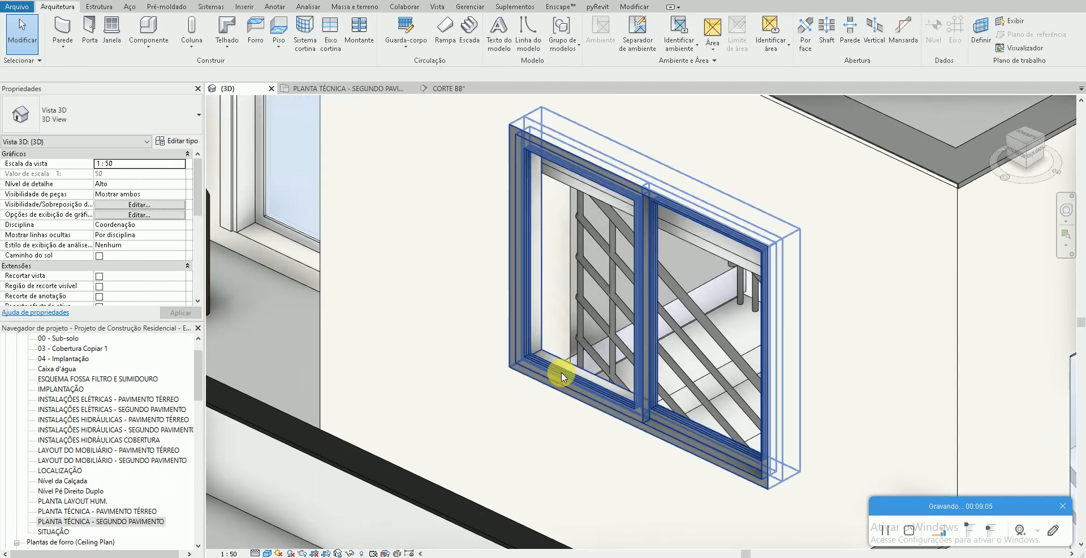
pyautogui.click(561, 372)
pyautogui.click(177, 141)
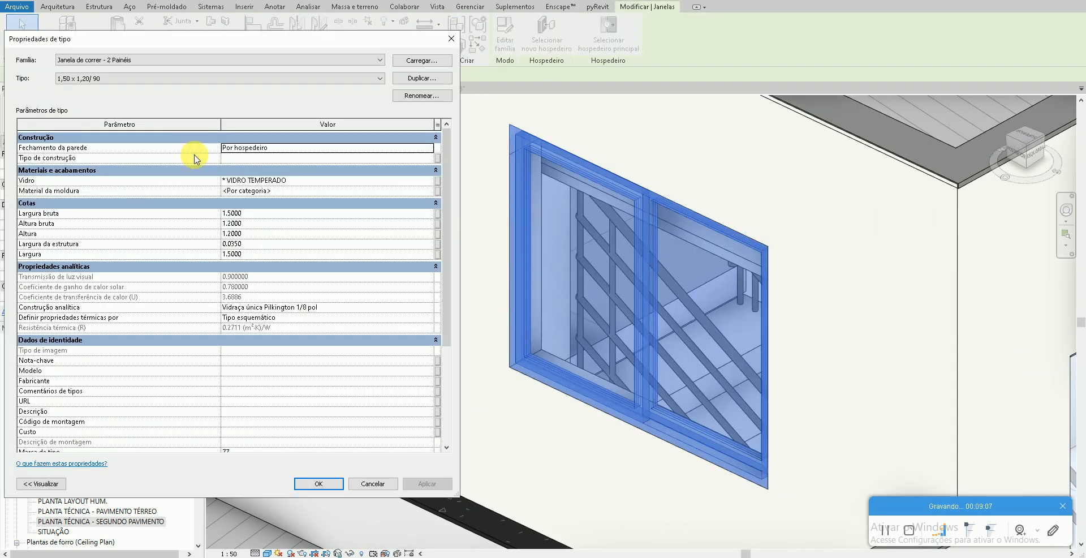
pyautogui.click(326, 193)
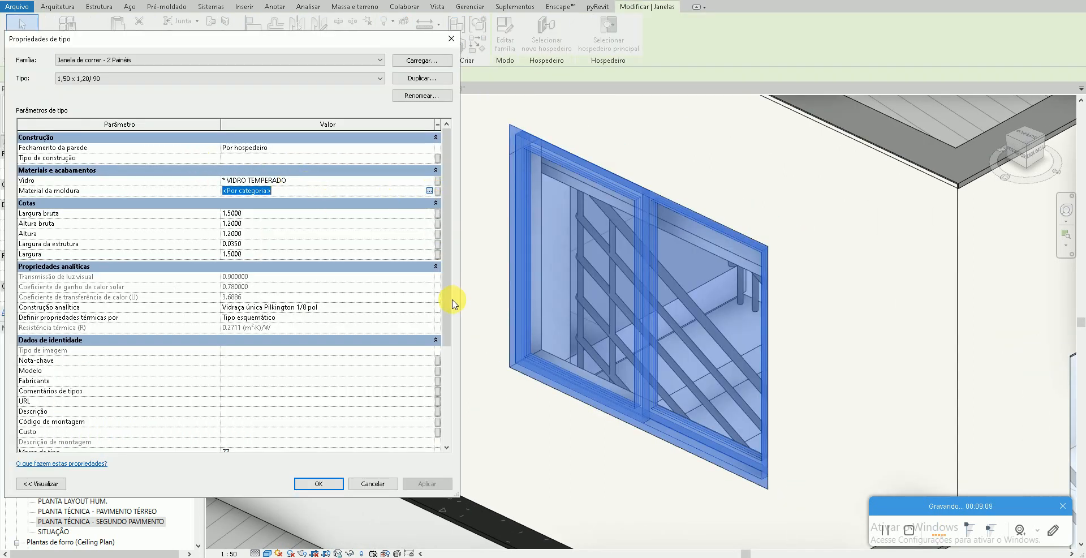
pyautogui.click(429, 190)
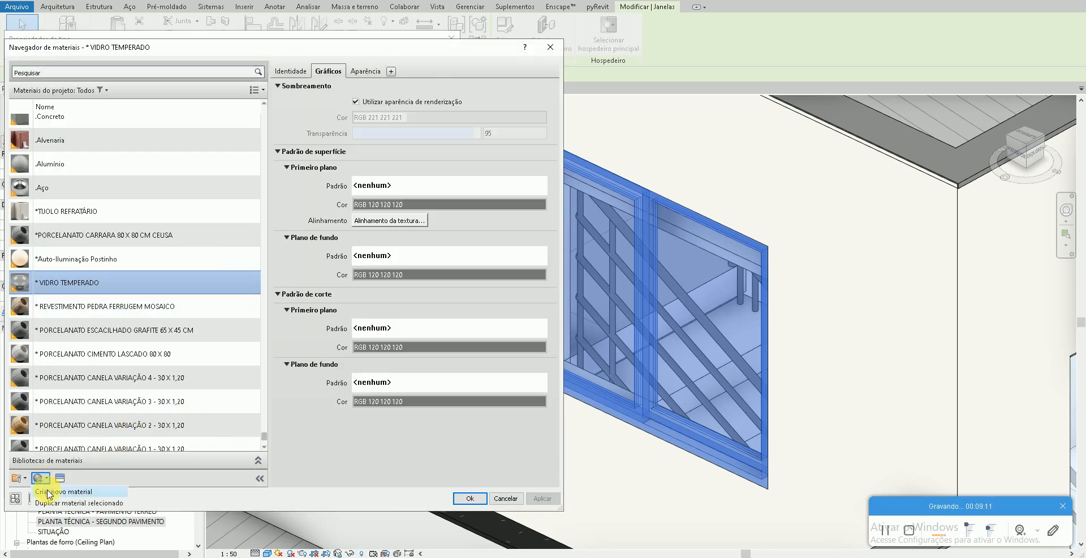
# - Create a new project material named * ALUMINIO BRANCO
pyautogui.scroll(10, 75, 307)
pyautogui.click(74, 283)
pyautogui.rightClick(76, 285)
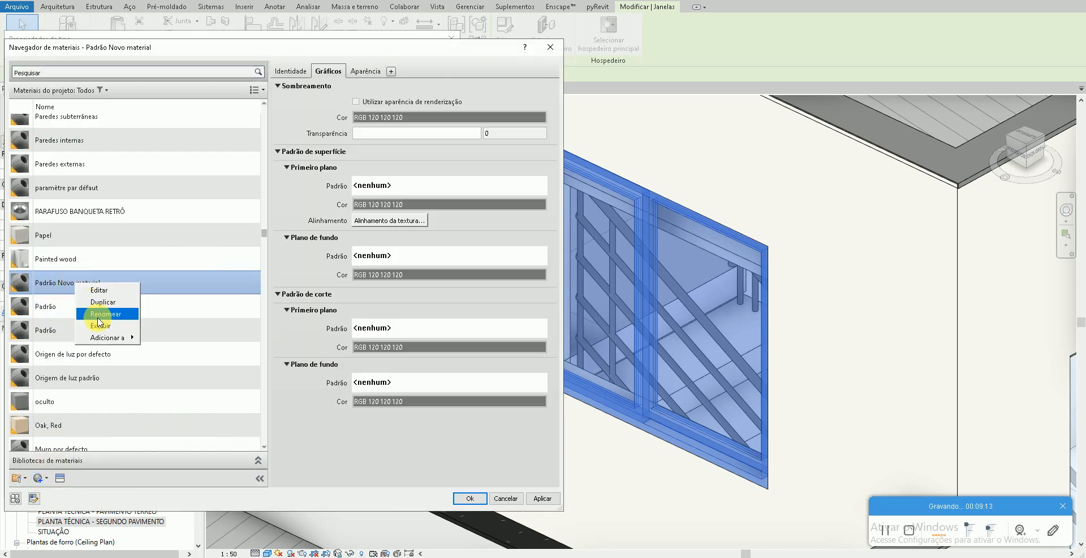
pyautogui.click(97, 320)
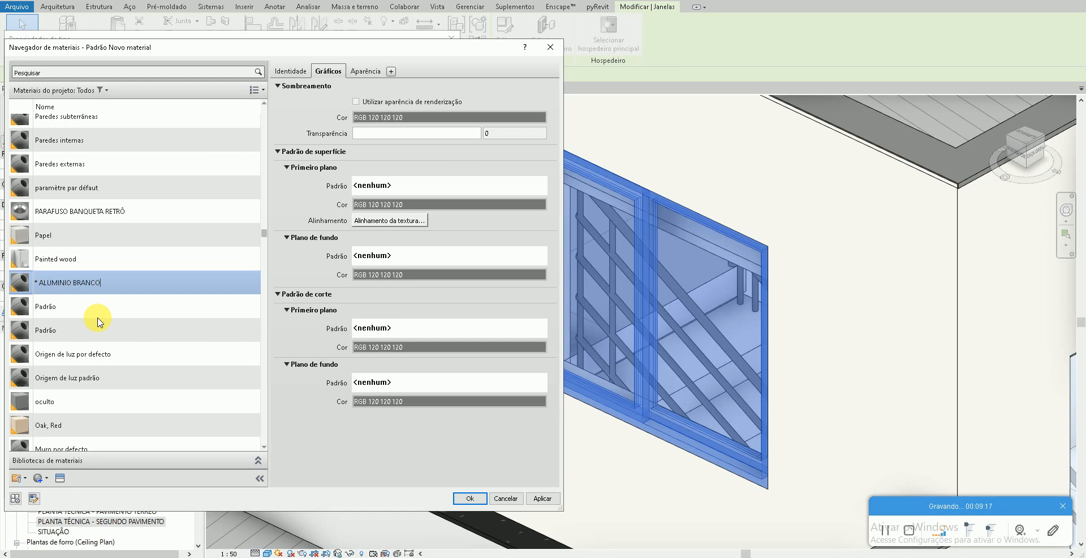
pyautogui.press('Return')
# - Make * ALUMINIO BRANCO use its render appearance for shading and replace that appearance with Alumínio moldado from the Metal library
pyautogui.click(356, 102)
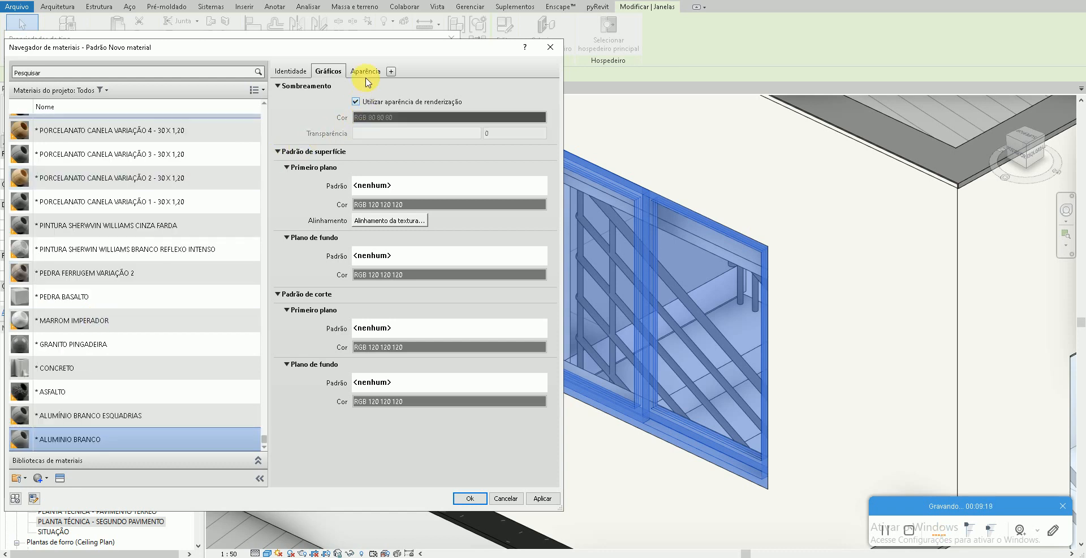
pyautogui.click(366, 71)
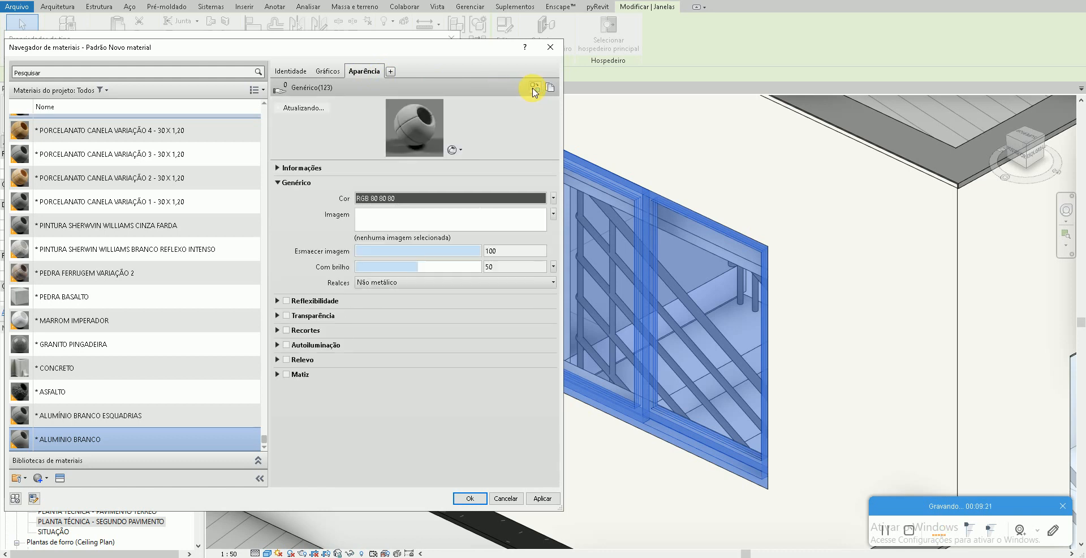
pyautogui.click(534, 88)
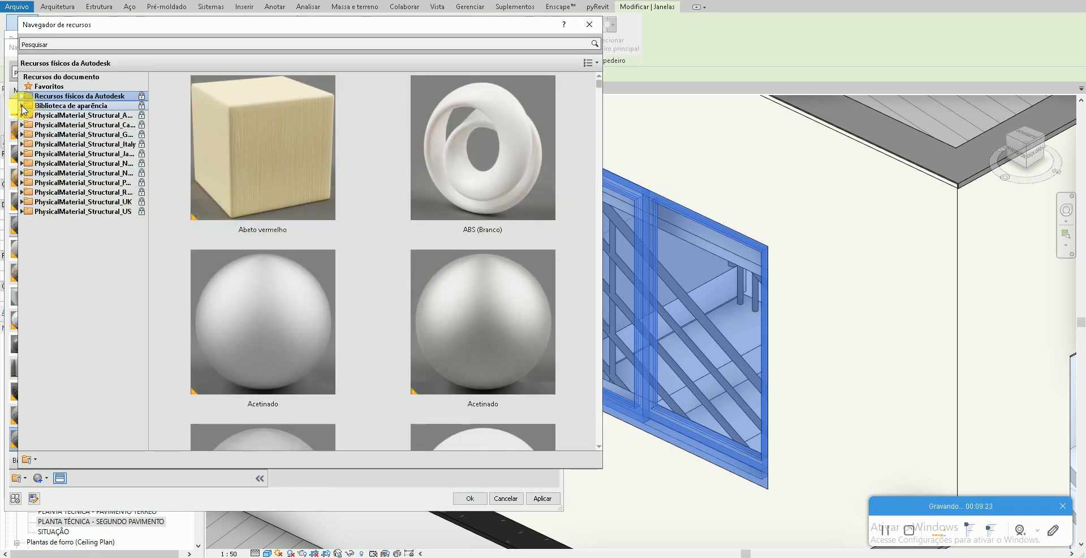
pyautogui.click(22, 105)
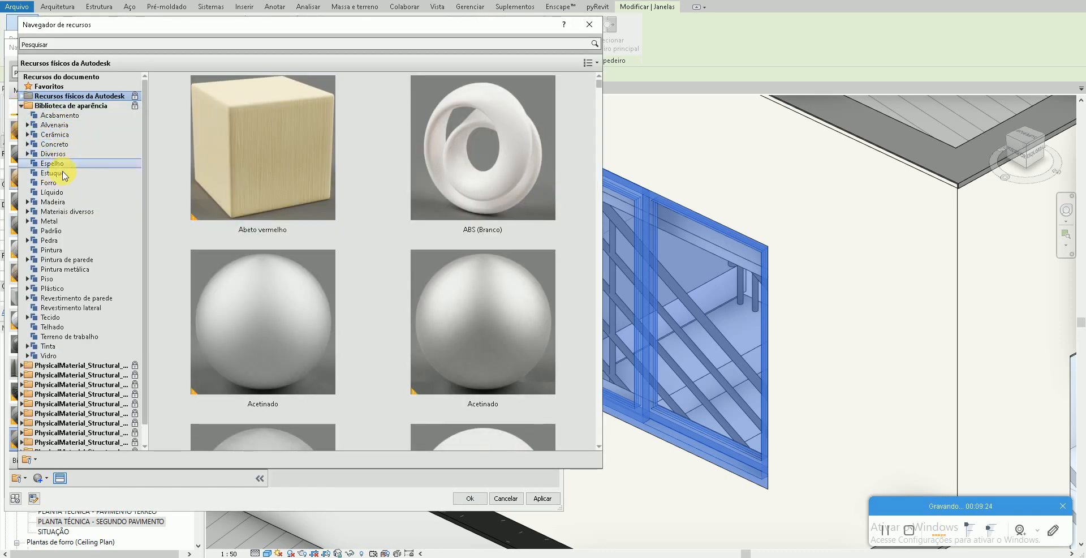
pyautogui.click(51, 221)
pyautogui.scroll(-2, 510, 306)
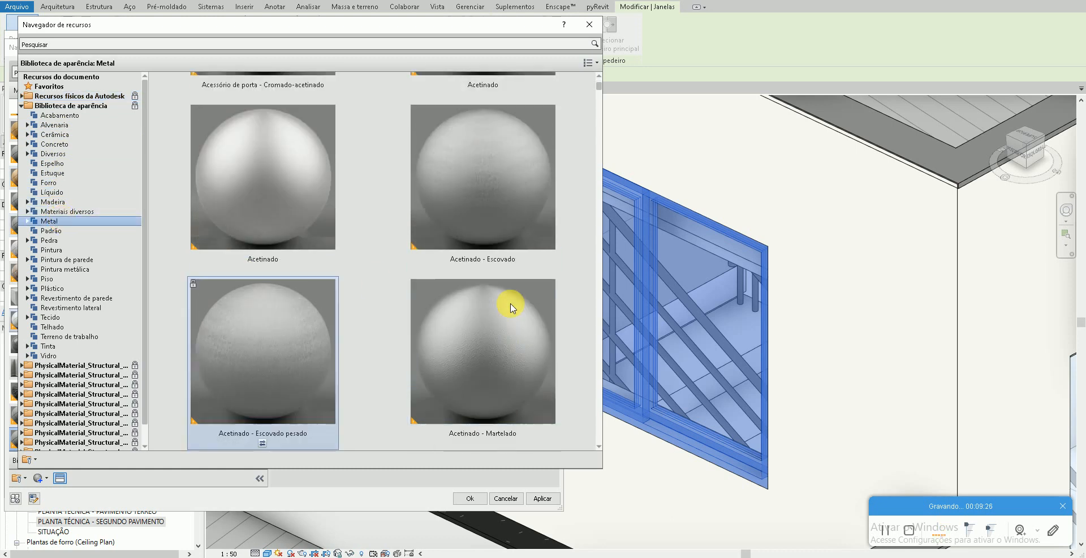
pyautogui.scroll(-6, 511, 305)
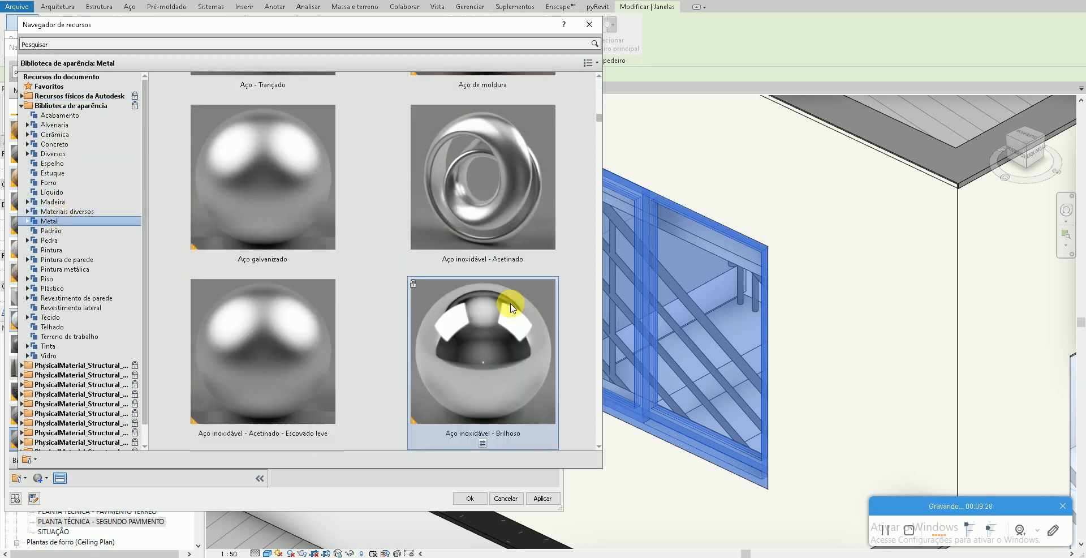
pyautogui.scroll(-5, 511, 305)
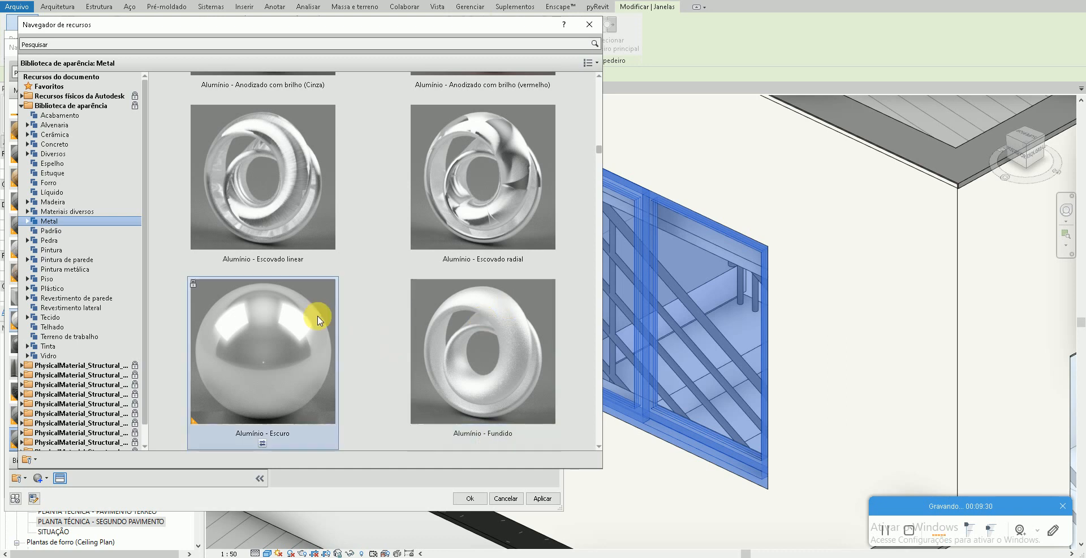
pyautogui.scroll(-4, 315, 333)
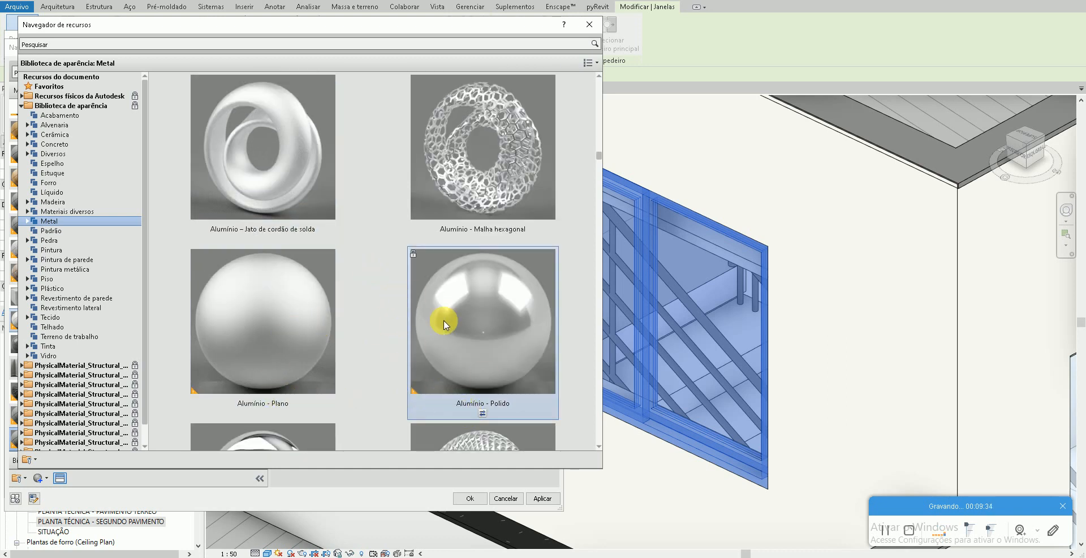
pyautogui.scroll(-3, 444, 324)
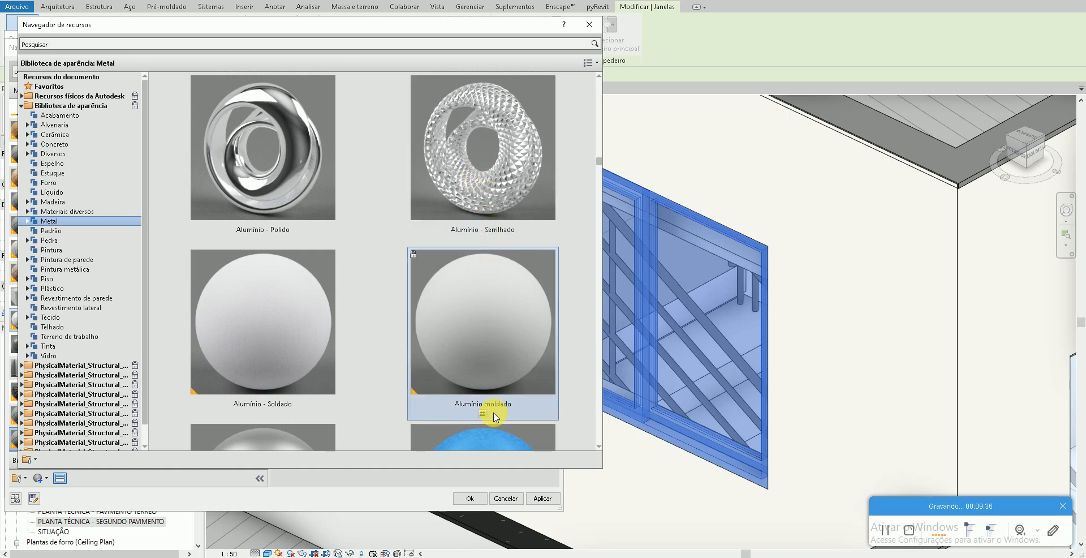
pyautogui.click(483, 415)
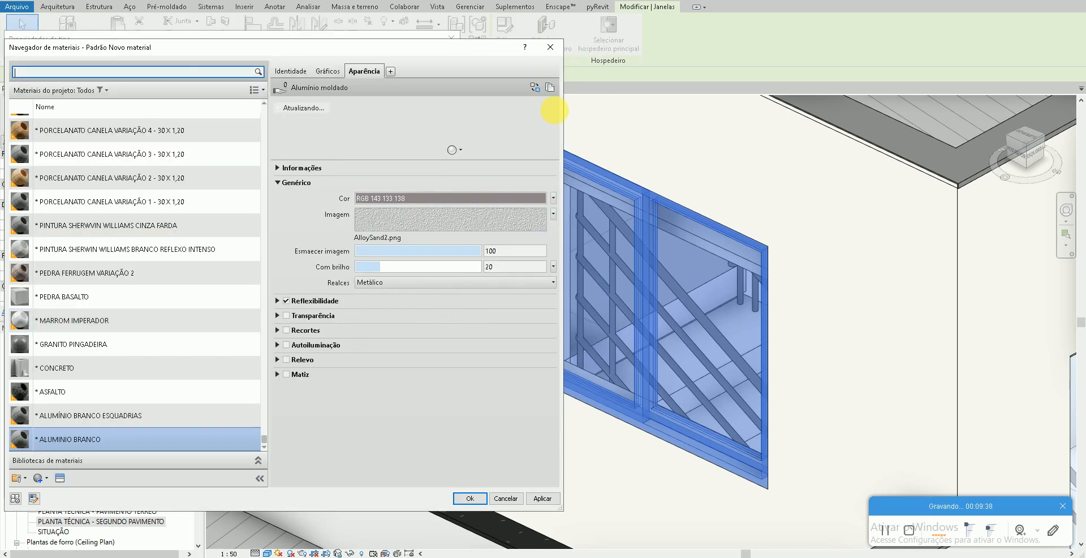
# - Replace the appearance of * ALUMINIO BRANCO with the Alumínio - Plano asset from the Metal library
pyautogui.click(534, 89)
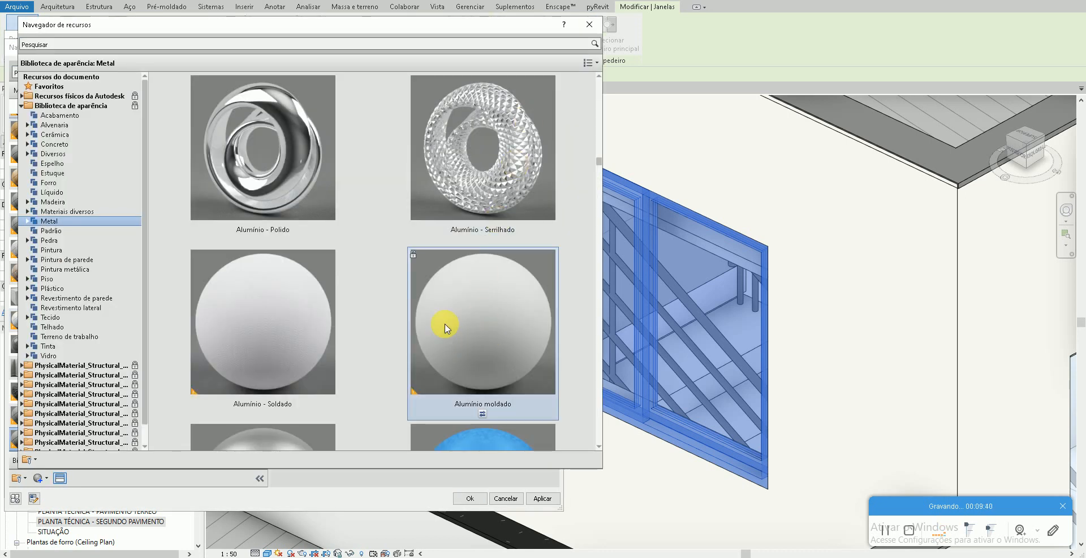
pyautogui.scroll(-5, 292, 329)
pyautogui.scroll(3, 293, 328)
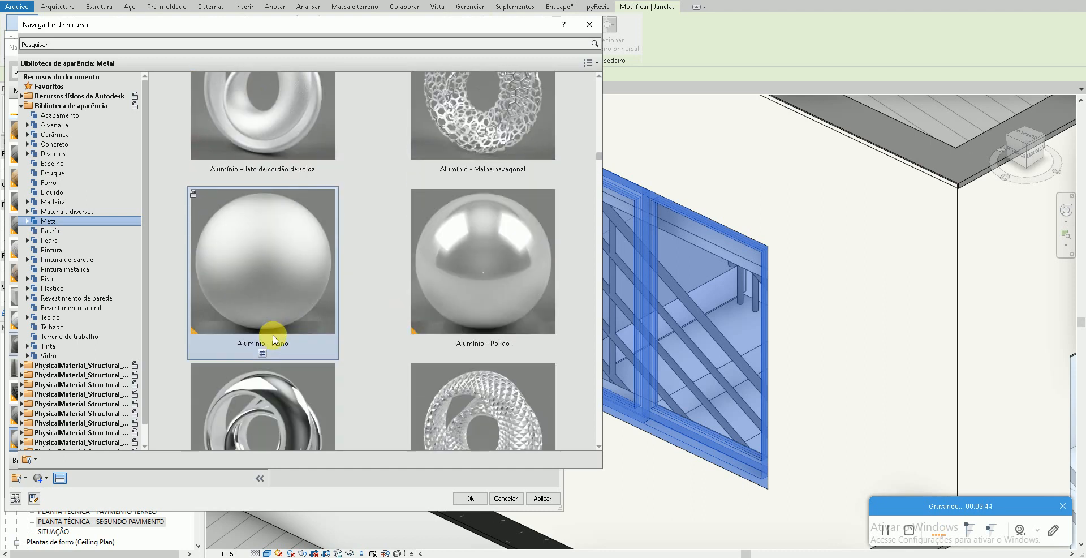
pyautogui.doubleClick(261, 355)
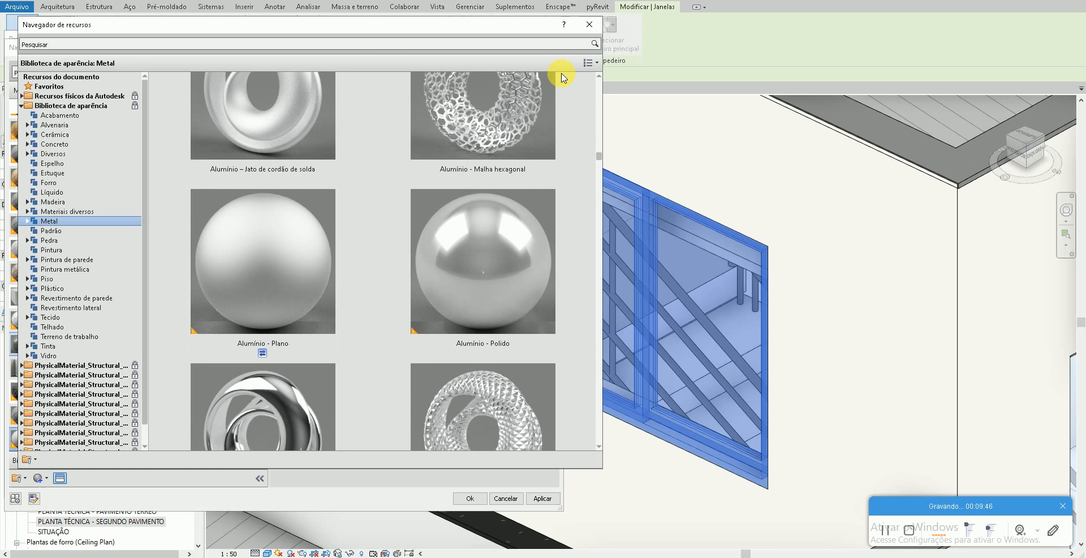
pyautogui.click(590, 25)
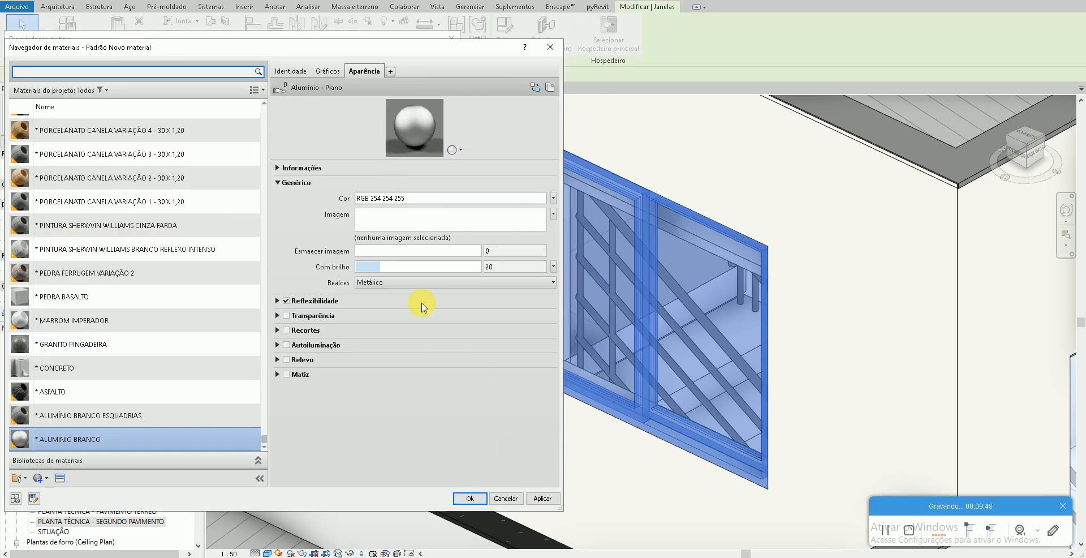
# - Set the appearance color of * ALUMINIO BRANCO to white, RGB 255 255 255, and apply the material changes
pyautogui.click(412, 199)
pyautogui.click(261, 261)
pyautogui.click(334, 376)
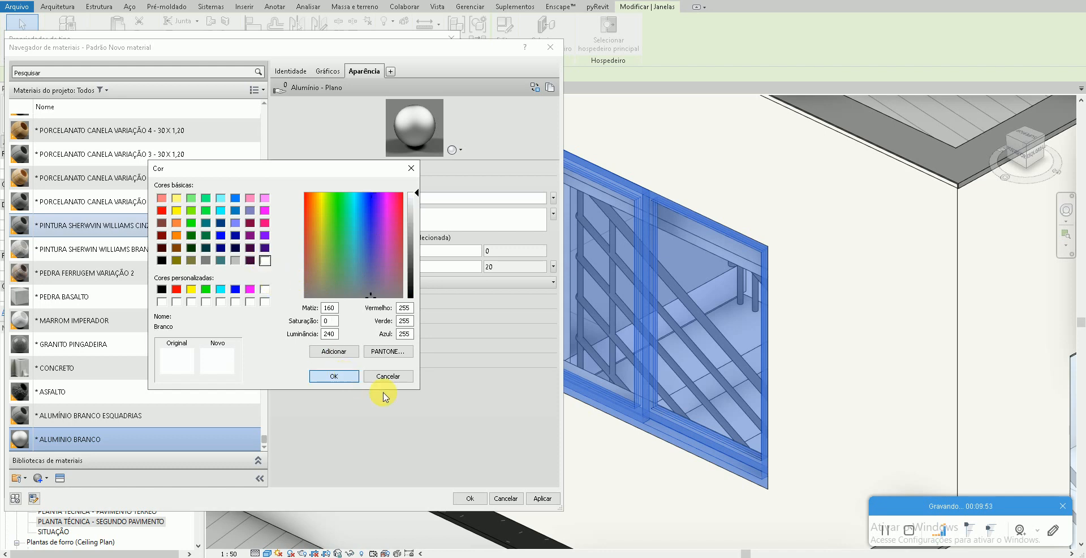
pyautogui.click(542, 498)
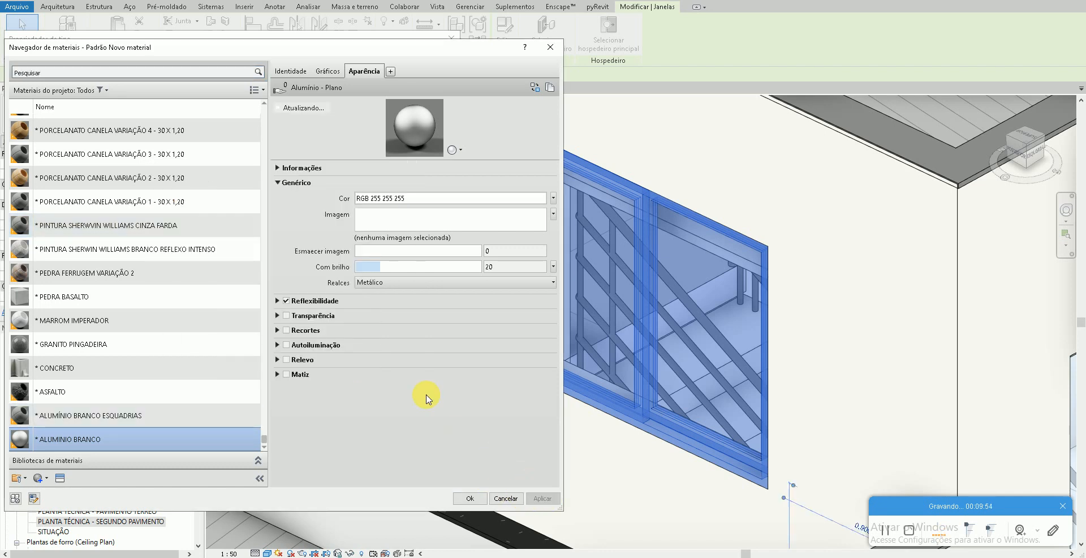
# - Assign * ALUMINIO BRANCO as the frame material of the 1,50 x 1,20/ 90 window type and deselect the window
pyautogui.click(328, 71)
pyautogui.click(467, 498)
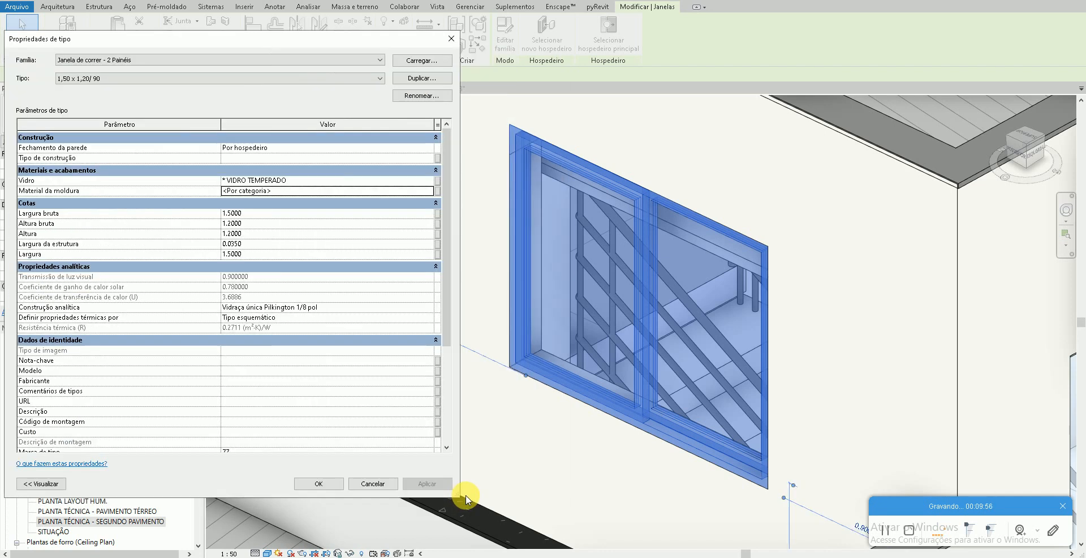
pyautogui.click(331, 485)
pyautogui.click(444, 401)
# - Examine the finished staircase window up close and in relation to the balcony and surrounding facade
pyautogui.scroll(1, 431, 171)
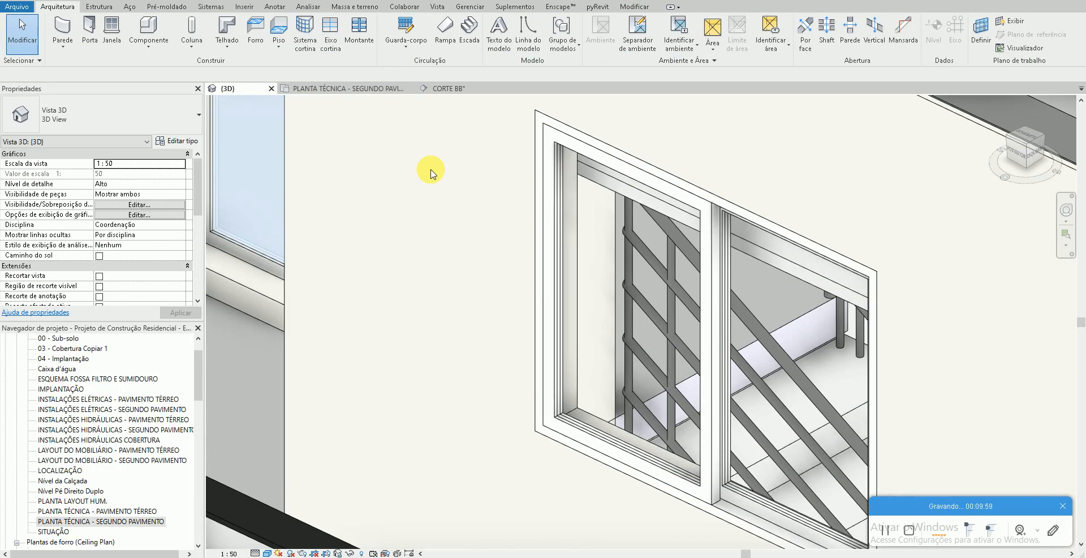
pyautogui.scroll(-1, 438, 195)
pyautogui.moveTo(437, 198); pyautogui.dragTo(417, 238, button='middle')
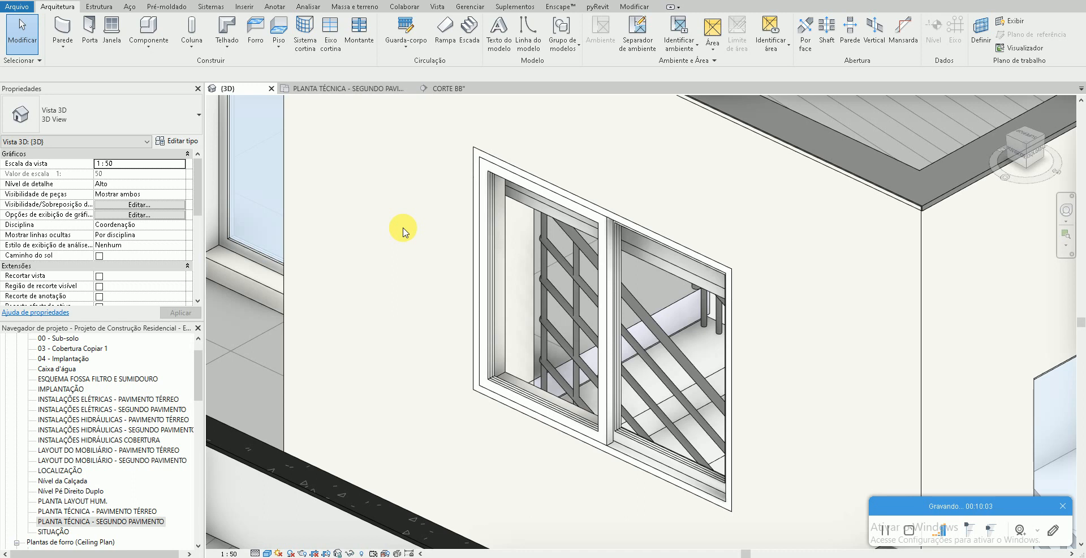
pyautogui.scroll(-2, 396, 229)
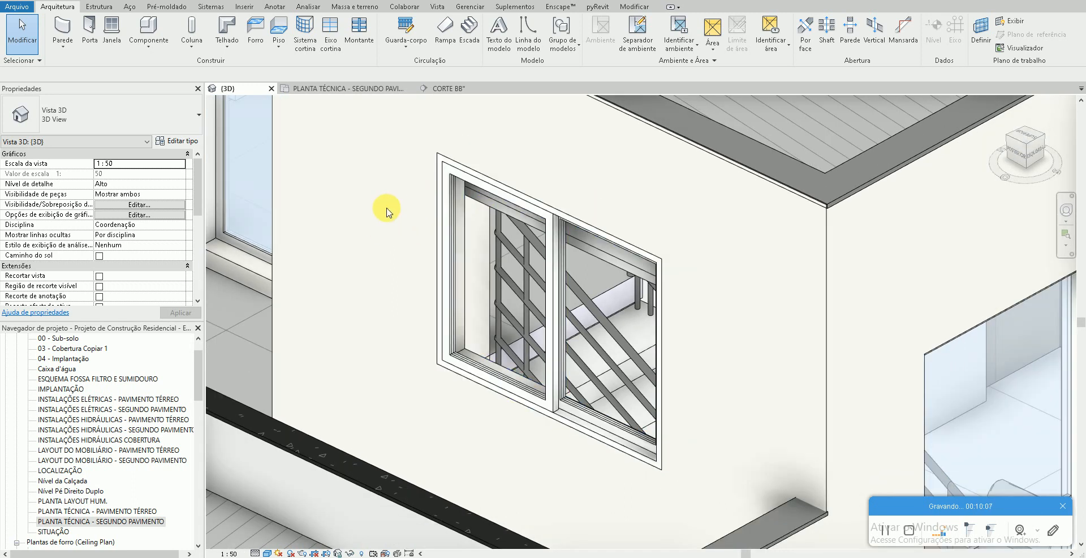
pyautogui.scroll(-3, 367, 204)
pyautogui.scroll(3, 427, 245)
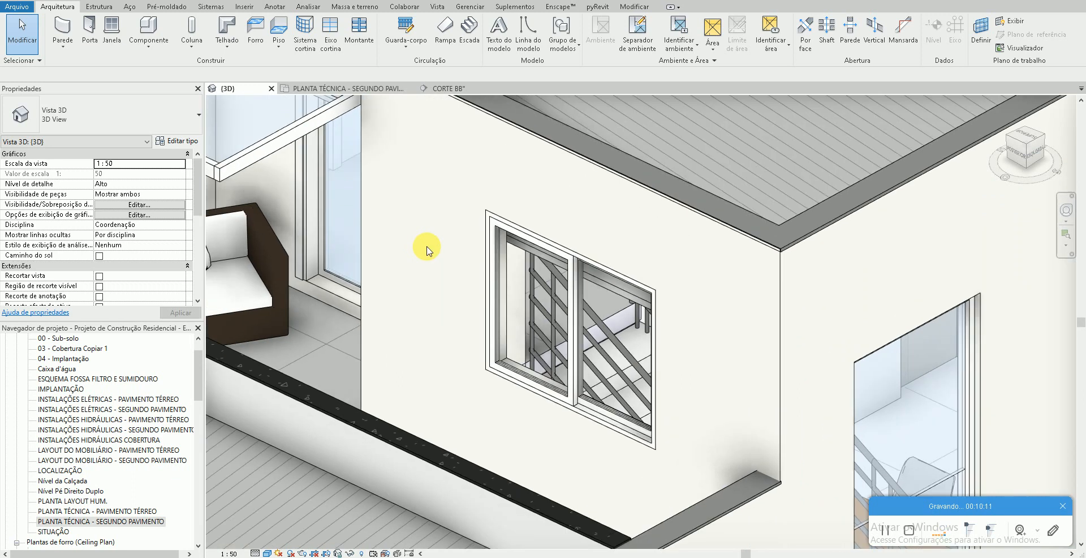
pyautogui.scroll(-4, 426, 250)
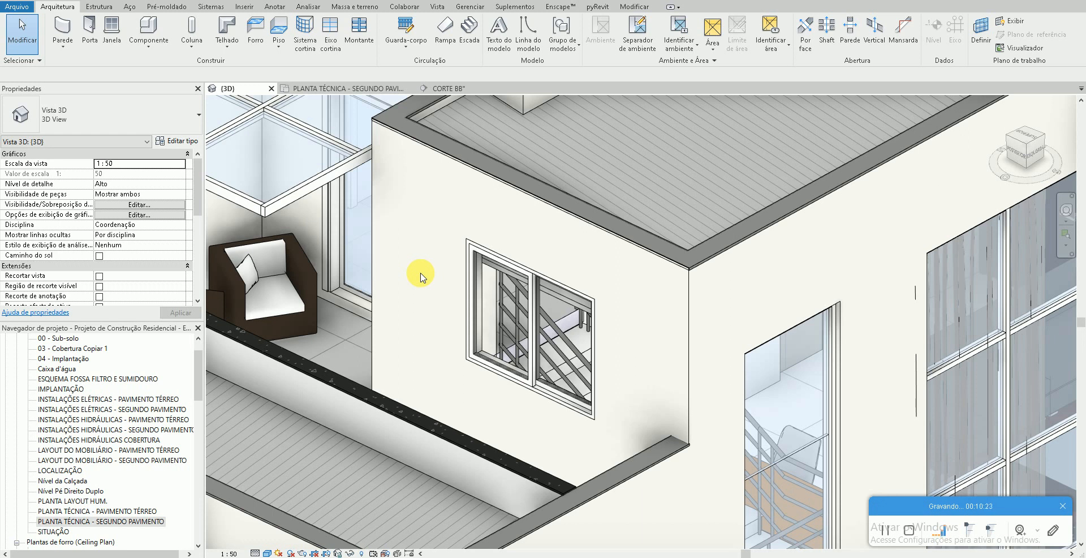
pyautogui.scroll(-6, 490, 262)
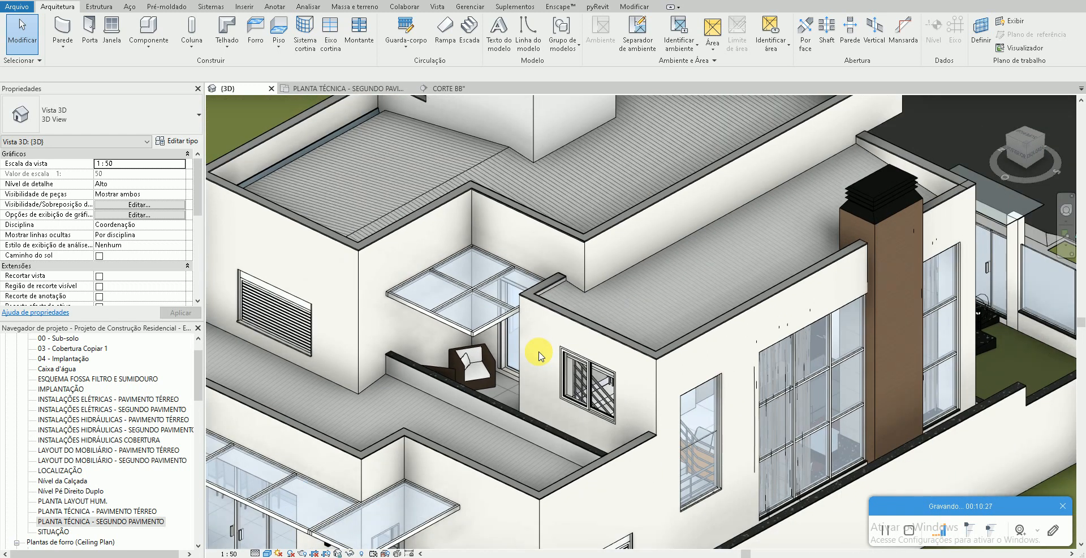
pyautogui.scroll(4, 553, 369)
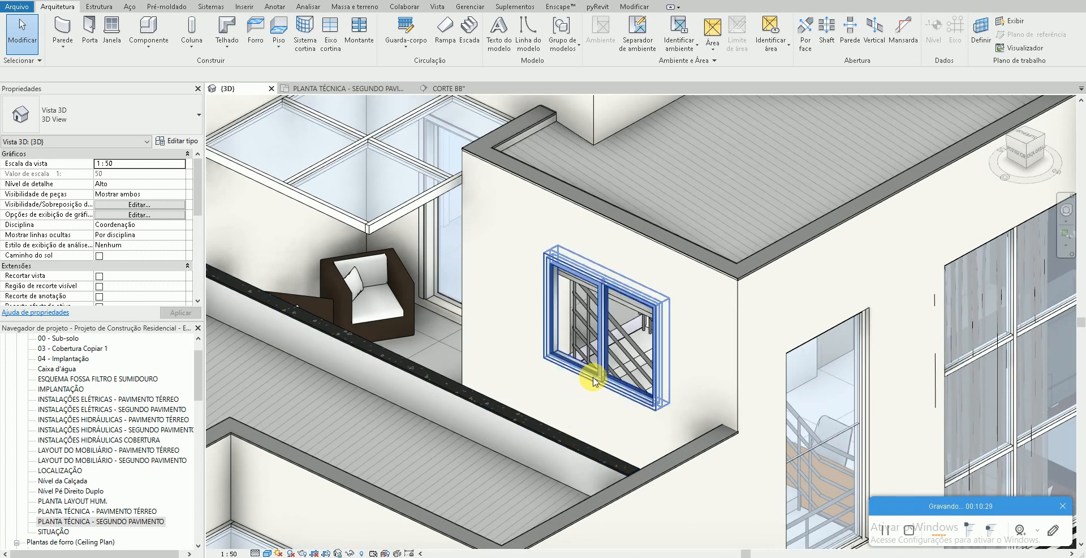
pyautogui.scroll(2, 487, 342)
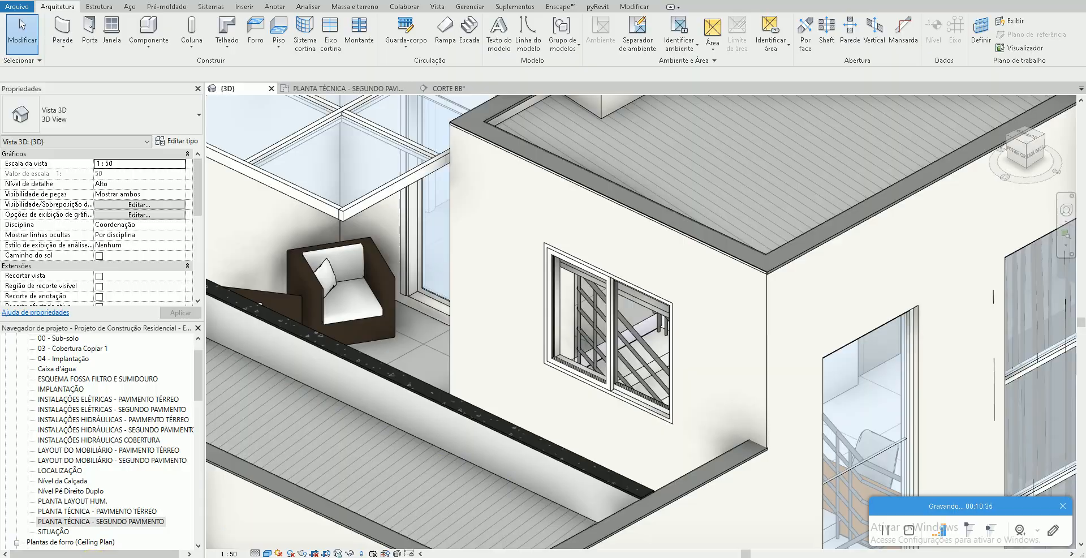
# - Switch to the browser and review the full description of the Enscape for Revit course linked from the YouTube channel
pyautogui.click(93, 557)
pyautogui.click(102, 1)
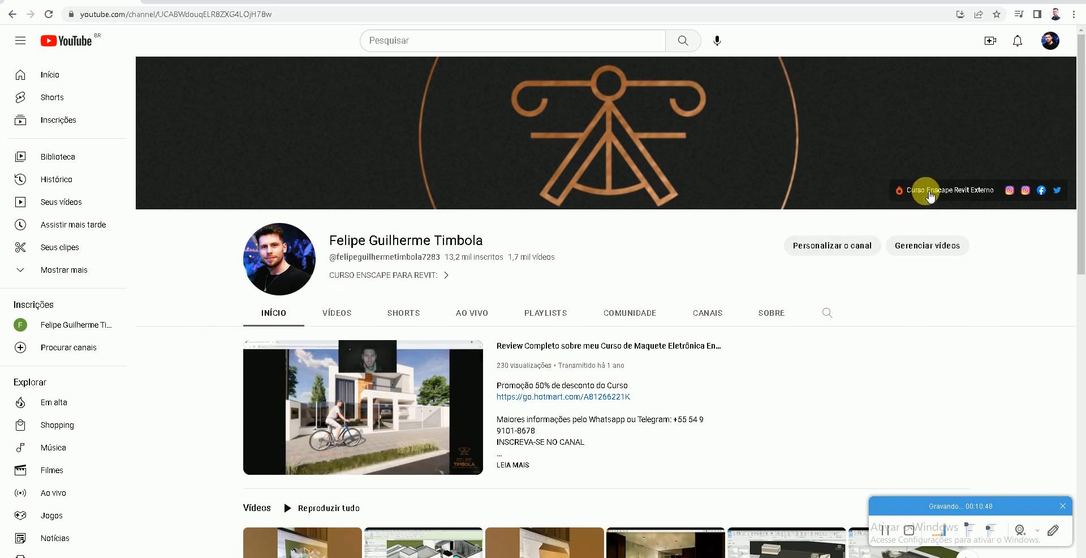
pyautogui.click(925, 190)
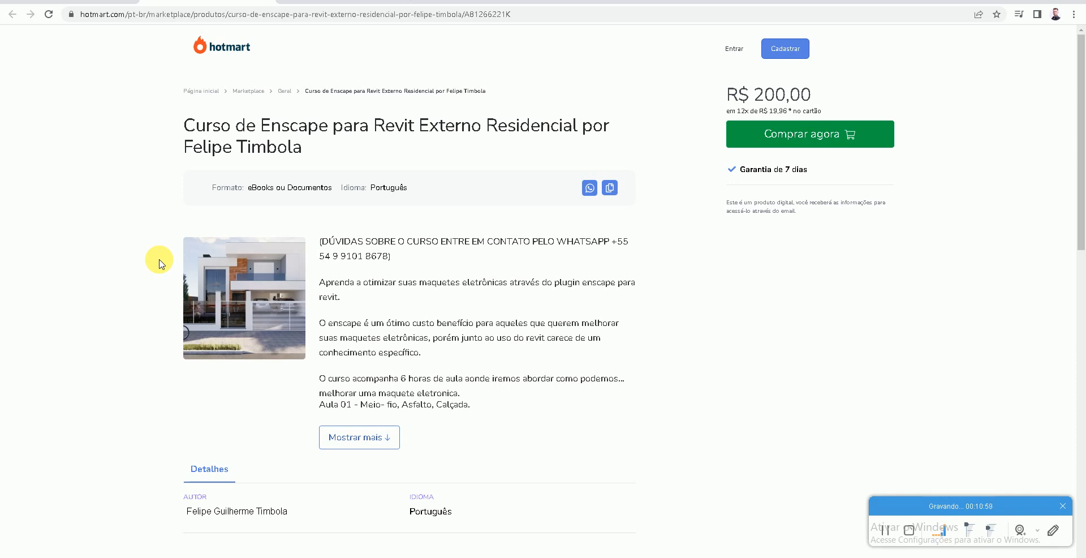
pyautogui.click(352, 434)
pyautogui.scroll(-1, 196, 340)
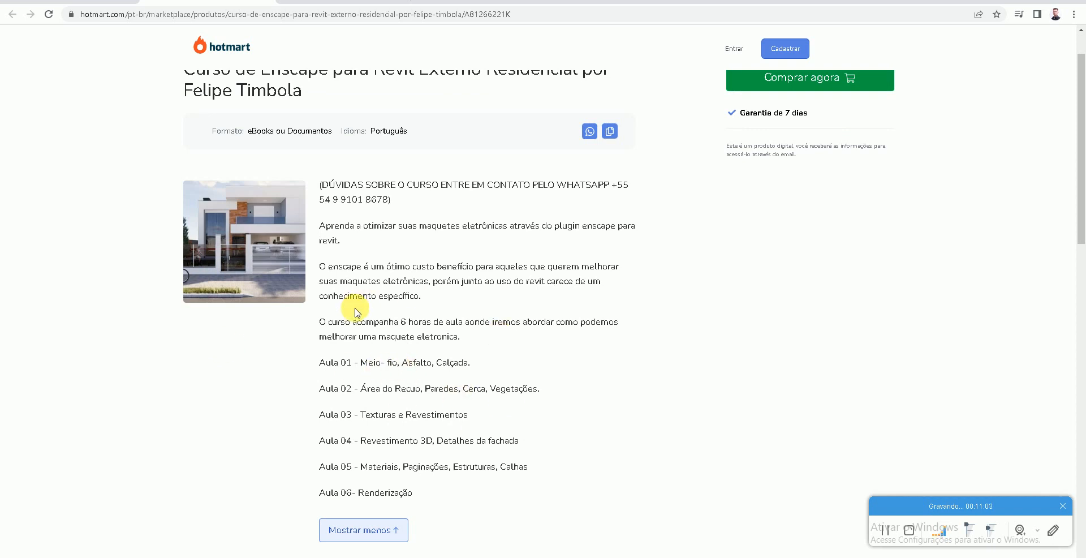
pyautogui.scroll(1, 353, 323)
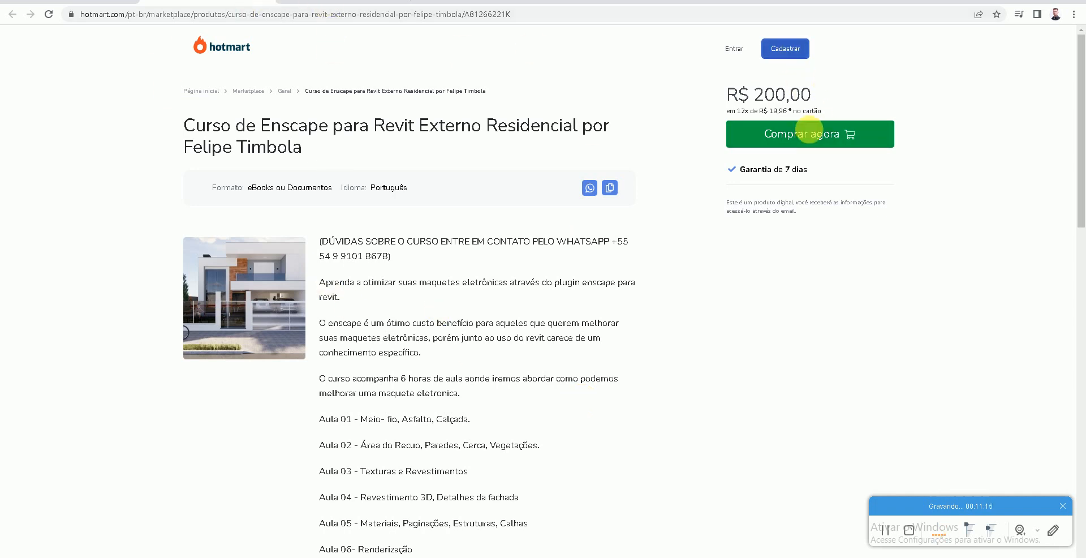
pyautogui.click(269, 2)
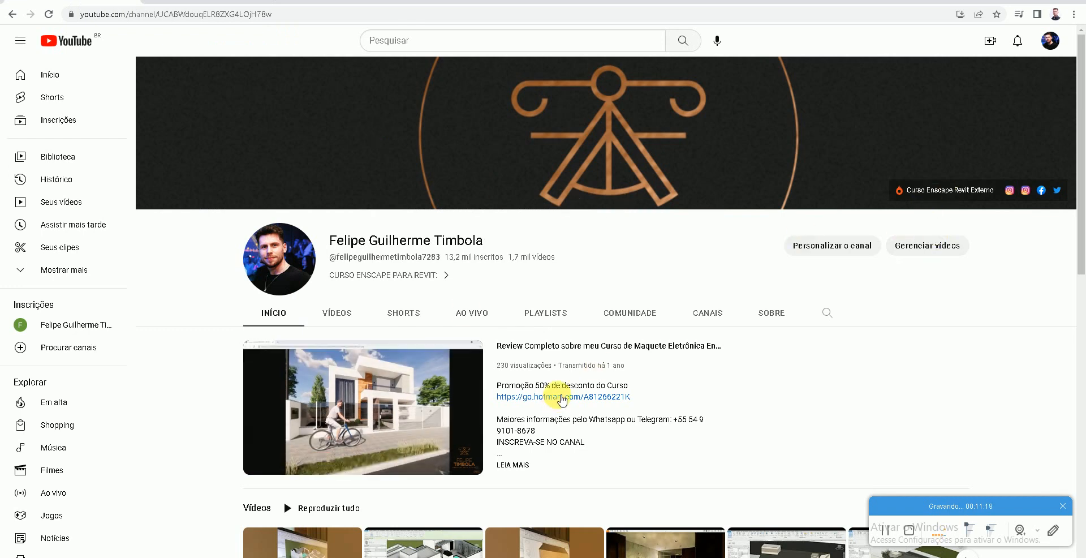